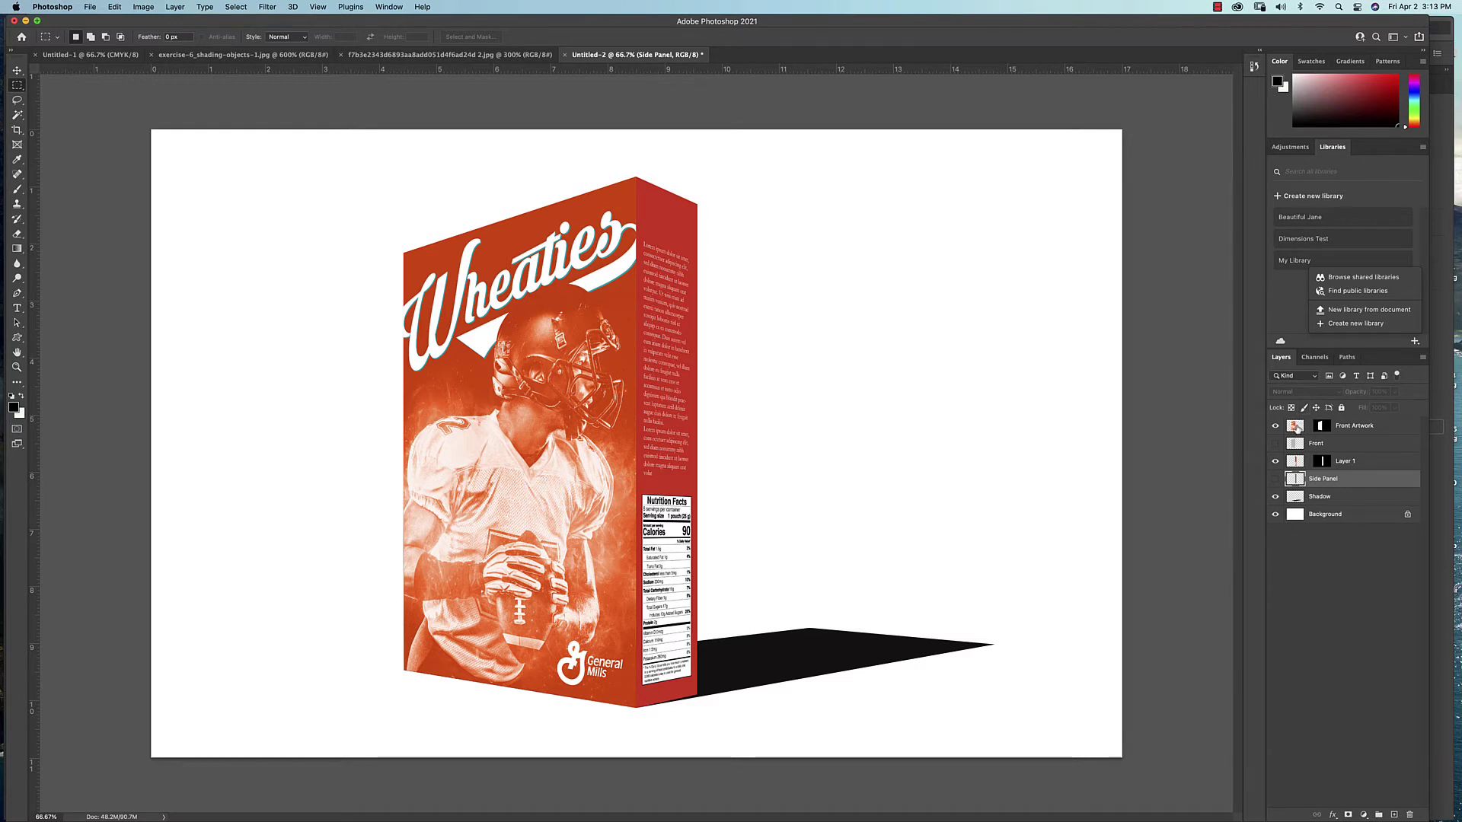
Add a Hue/Saturation adjustment layer above the Front Artwork layer, using that layer as its clipping mask.
{"action": "left_click", "coordinate": [1354, 431]}
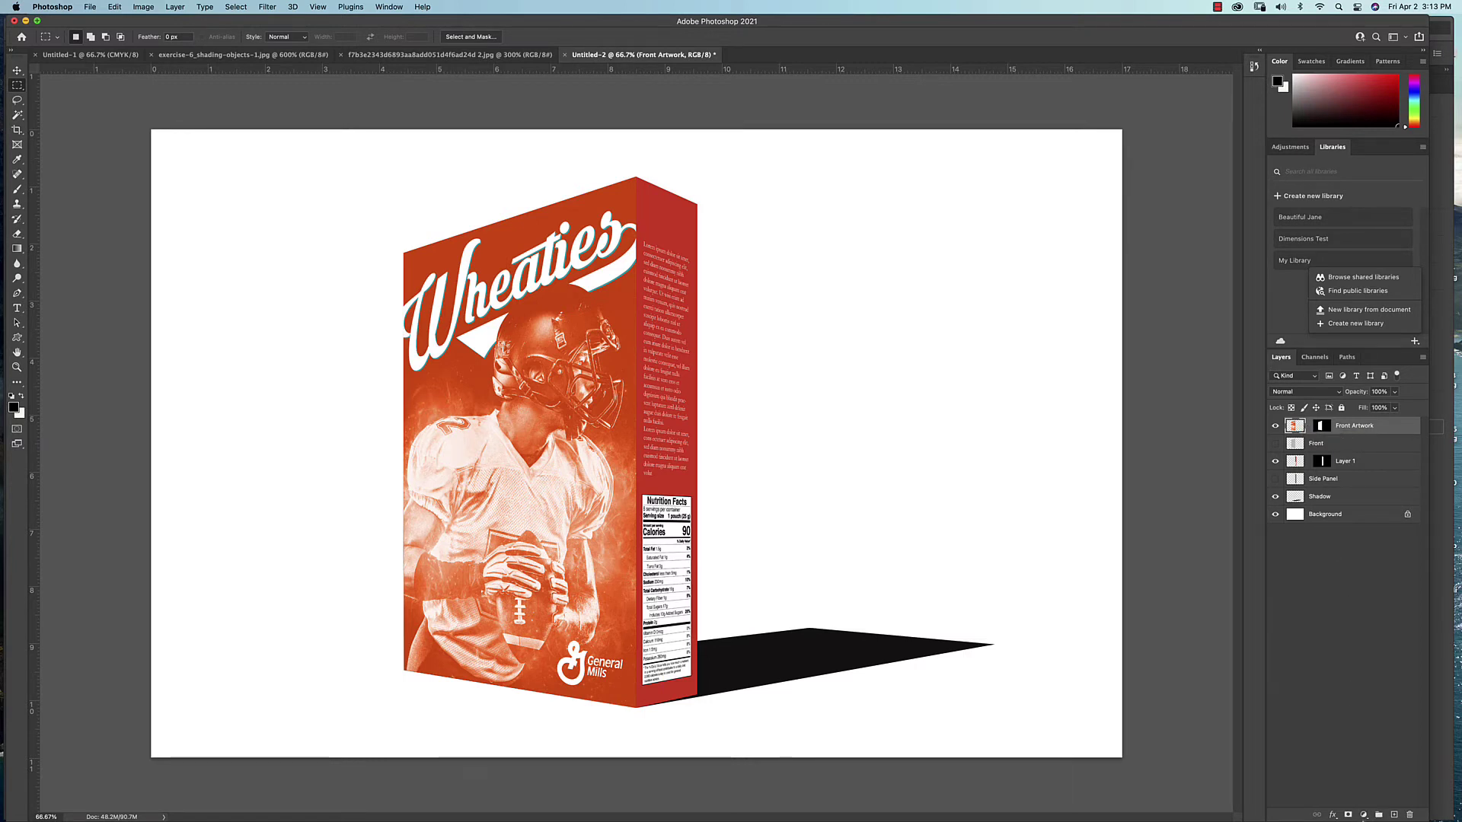
{"action": "left_click", "coordinate": [1365, 815]}
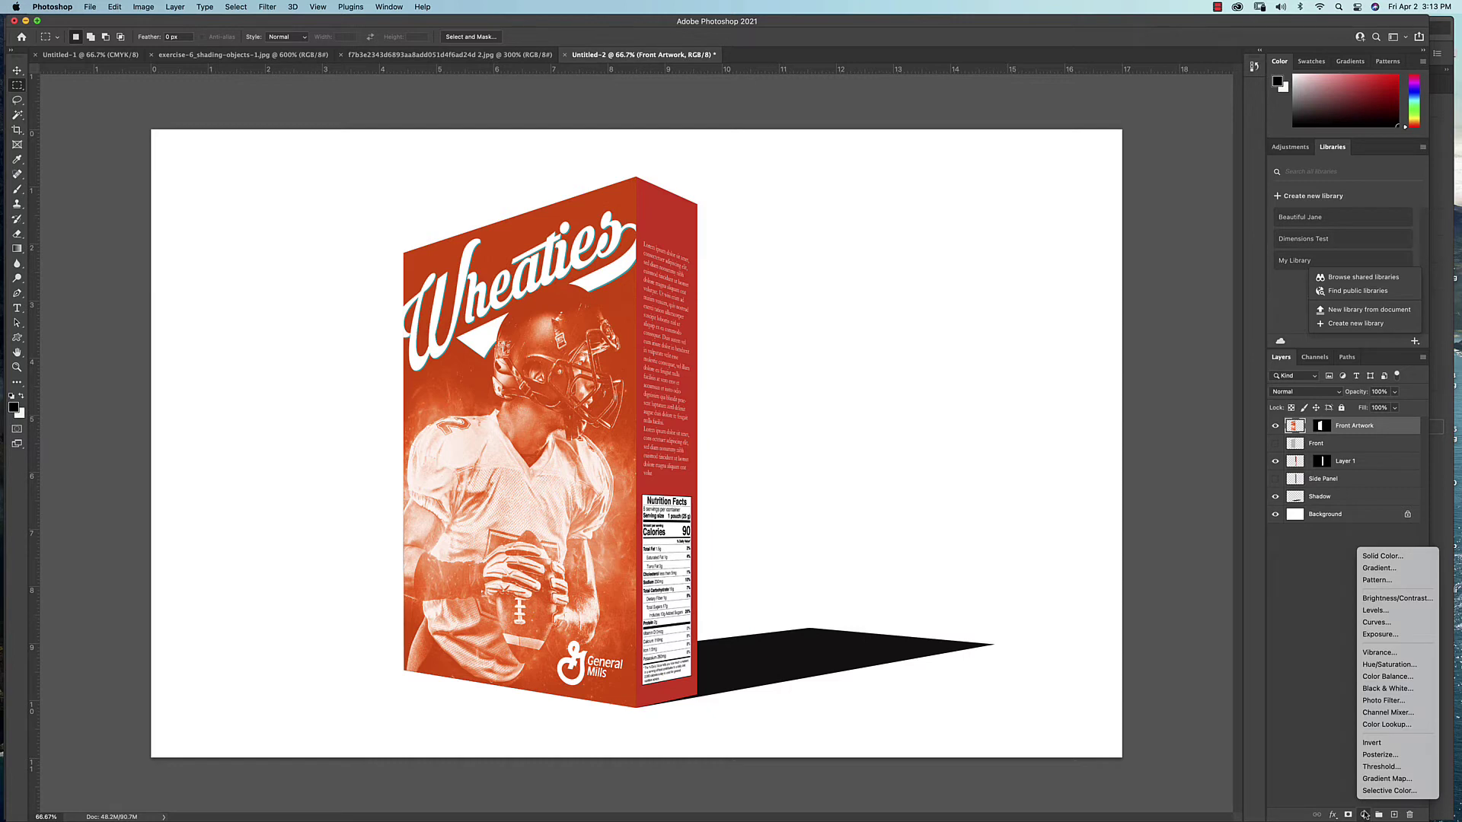
{"action": "left_click", "coordinate": [1370, 665], "text": "alt"}
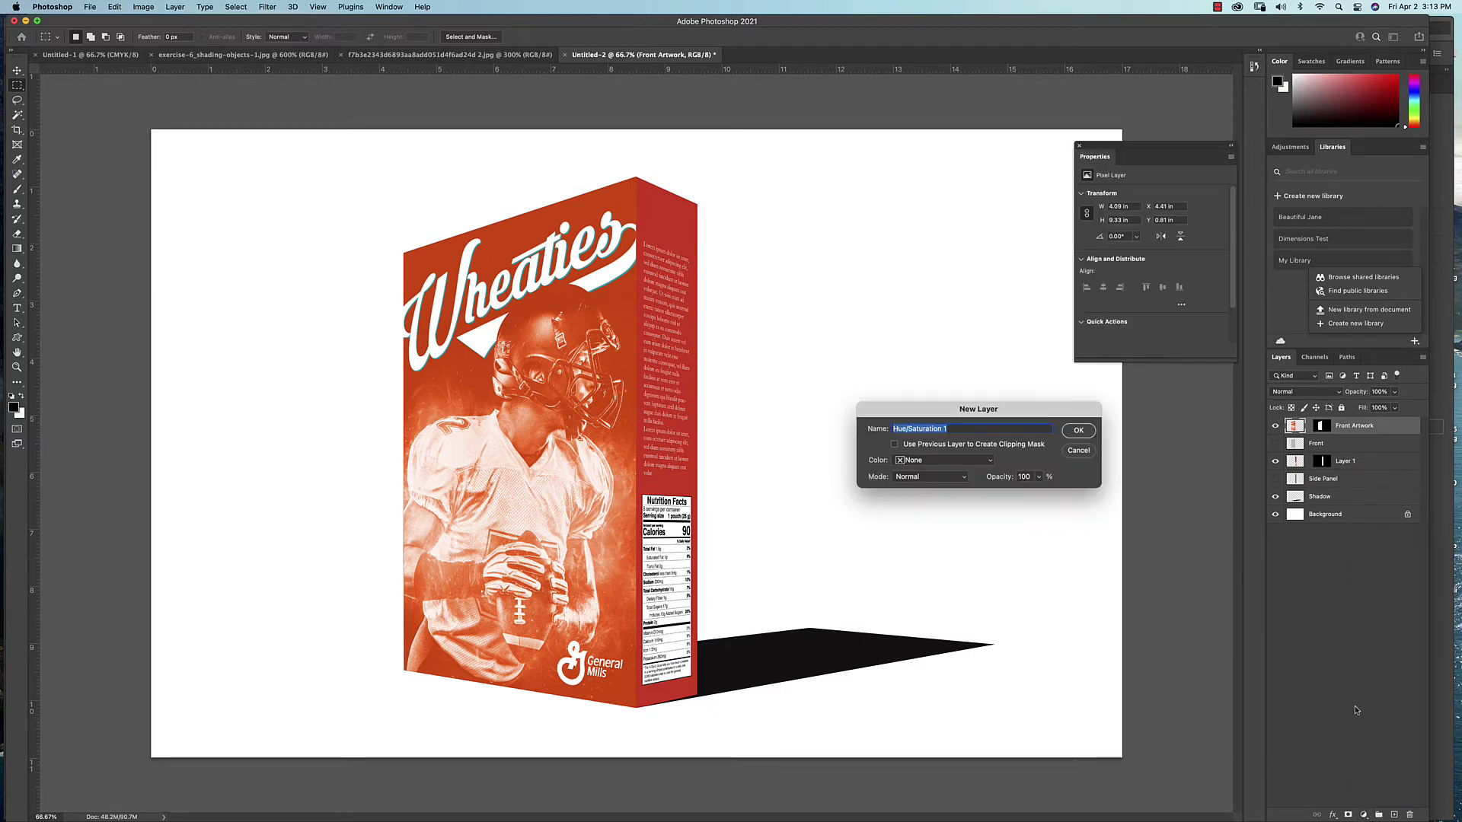
{"action": "left_click_drag", "start_coordinate": [1005, 417], "coordinate": [868, 319]}
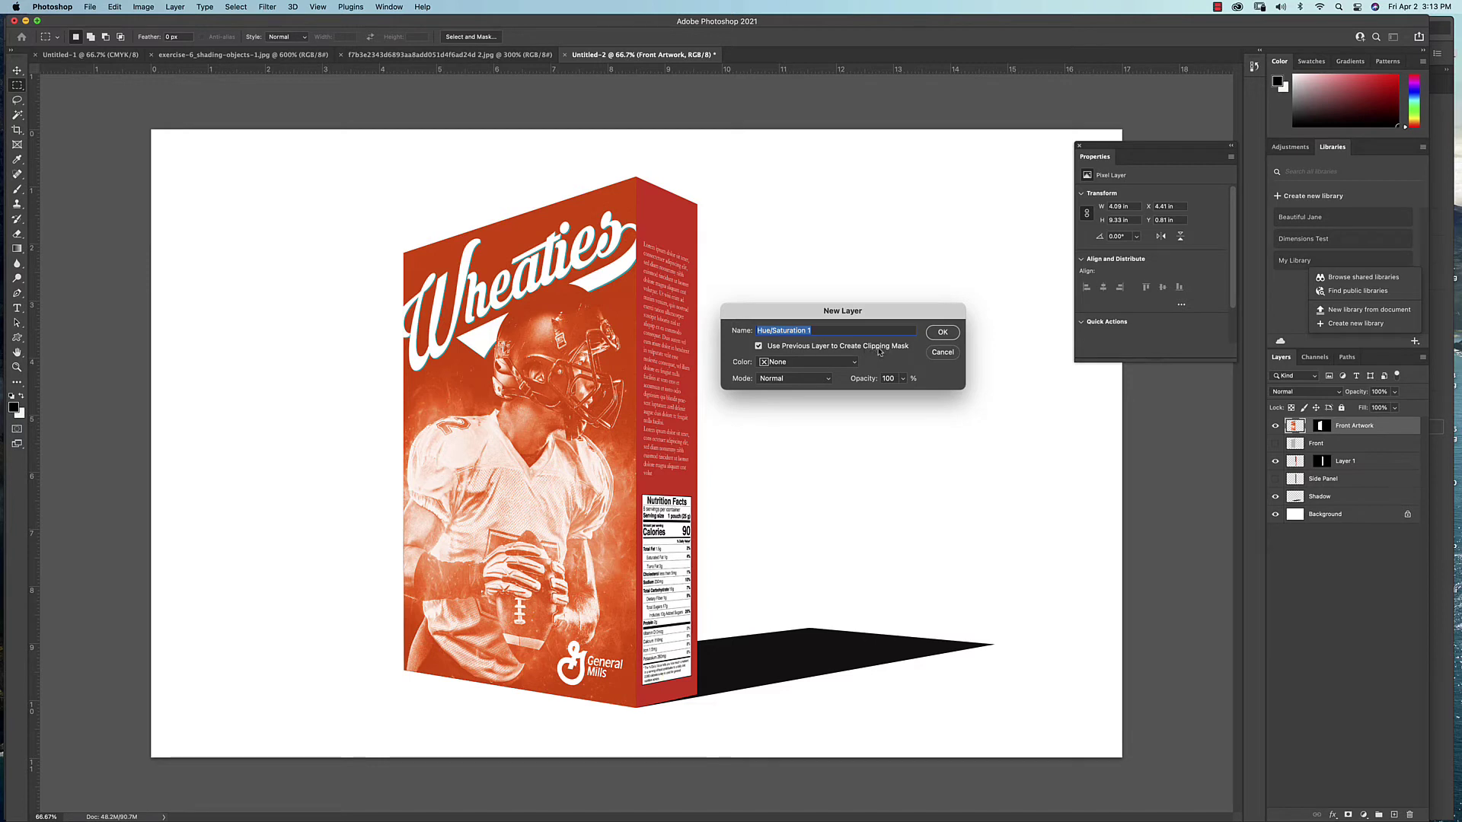
{"action": "left_click", "coordinate": [942, 333]}
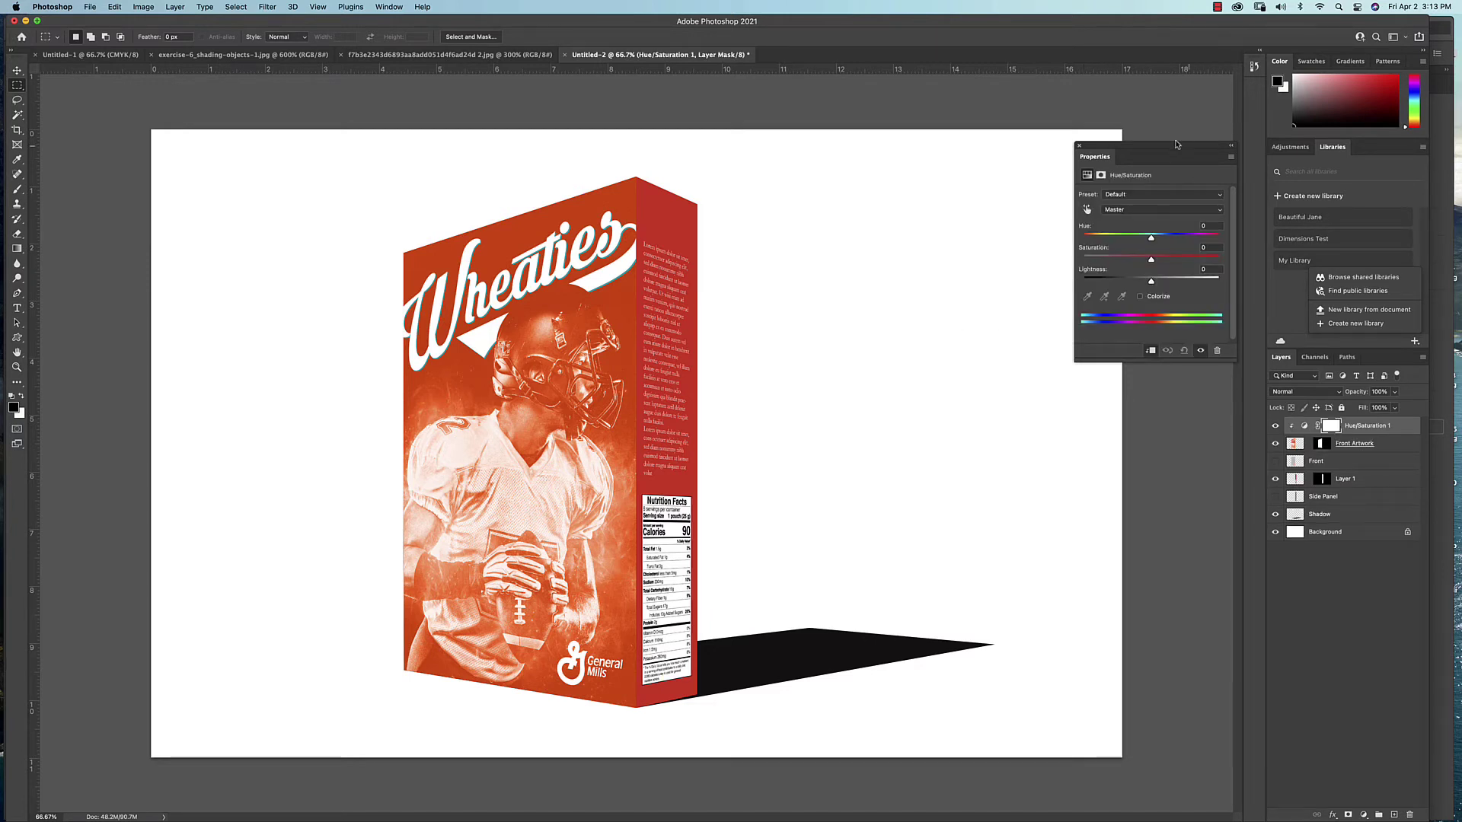
Raise the front panel's Hue/Saturation lightness to +16 and dock the properties with the Adjustments and Libraries group.
{"action": "left_click_drag", "start_coordinate": [1171, 147], "coordinate": [905, 184]}
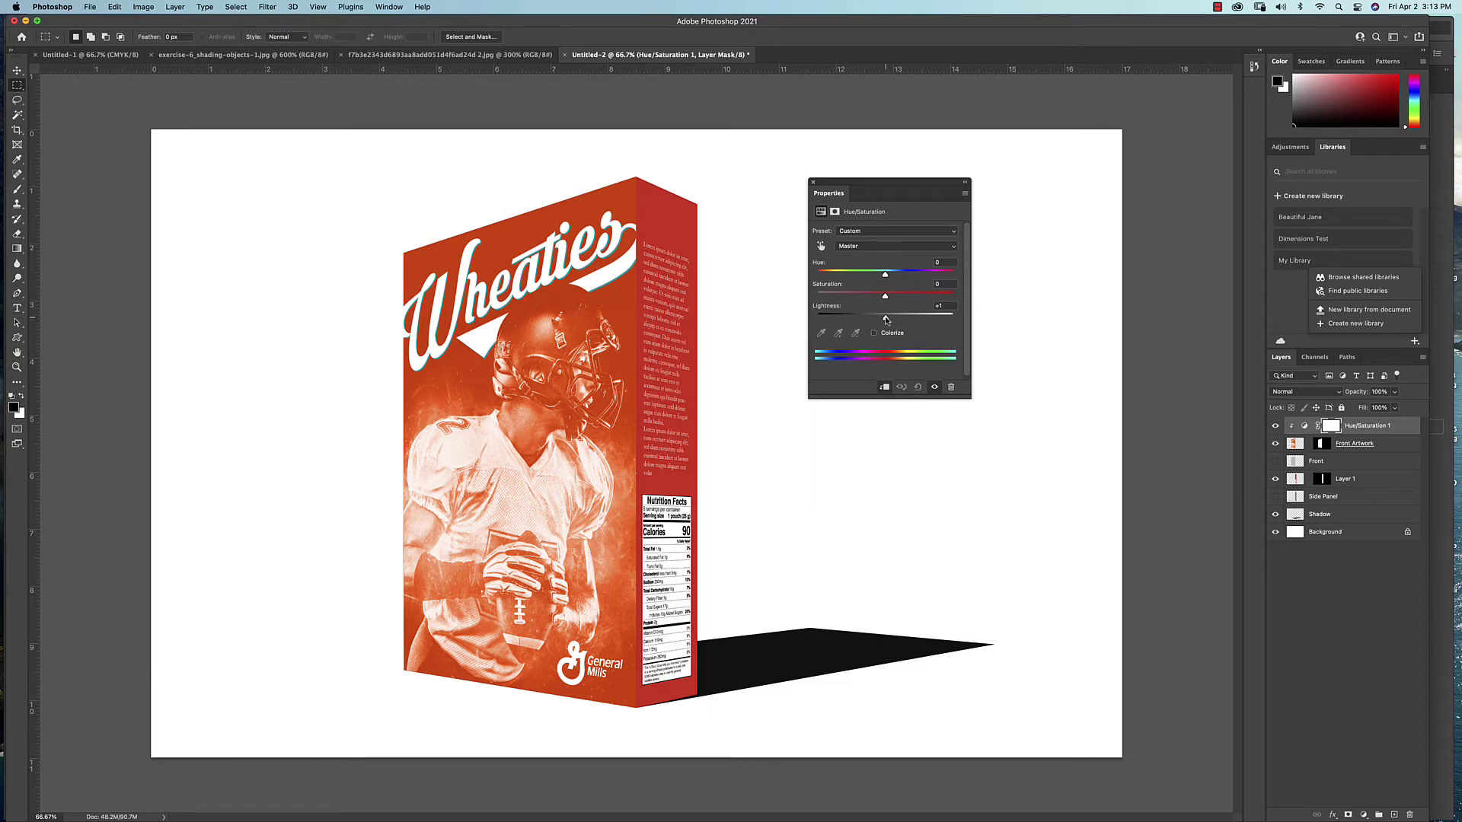
{"action": "left_click_drag", "start_coordinate": [887, 319], "coordinate": [898, 321]}
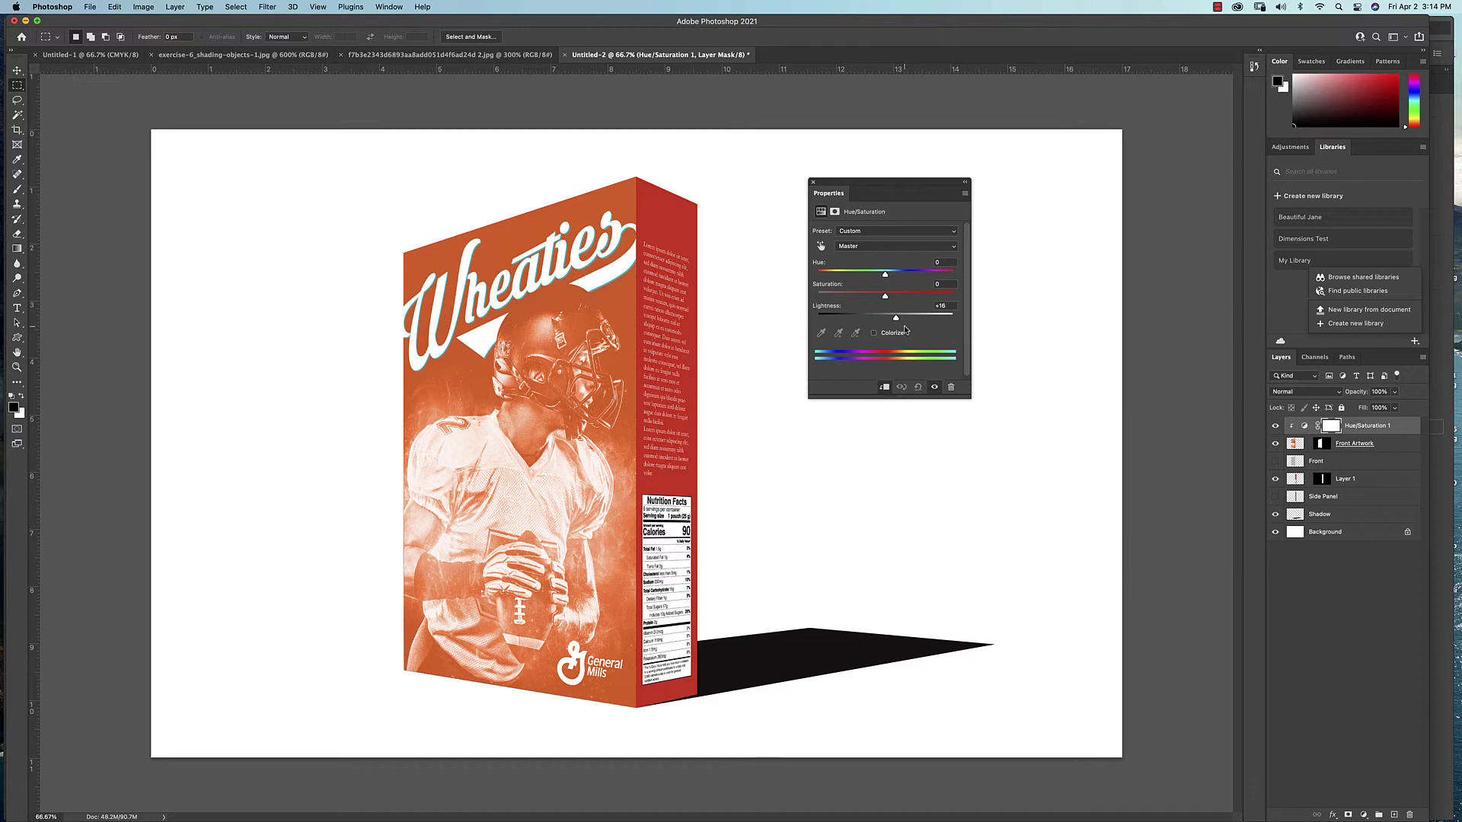
{"action": "left_click_drag", "start_coordinate": [875, 183], "coordinate": [1382, 156]}
Draw a black-to-white linear gradient on the Hue/Saturation 1 mask, diagonally from the front panel's left edge to its upper-right corner.
{"action": "left_click", "coordinate": [1297, 445]}
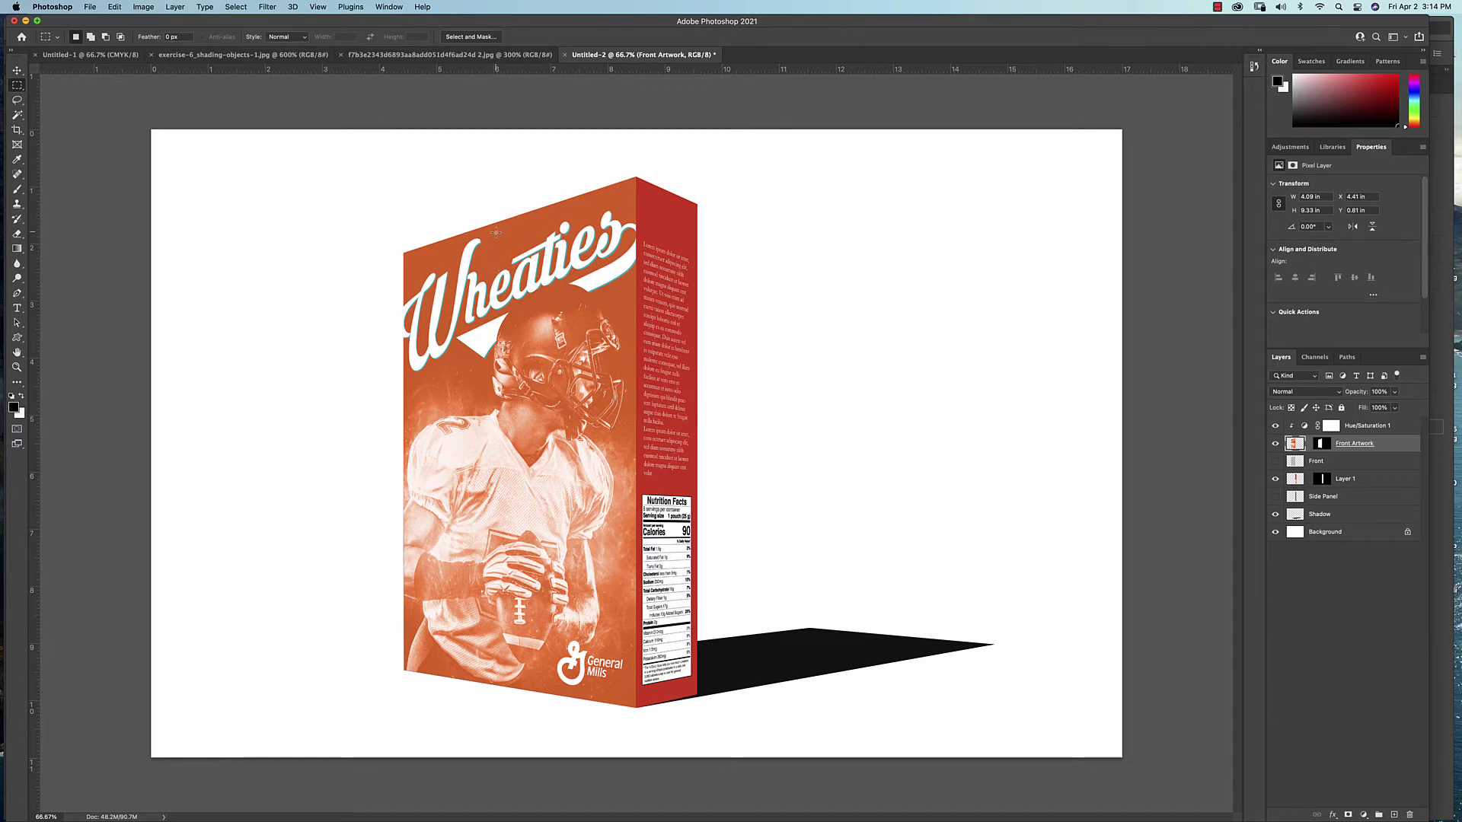
{"action": "left_click", "coordinate": [1332, 428]}
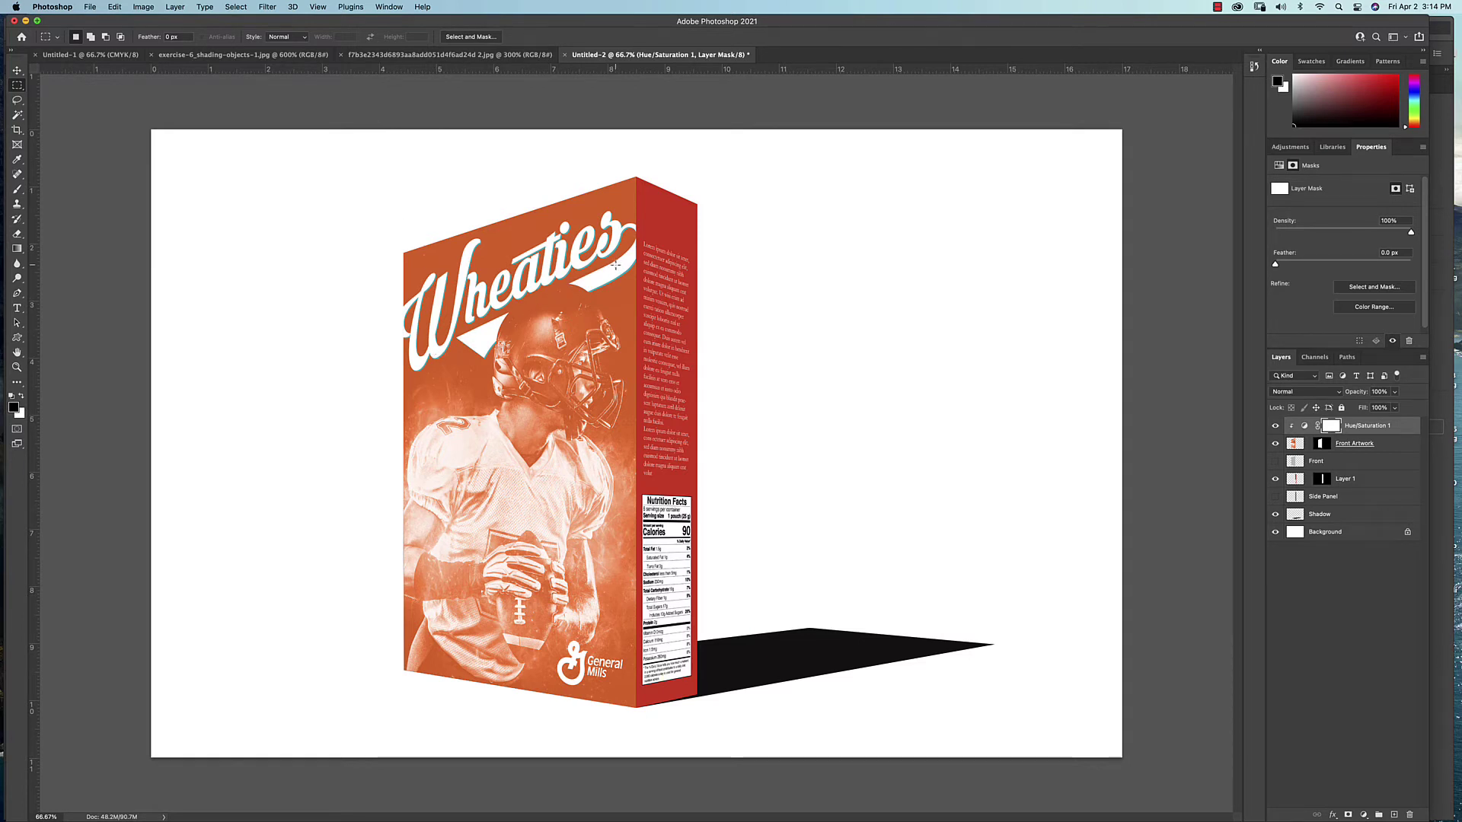
{"action": "left_click", "coordinate": [18, 250]}
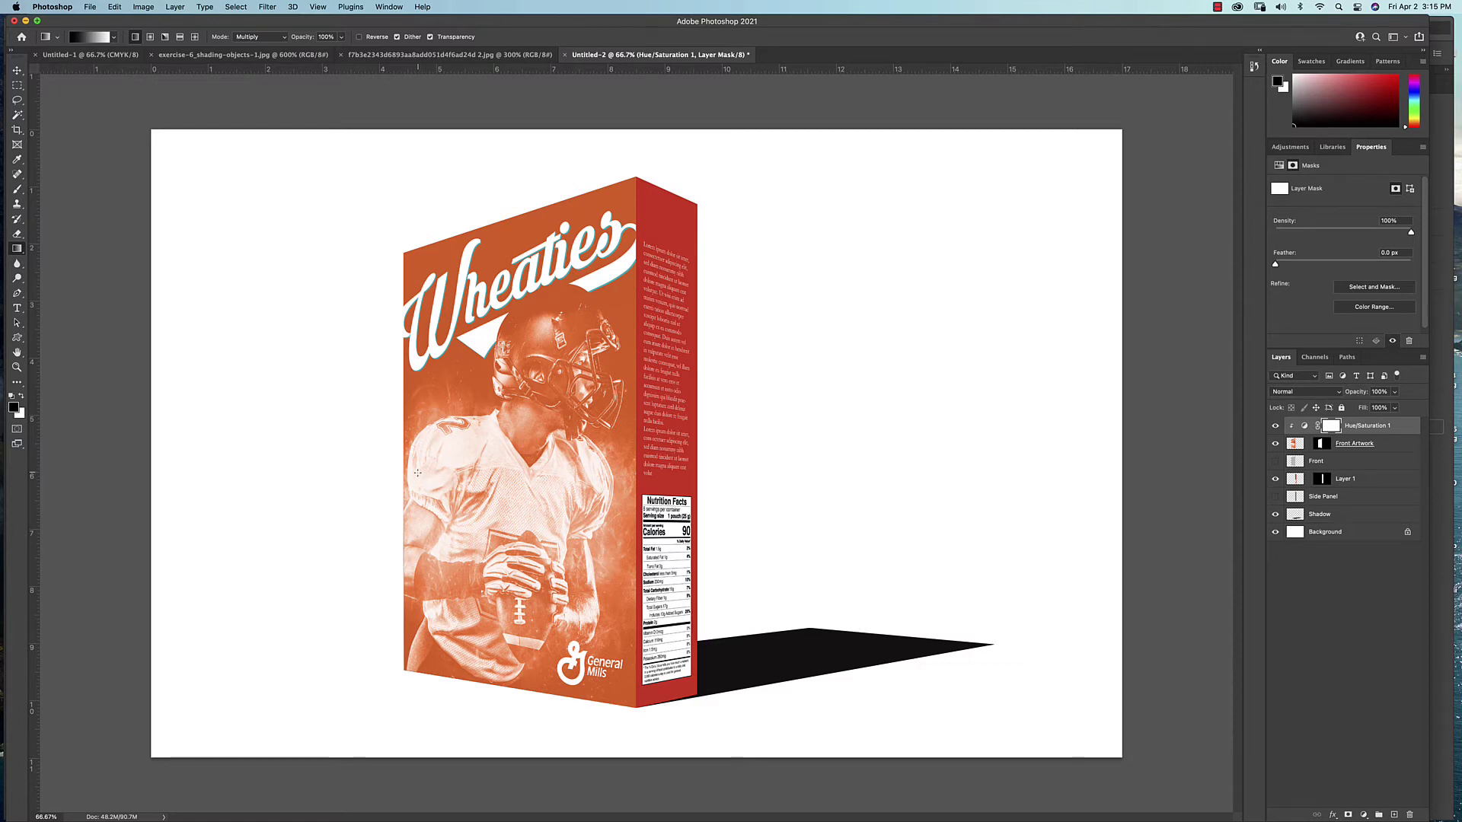
{"action": "left_click_drag", "start_coordinate": [416, 473], "coordinate": [604, 222]}
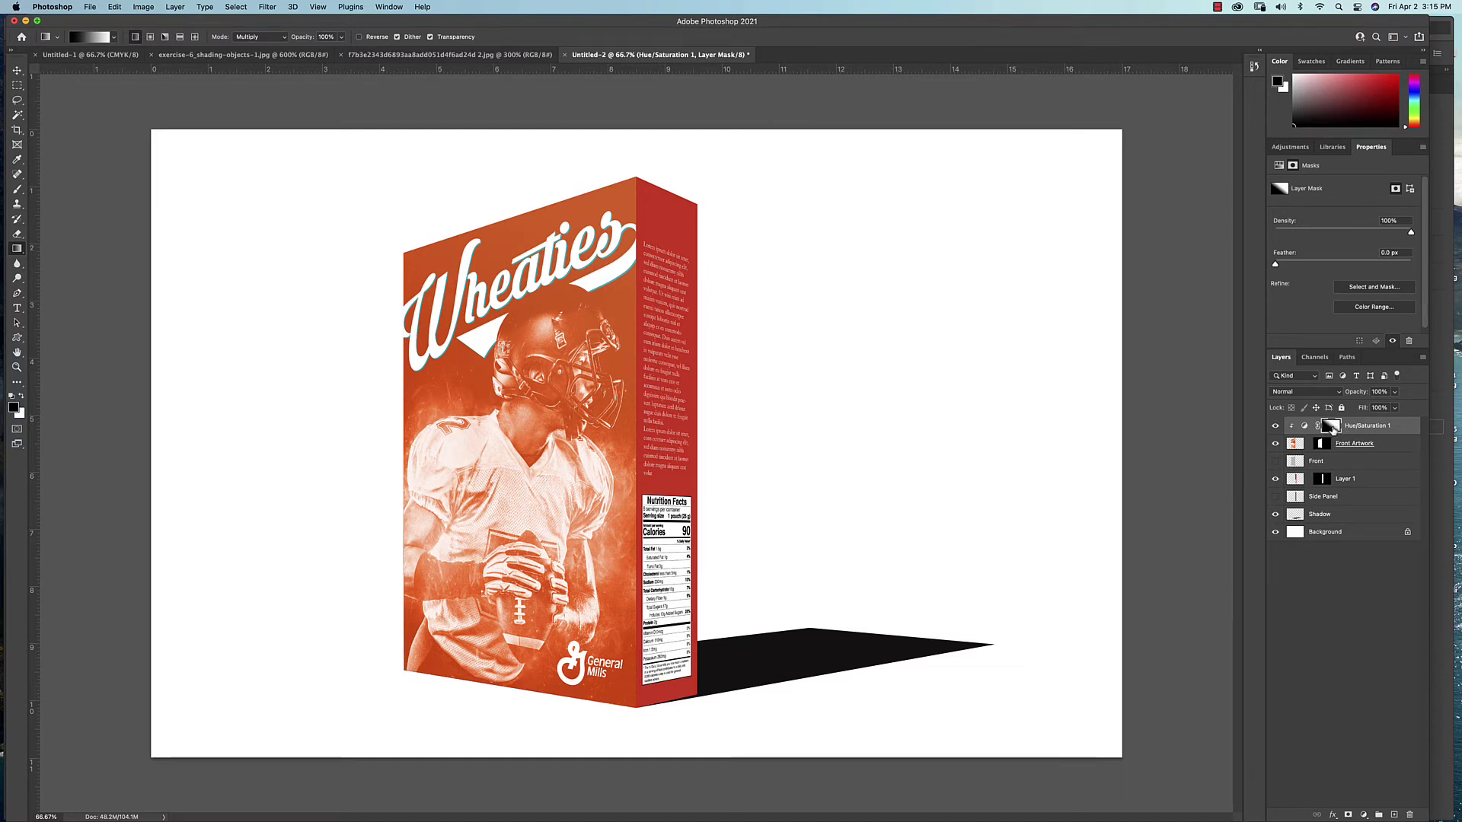
View the Hue/Saturation 1 layer mask on its own and return to the full image with the Front layer selected.
{"action": "left_click", "coordinate": [1331, 428], "text": "alt"}
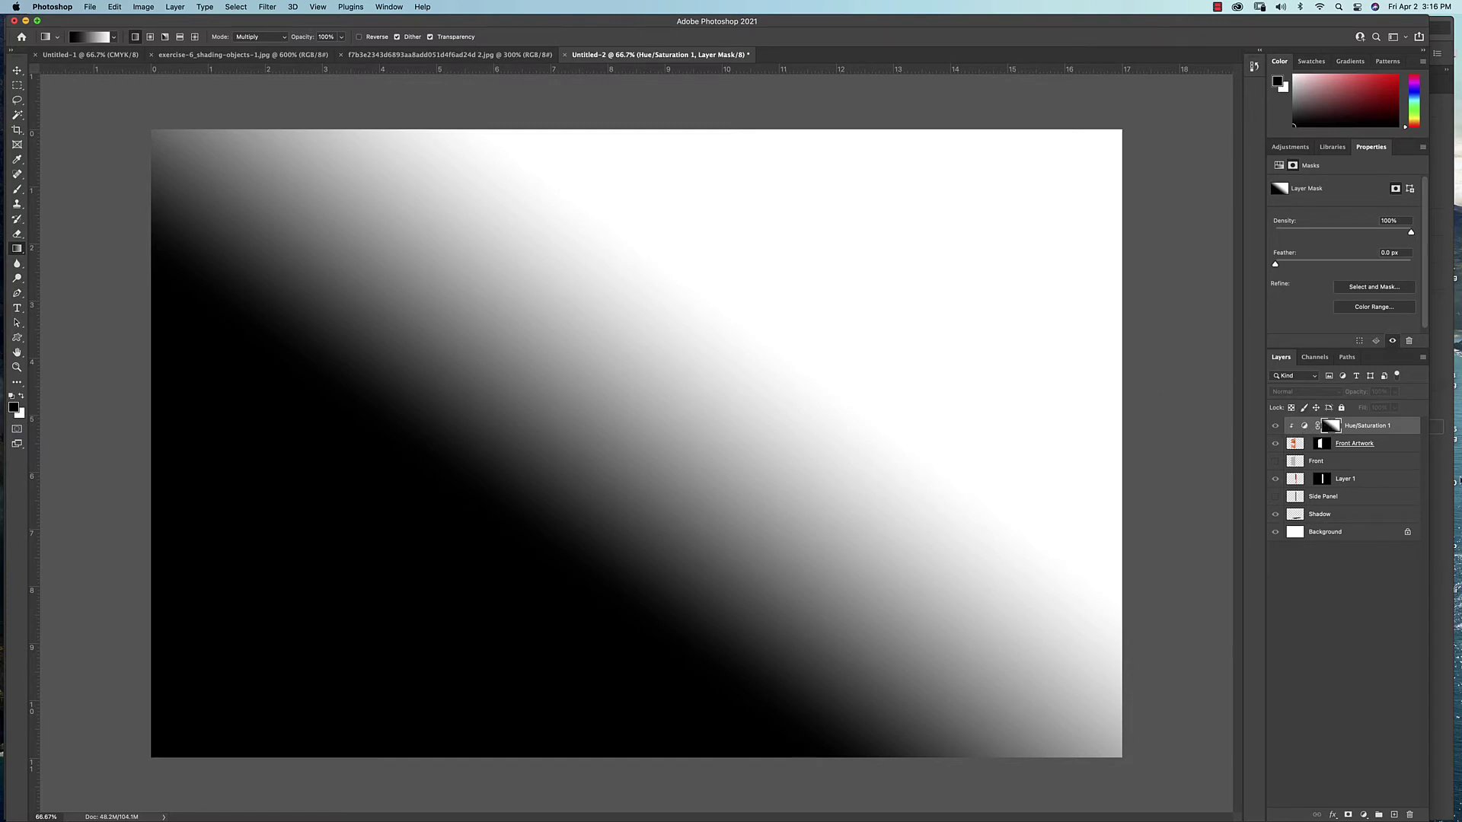
{"action": "left_click", "coordinate": [1294, 479]}
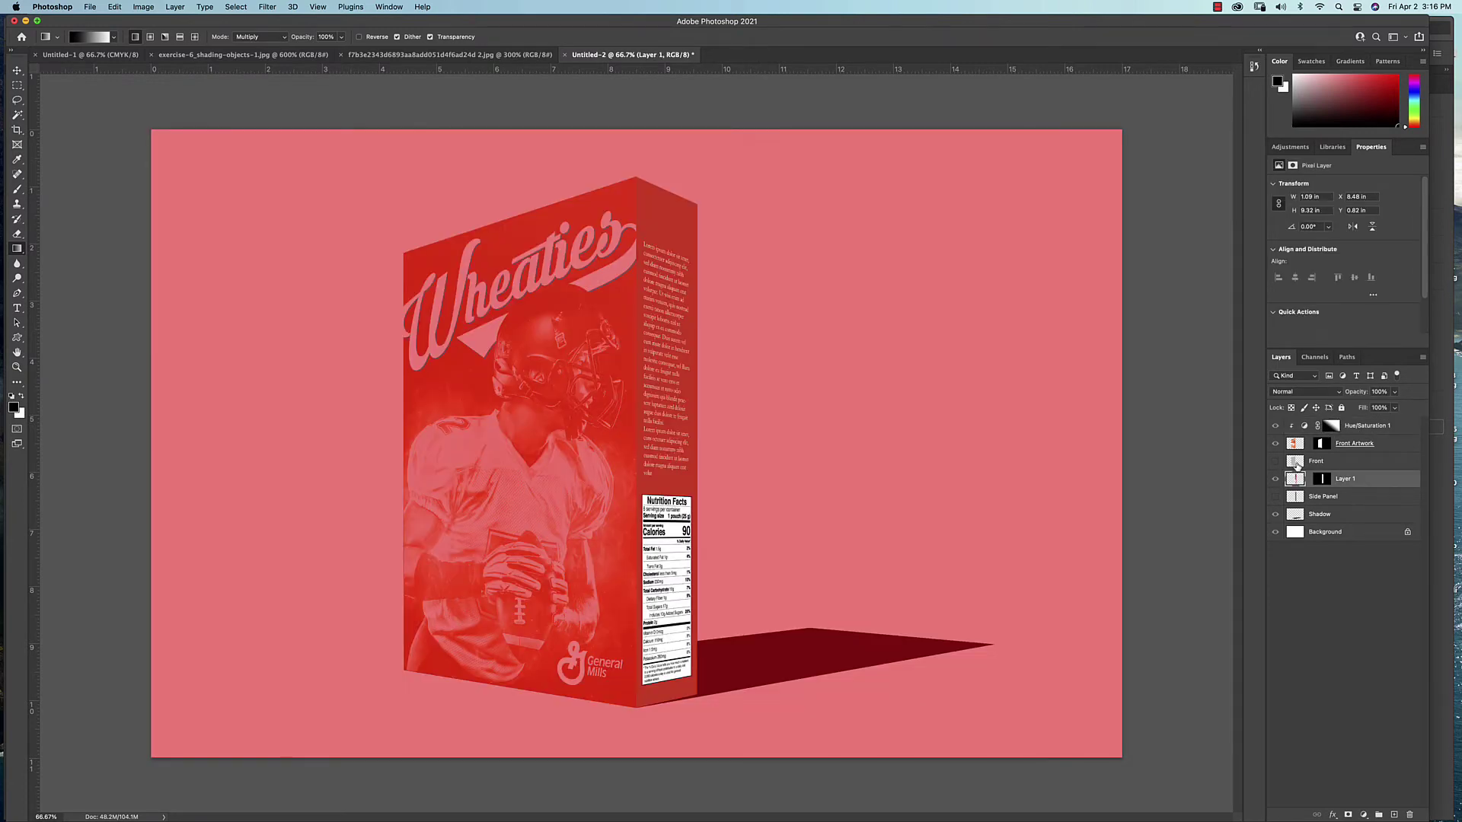
{"action": "left_click", "coordinate": [1297, 445]}
{"action": "left_click", "coordinate": [1296, 461]}
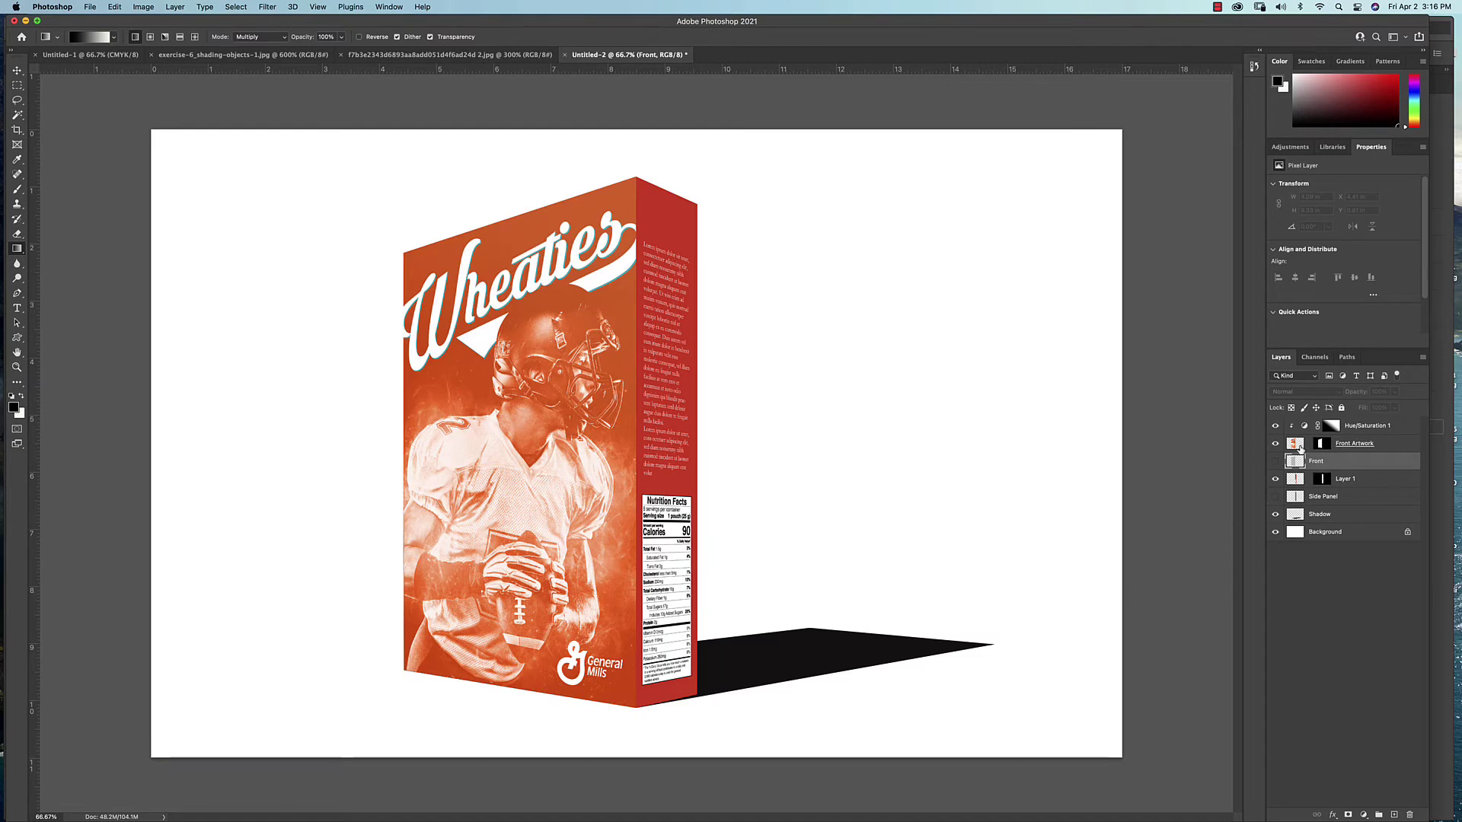
Toggle the Hue/Saturation 1 layer's visibility repeatedly to compare the front panel with and without the gradient lighting.
{"action": "left_click", "coordinate": [1276, 426]}
{"action": "left_click", "coordinate": [1276, 427]}
{"action": "left_click", "coordinate": [1276, 427]}
{"action": "left_click", "coordinate": [1276, 427]}
{"action": "left_click", "coordinate": [1276, 426]}
{"action": "left_click", "coordinate": [1276, 426]}
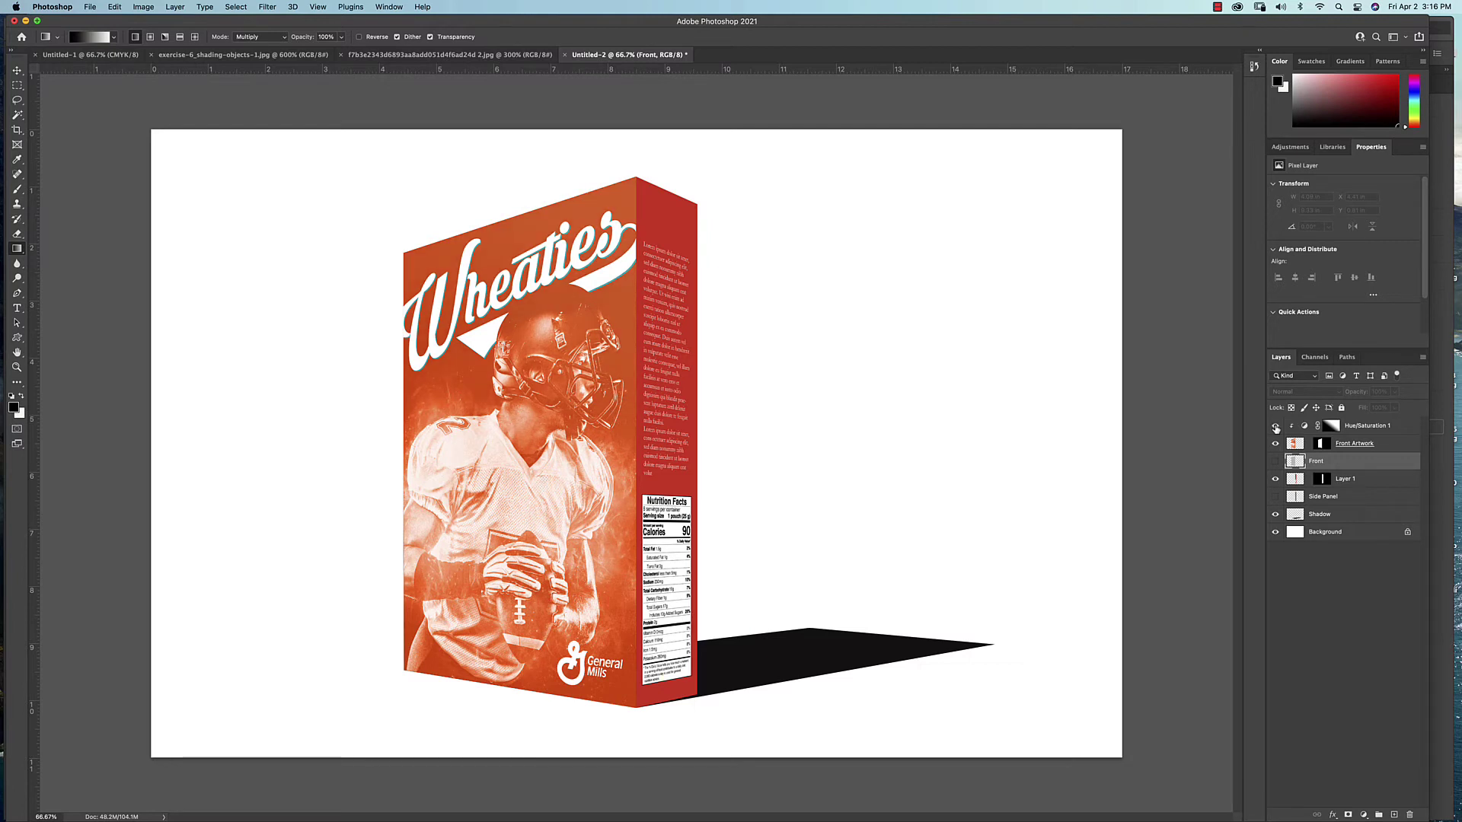
{"action": "left_click", "coordinate": [1276, 426]}
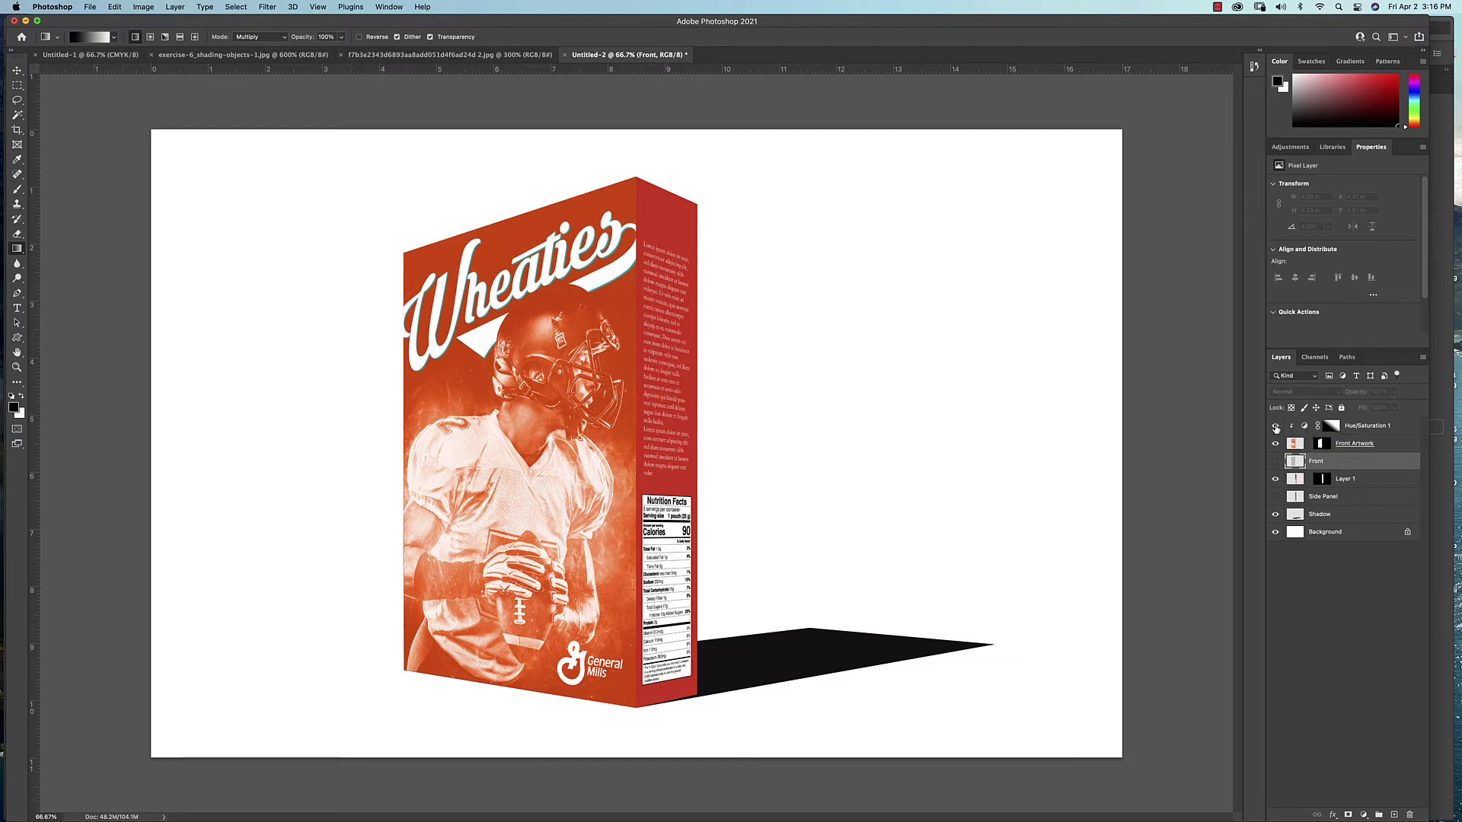
{"action": "left_click", "coordinate": [1276, 426]}
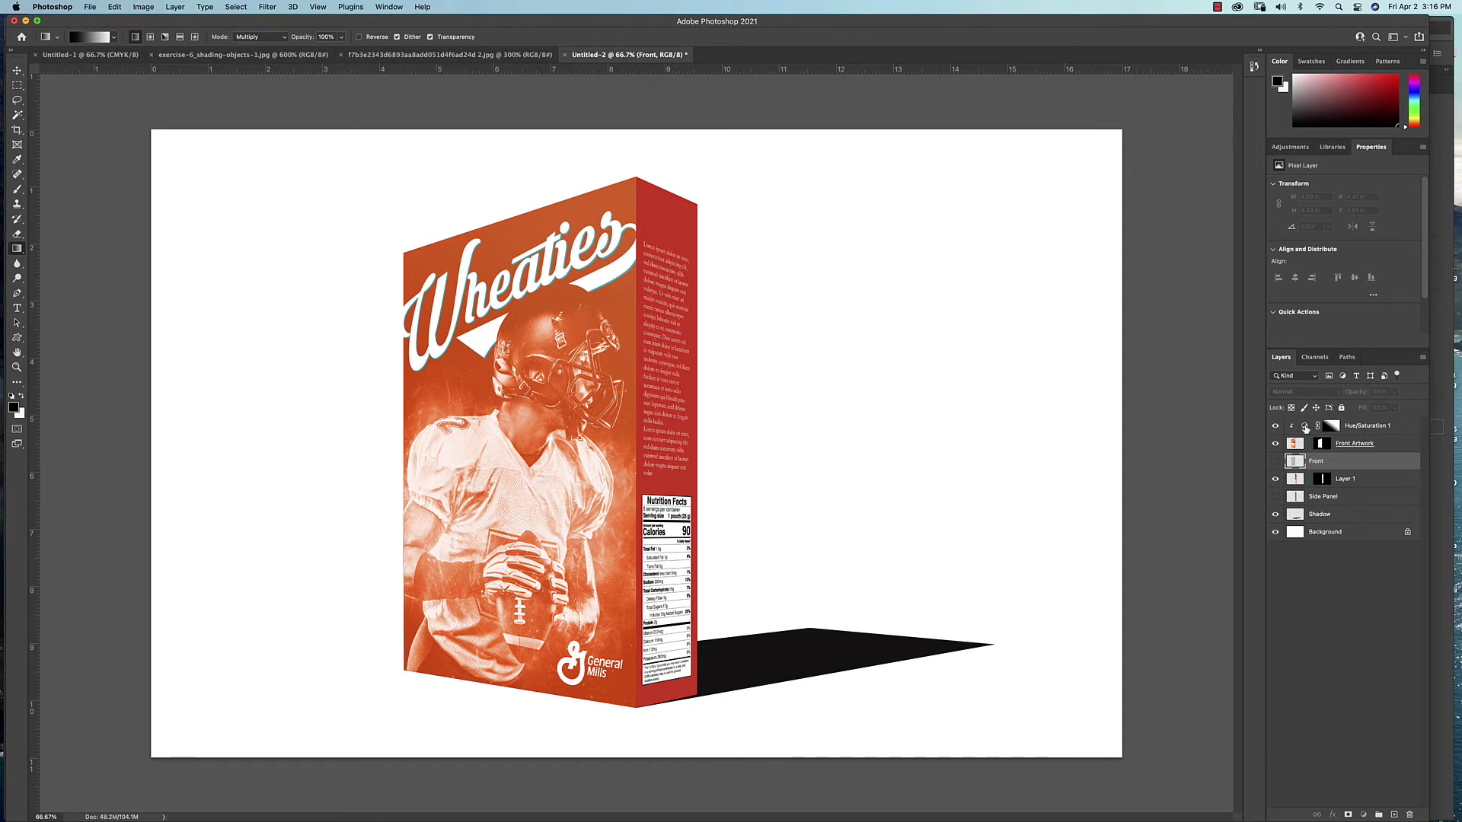
Try a much stronger lightness on the Hue/Saturation 1 adjustment, and set its lightness to 20.
{"action": "left_click", "coordinate": [1306, 427]}
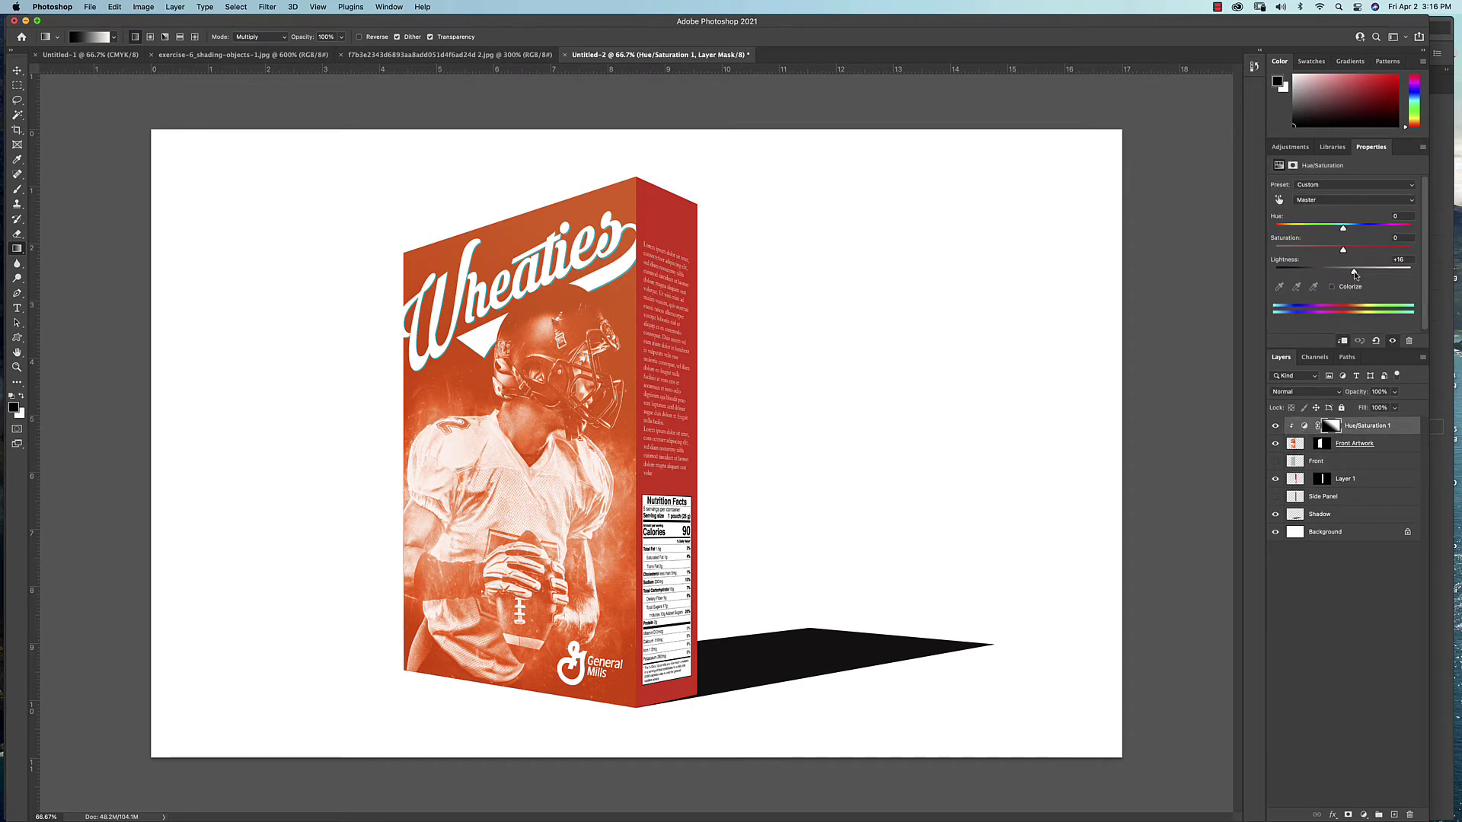
{"action": "left_click_drag", "start_coordinate": [1354, 271], "coordinate": [1401, 272]}
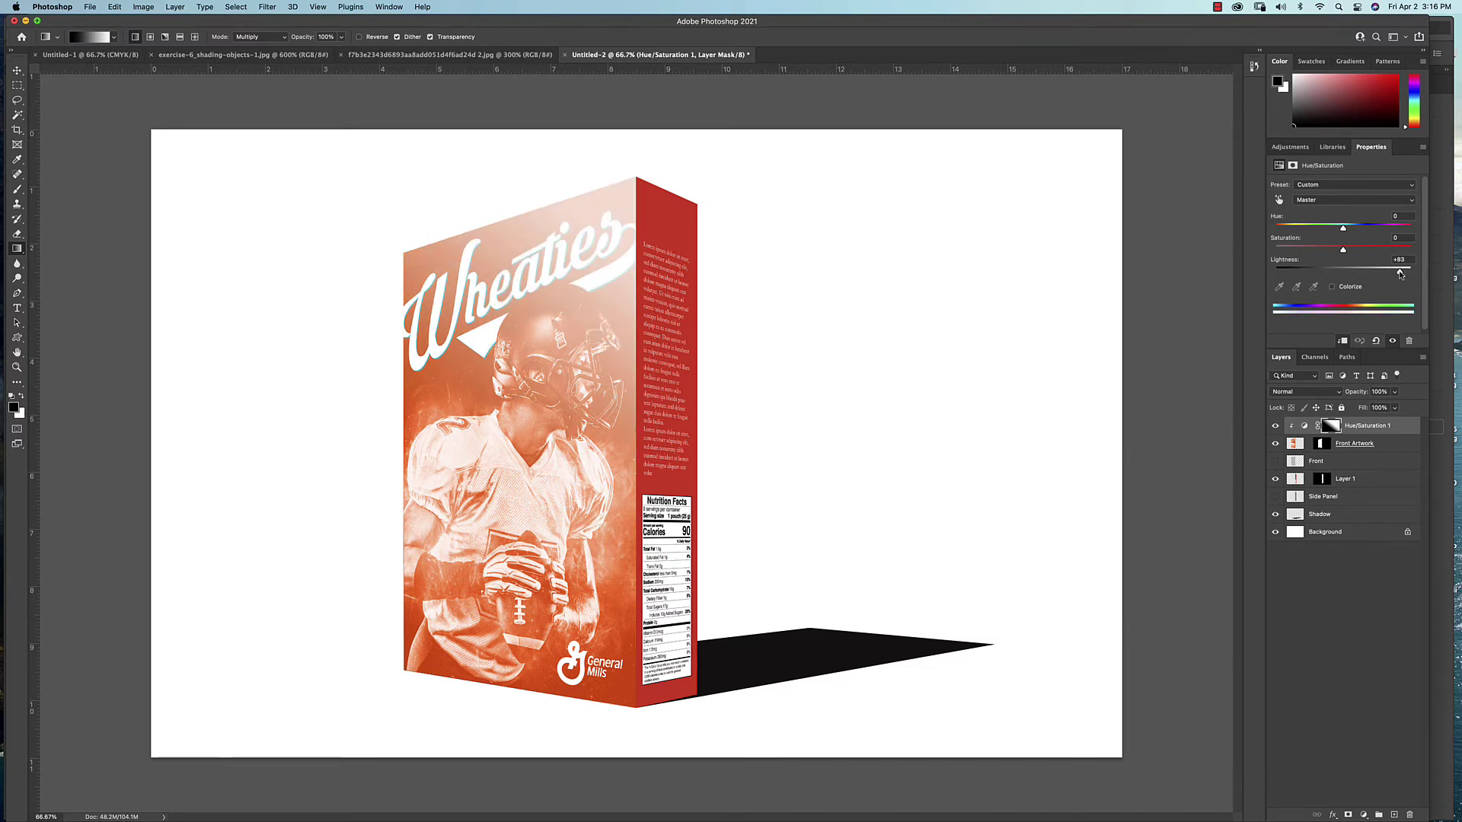
{"action": "left_click_drag", "start_coordinate": [1400, 274], "coordinate": [1355, 271]}
{"action": "left_click", "coordinate": [1398, 260]}
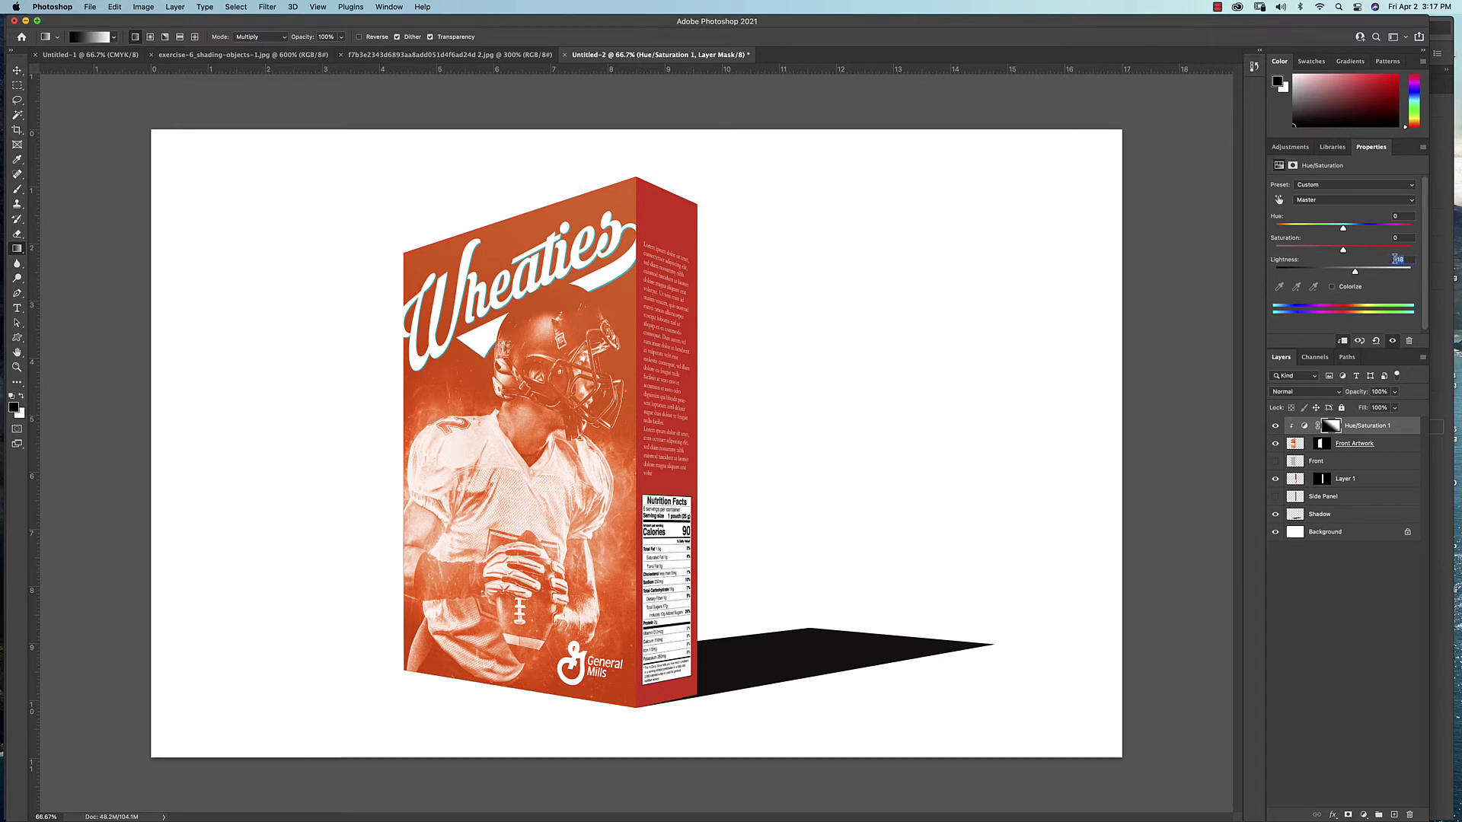
{"action": "type", "text": "20"}
Select the Front Artwork layer and hide and reshow Hue/Saturation 1 to check the revised lightness.
{"action": "left_click", "coordinate": [1296, 444]}
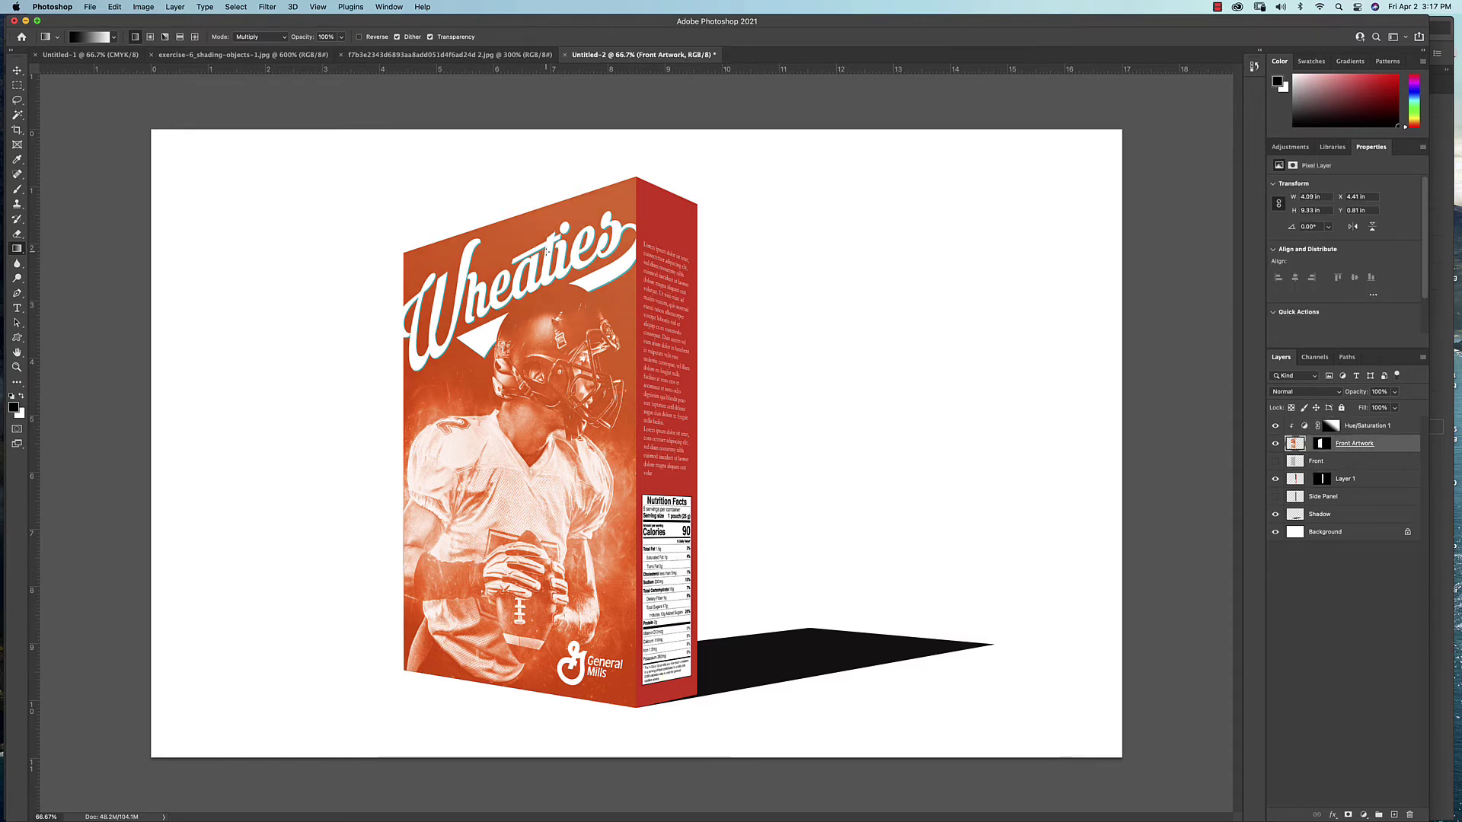
{"action": "left_click", "coordinate": [1275, 426]}
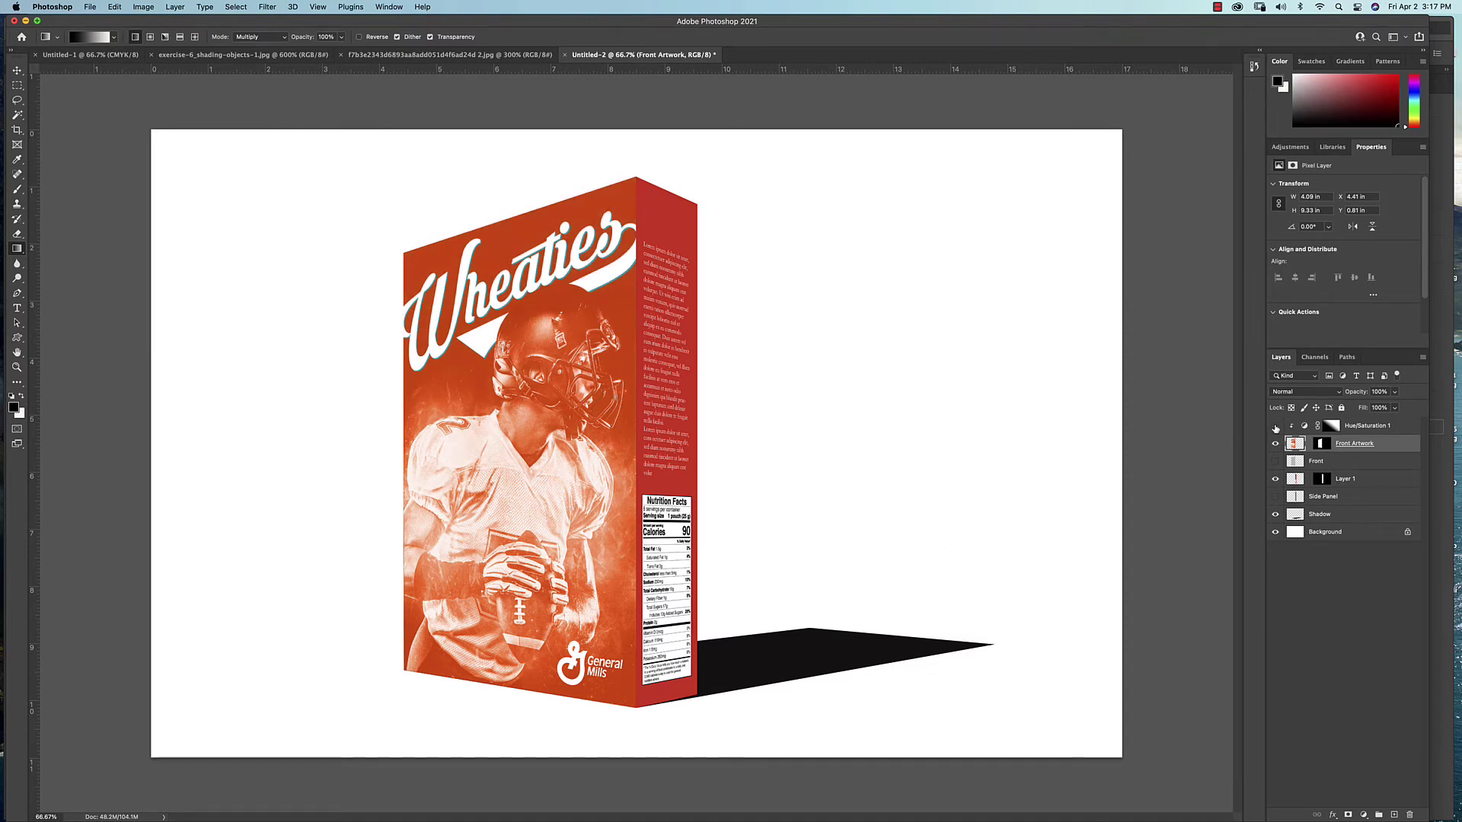
{"action": "left_click", "coordinate": [1276, 426]}
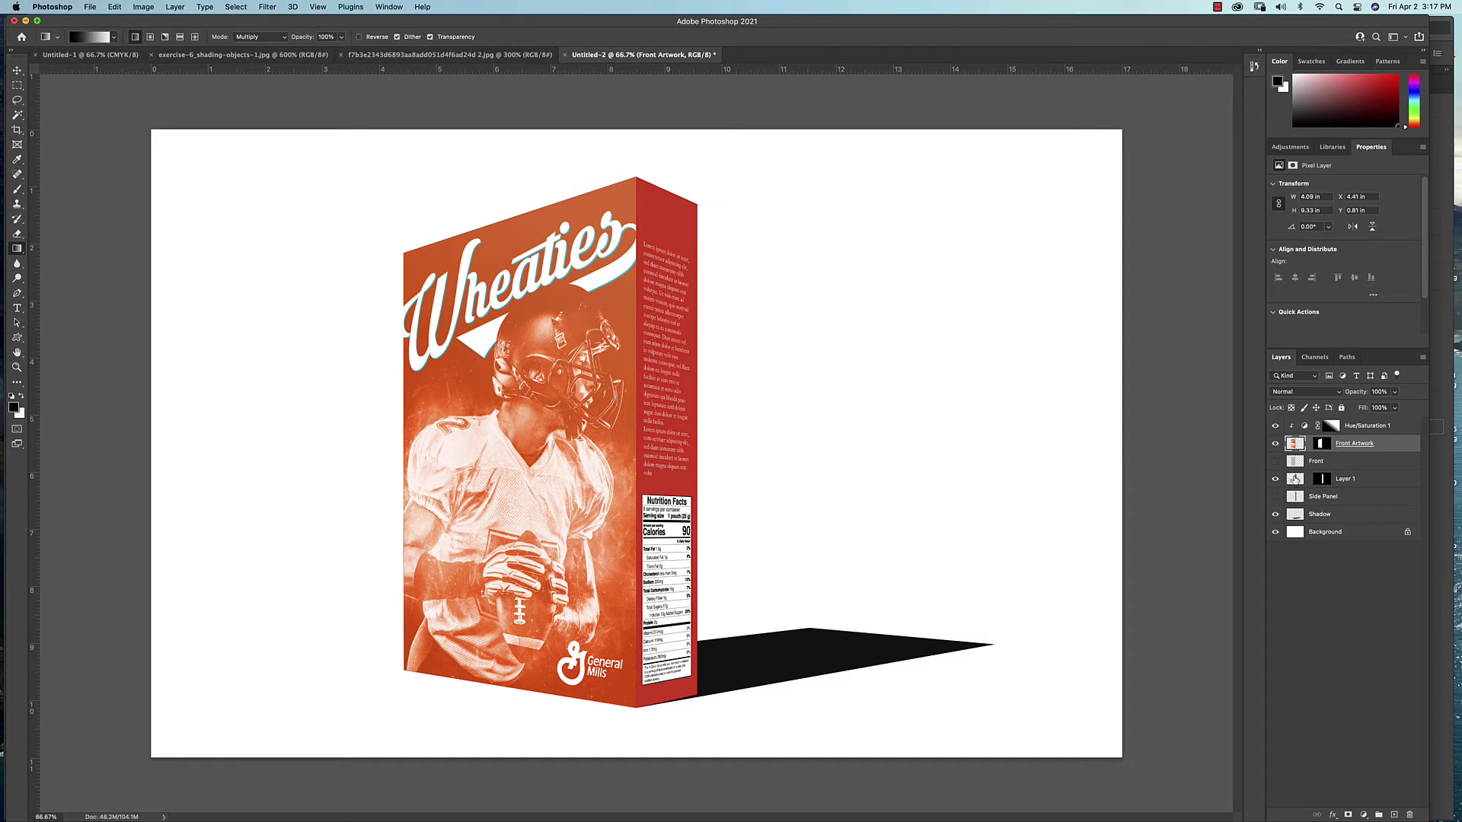
Add a Hue/Saturation adjustment layer above Layer 1, the side panel artwork, and clip it to that layer.
{"action": "left_click", "coordinate": [1298, 481]}
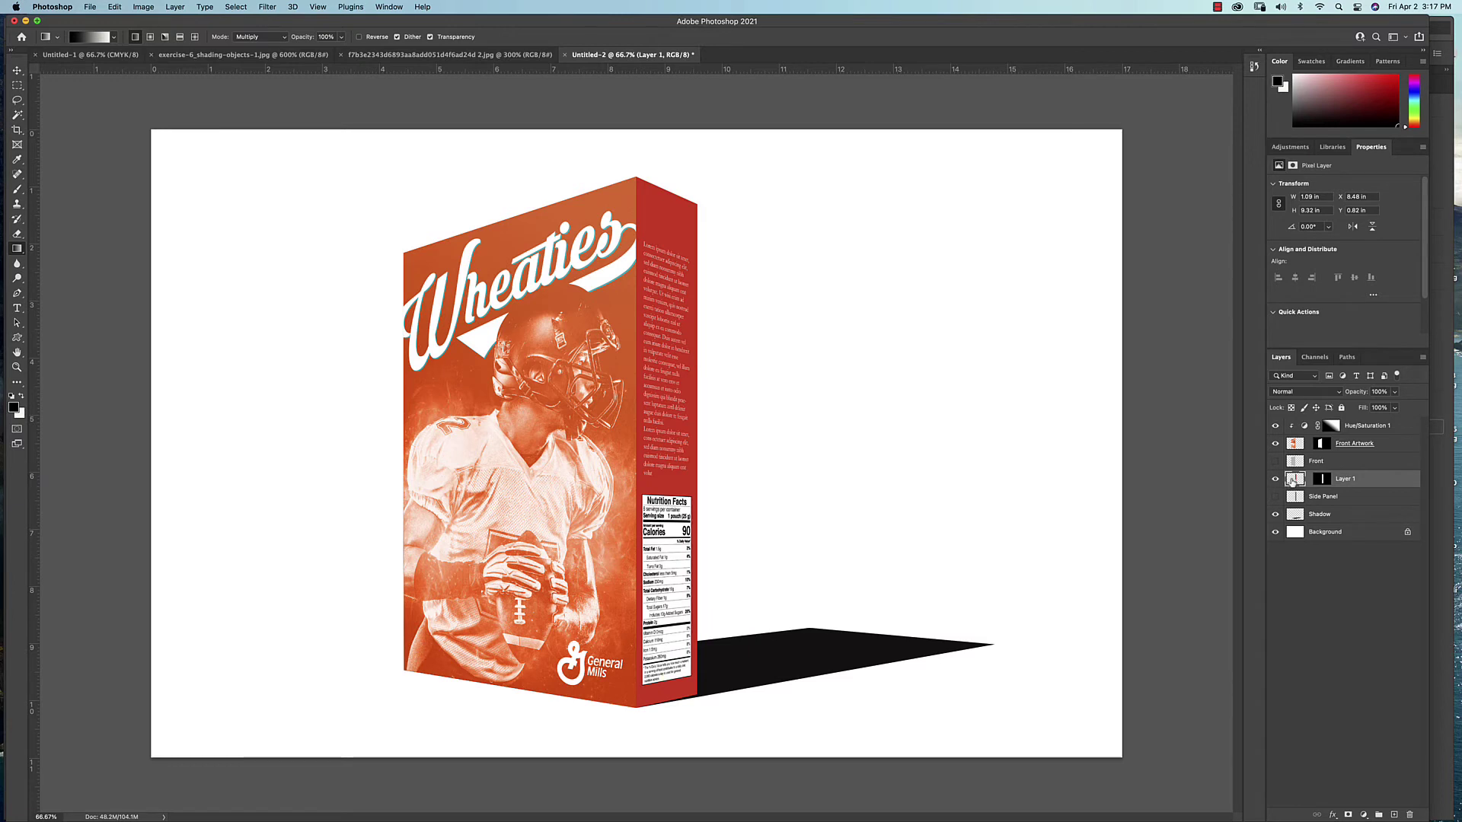
{"action": "left_click", "coordinate": [1364, 815]}
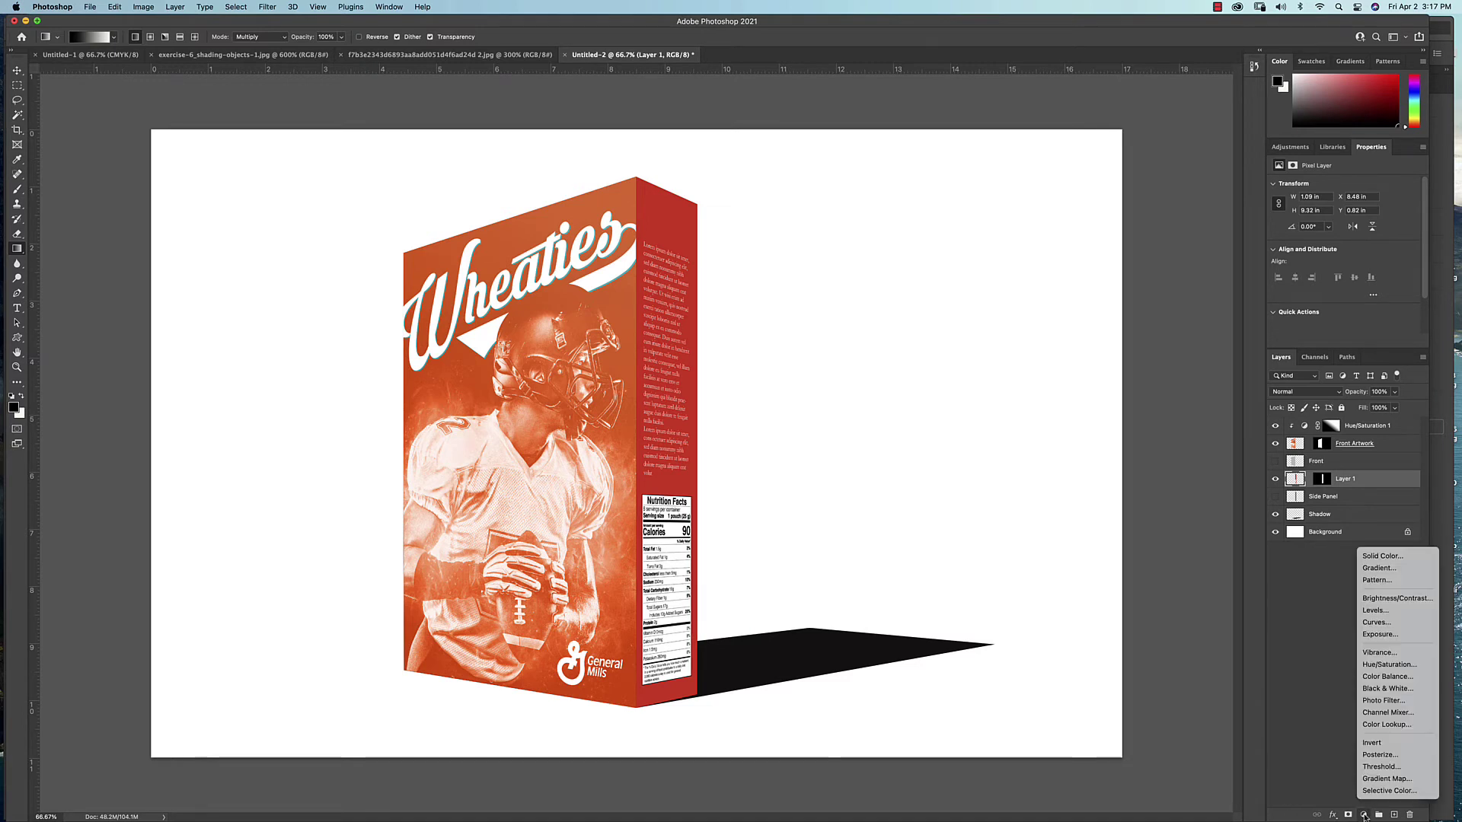
{"action": "left_click", "coordinate": [1390, 665], "text": "alt"}
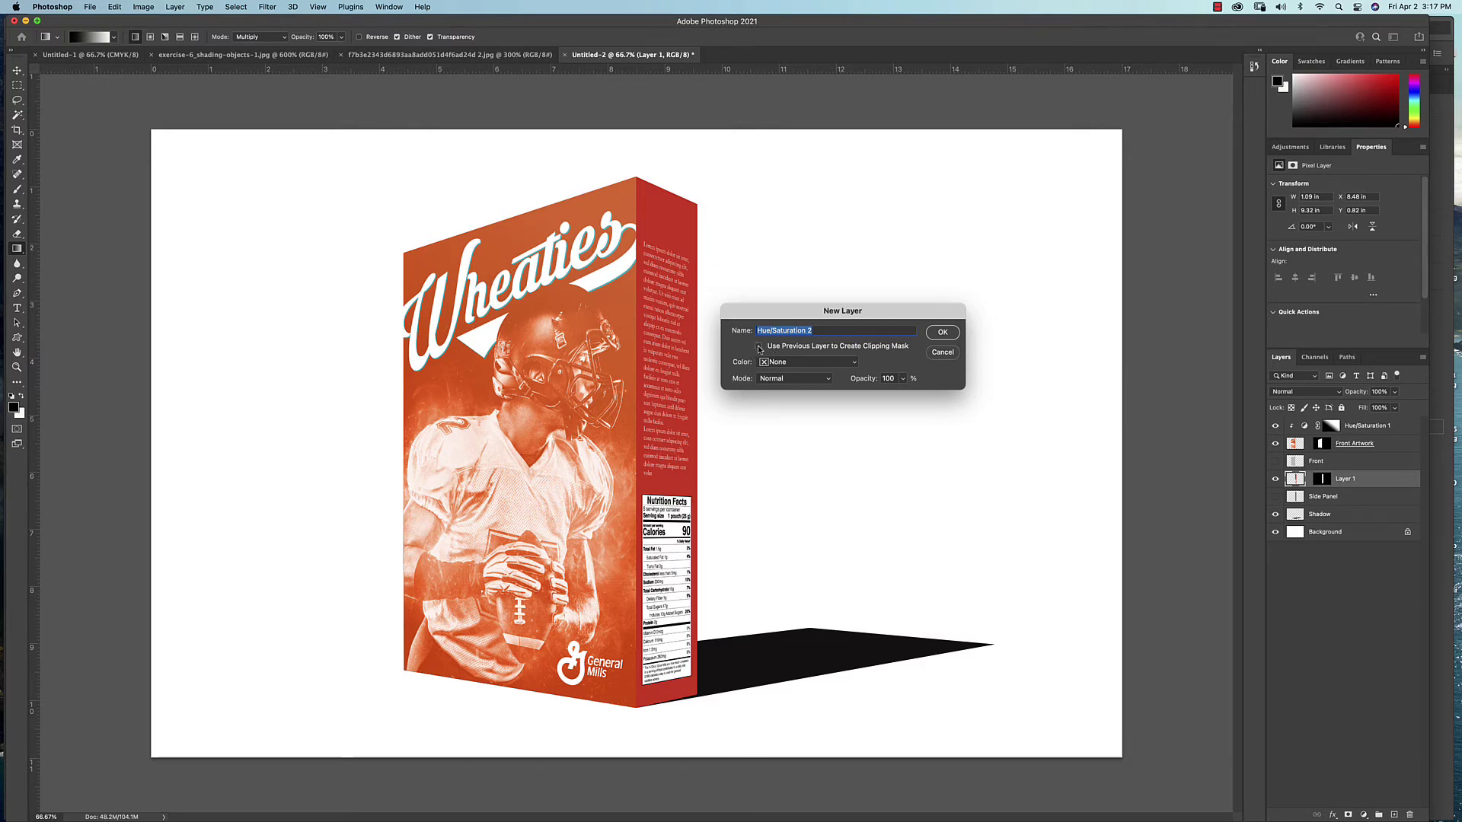
{"action": "left_click", "coordinate": [776, 352]}
{"action": "left_click", "coordinate": [935, 335]}
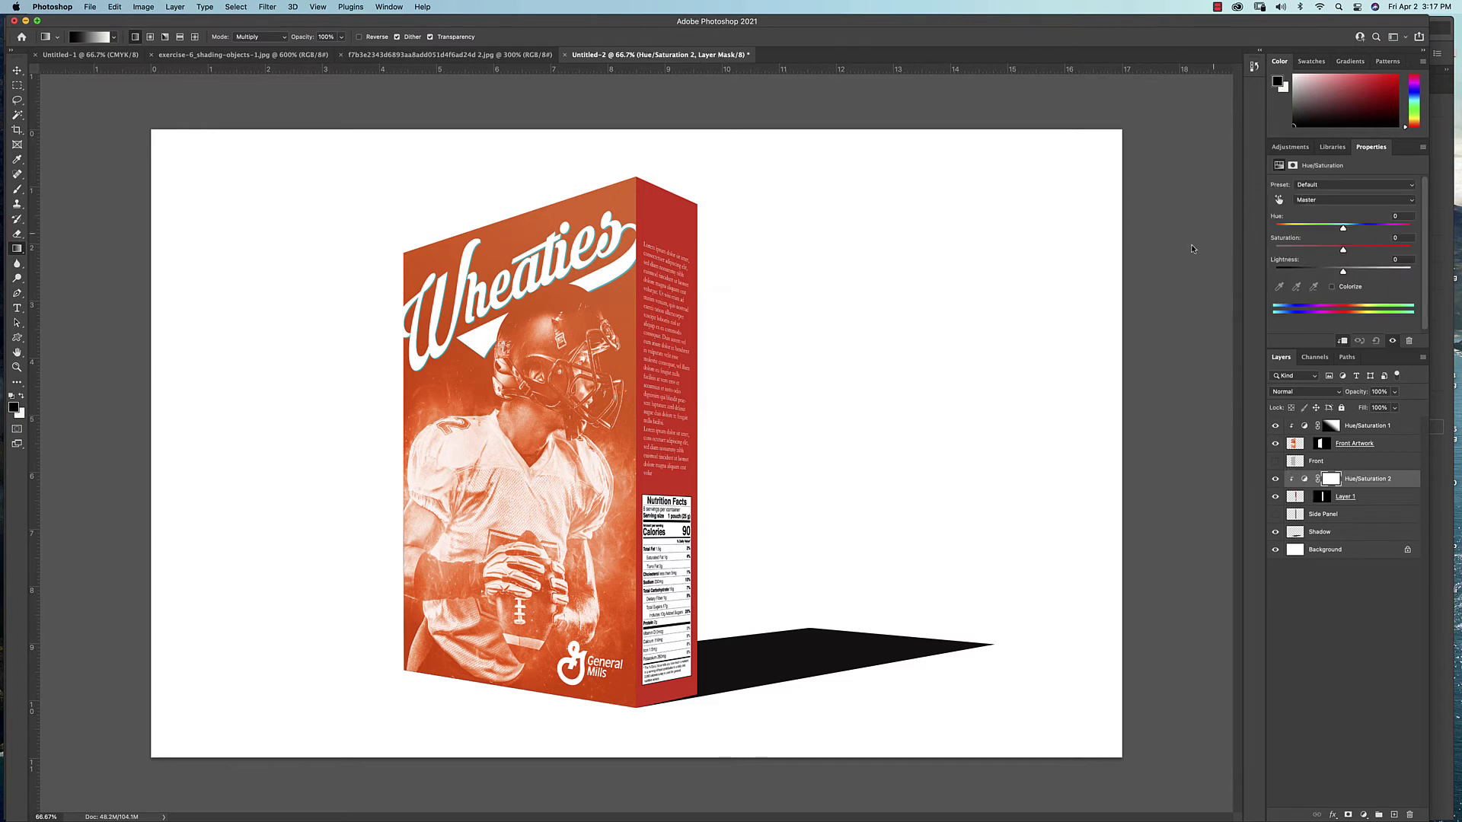
Lower the side panel's Hue/Saturation lightness to -35 and return the properties to their docked group.
{"action": "left_click_drag", "start_coordinate": [1370, 147], "coordinate": [888, 180]}
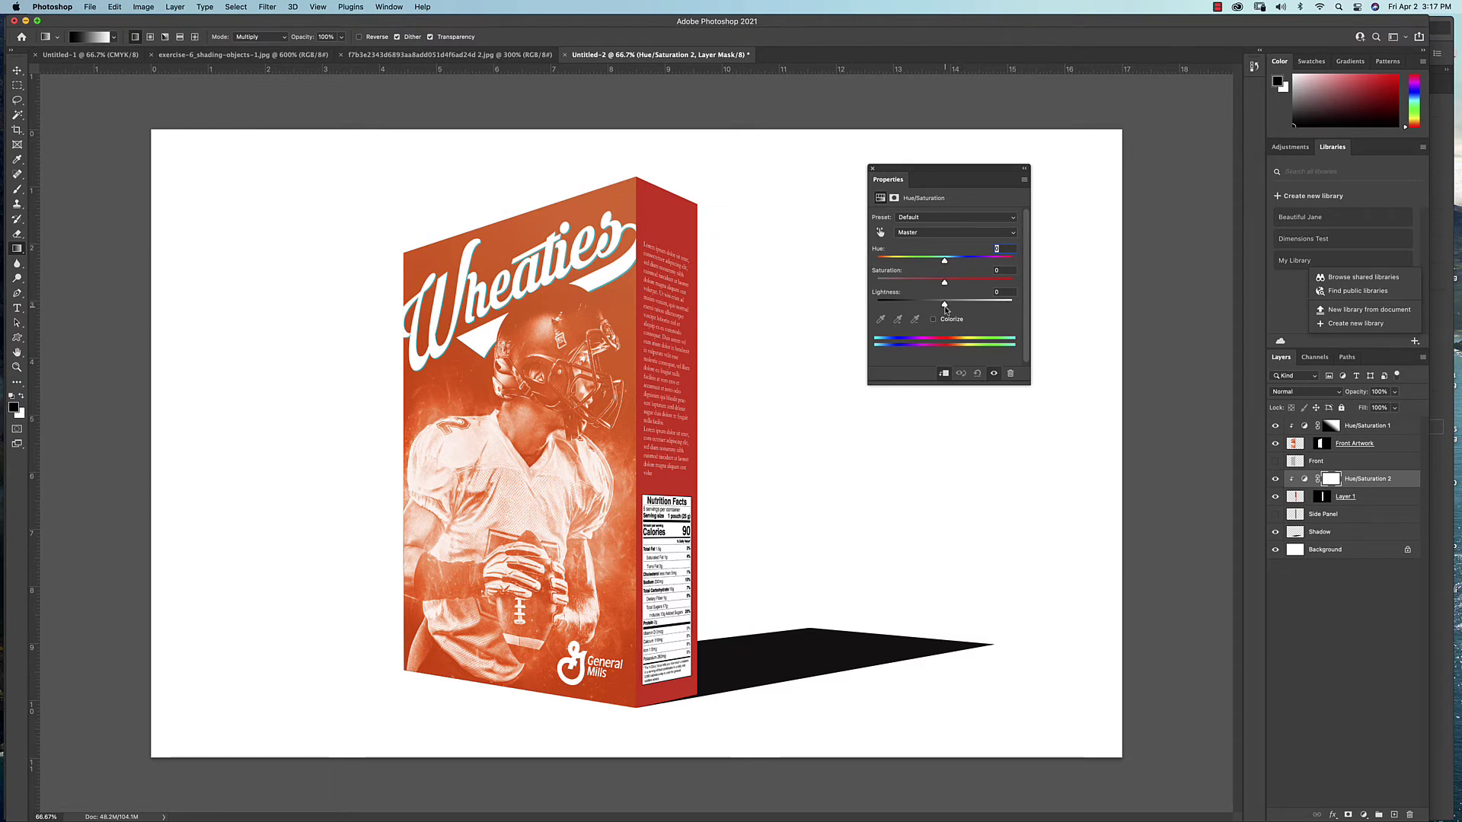
{"action": "left_click_drag", "start_coordinate": [945, 309], "coordinate": [920, 307]}
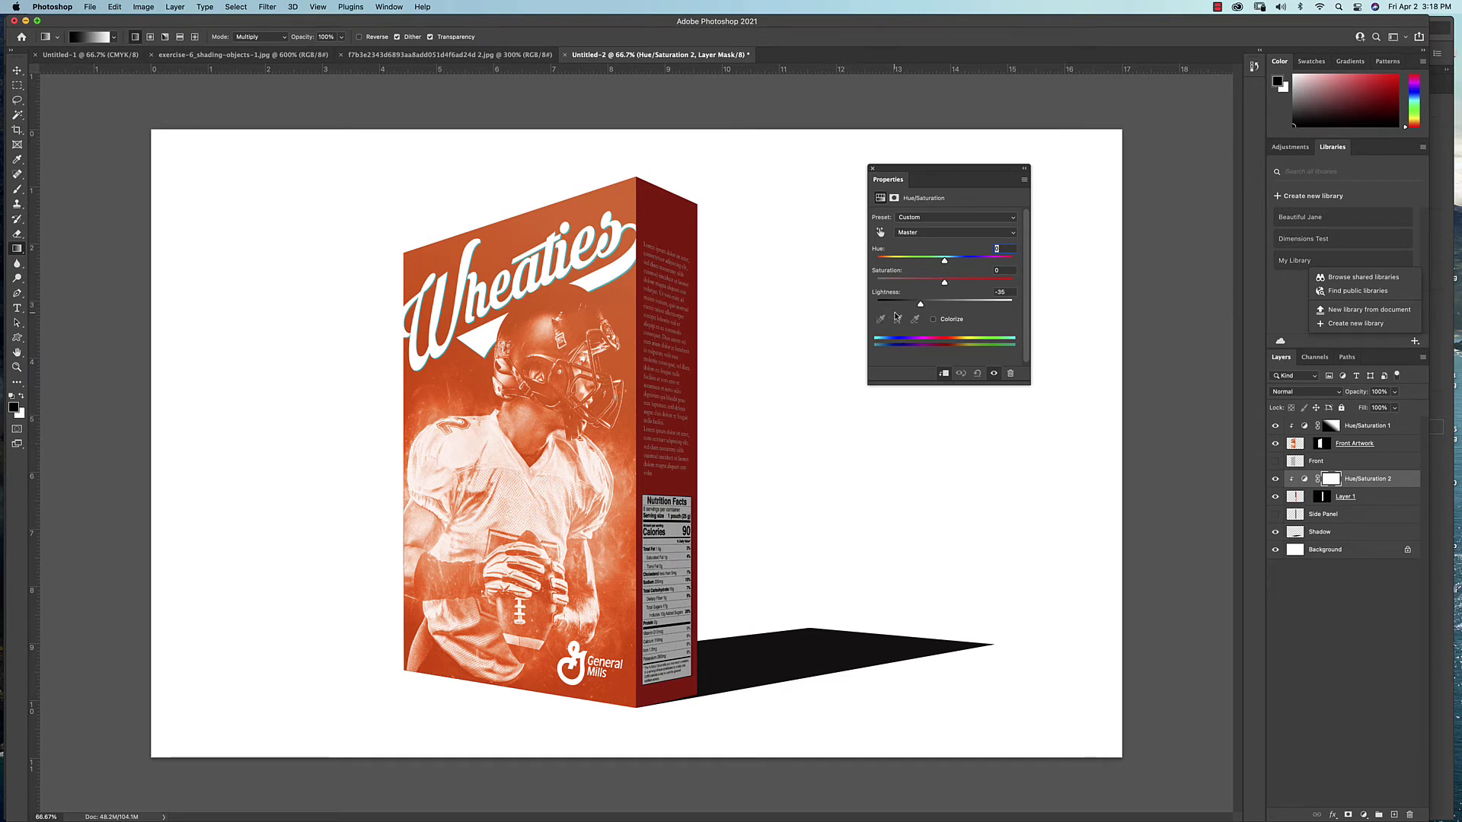
{"action": "left_click_drag", "start_coordinate": [934, 174], "coordinate": [1371, 147]}
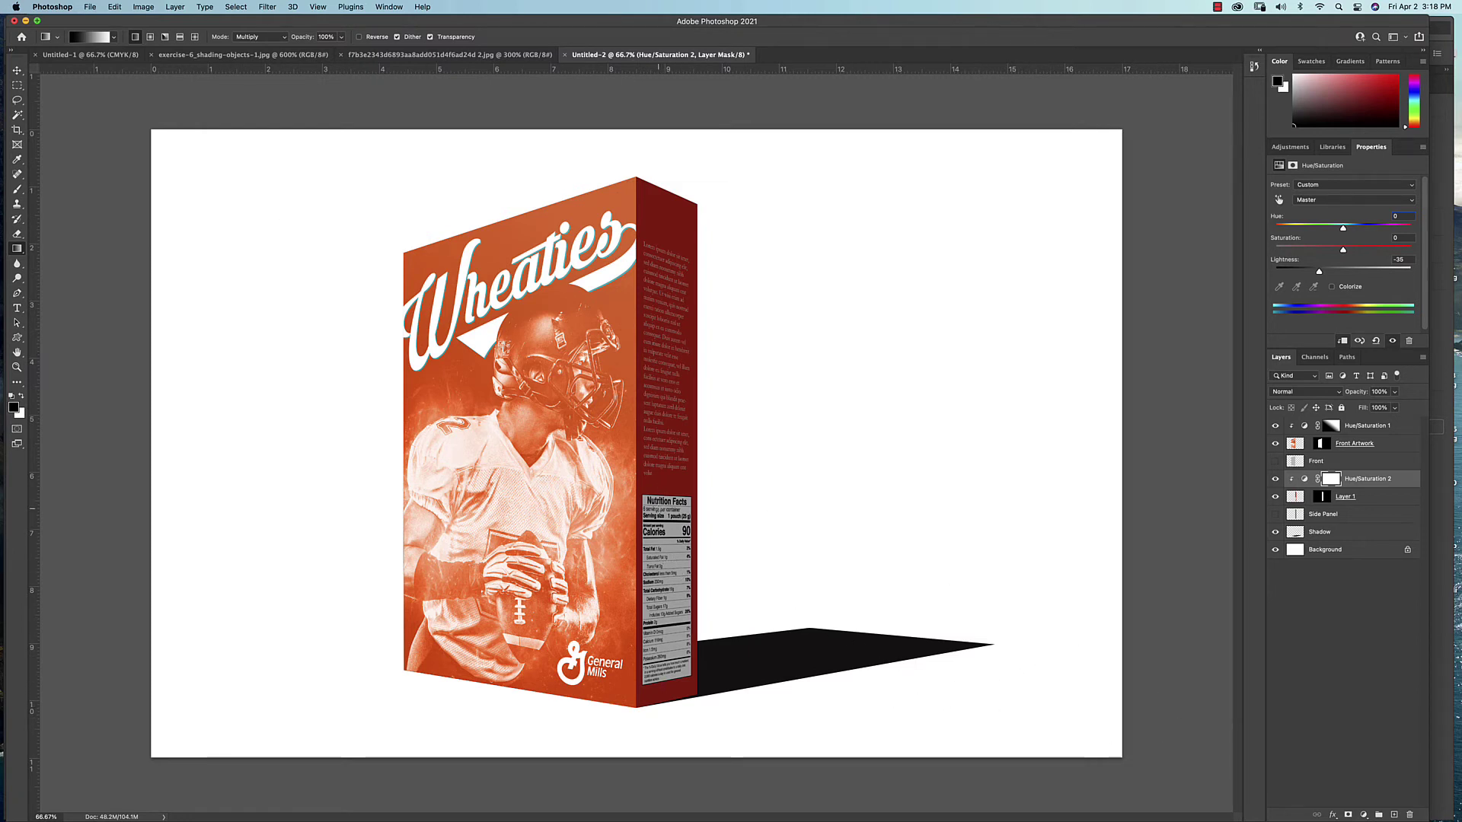
Apply a horizontal black-to-white gradient to the Hue/Saturation 2 mask, from just outside the side panel's outer edge to the box's front corner.
{"action": "left_click", "coordinate": [1333, 479]}
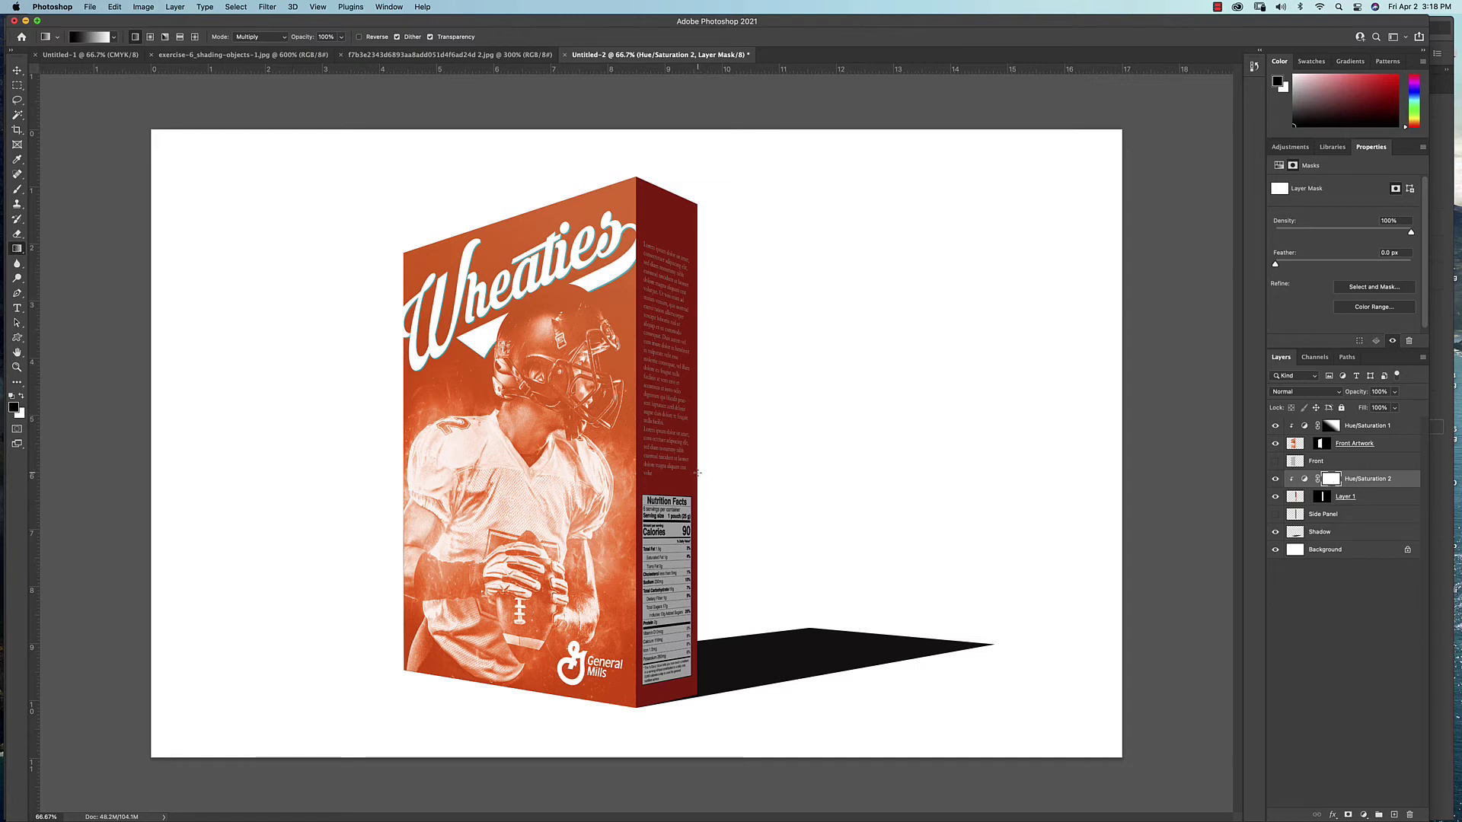
{"action": "left_click_drag", "start_coordinate": [699, 473], "coordinate": [638, 474]}
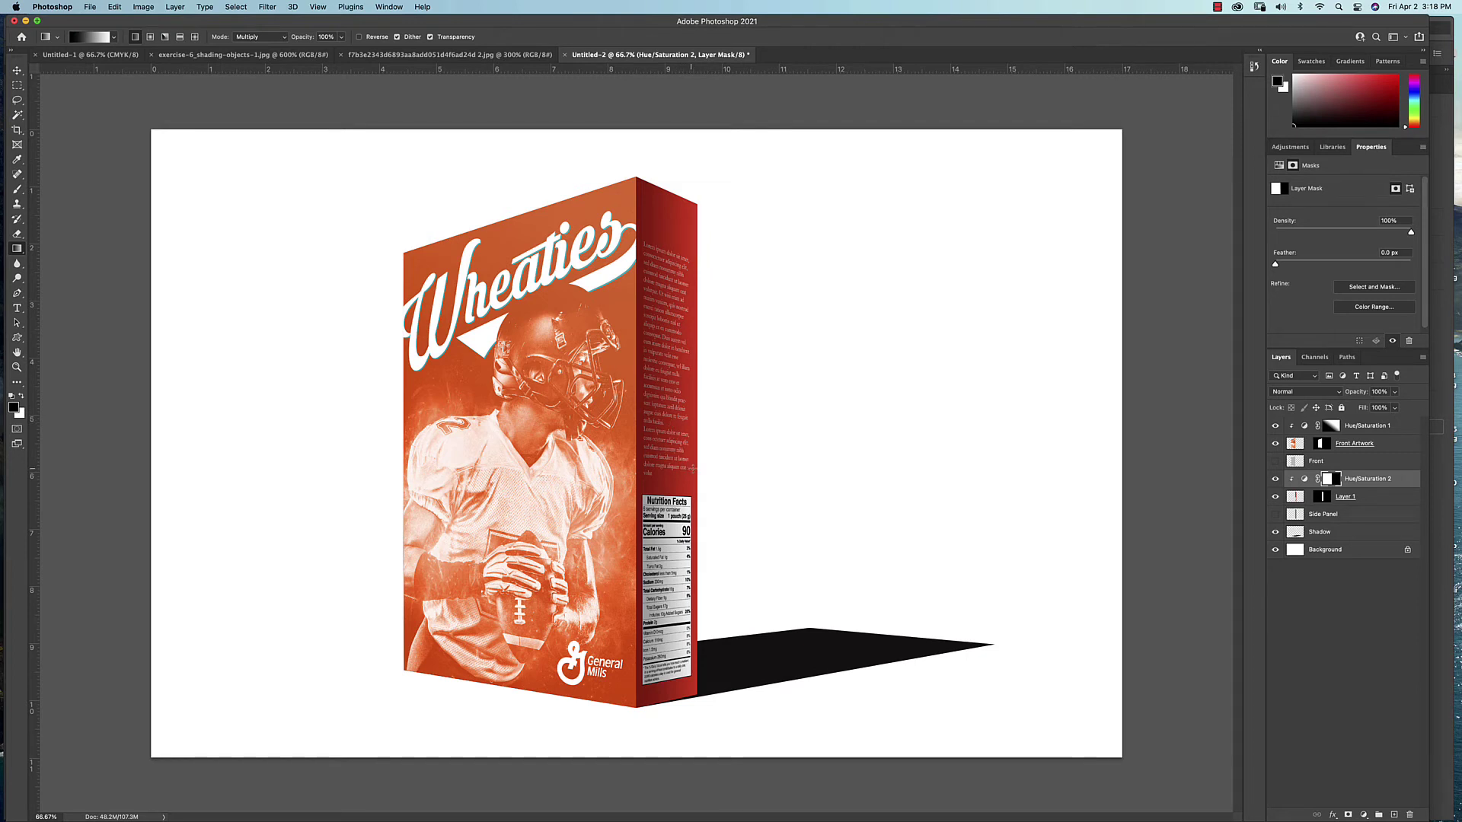
{"action": "key", "text": "super+BackSpace"}
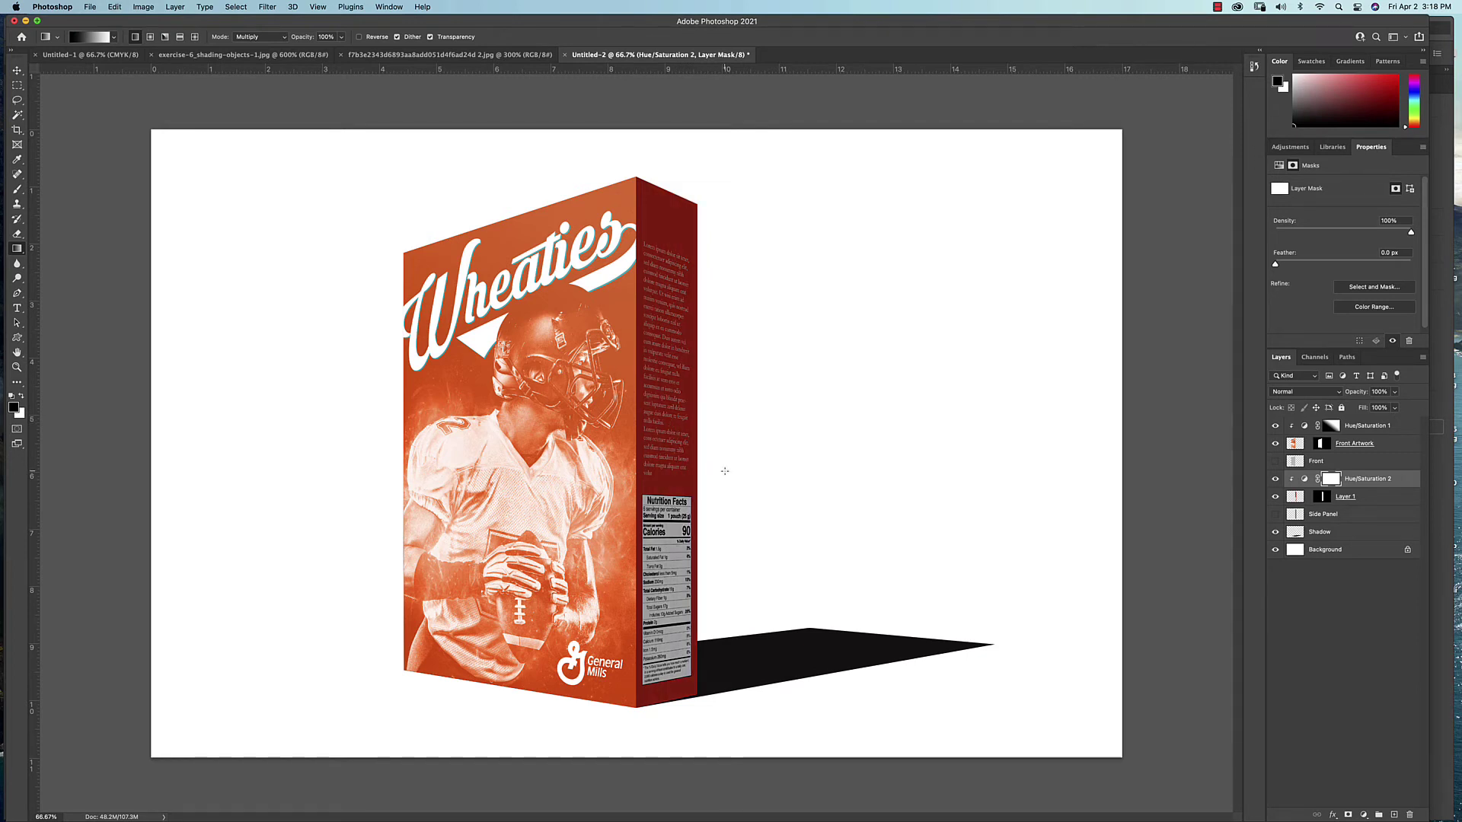
{"action": "left_click_drag", "start_coordinate": [750, 476], "coordinate": [639, 481]}
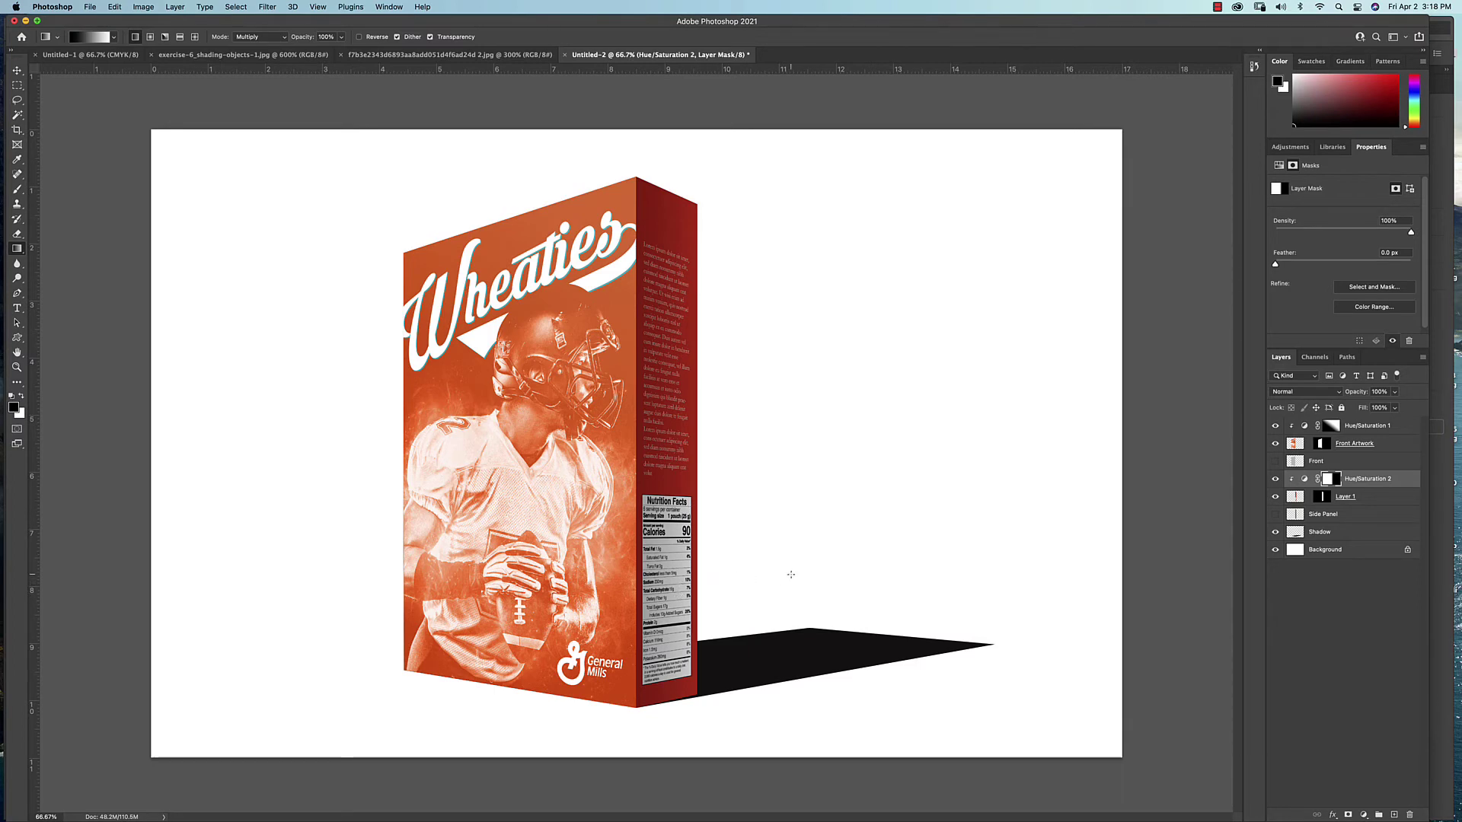
{"action": "key", "text": "super+plus"}
{"action": "key", "text": "super+plus"}
{"action": "key", "text": "super+minus"}
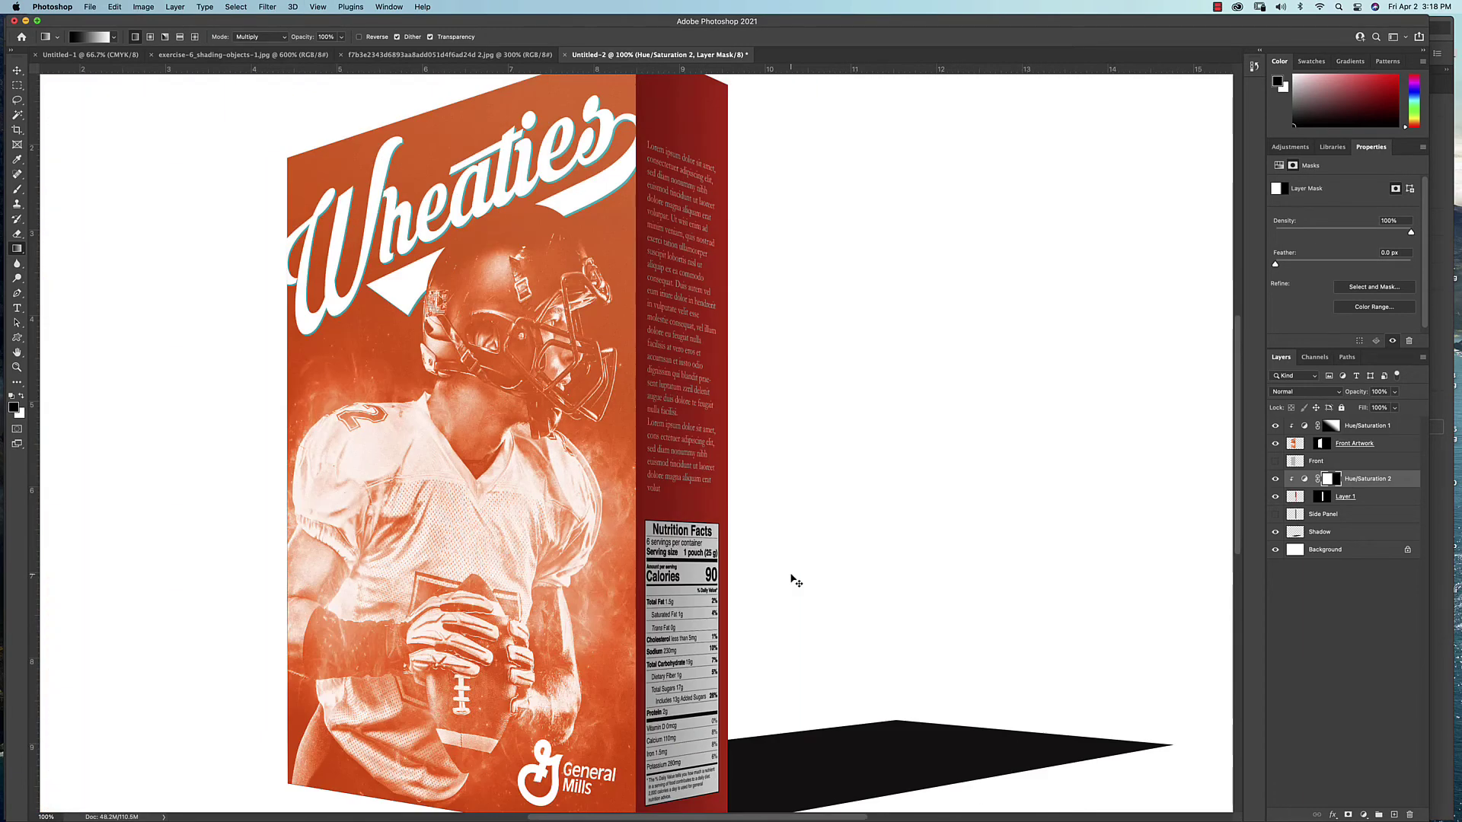
Examine the cube and sphere shading reference images for cast shadow and reflected light, and return to the box mockup.
{"action": "key", "text": "super+minus"}
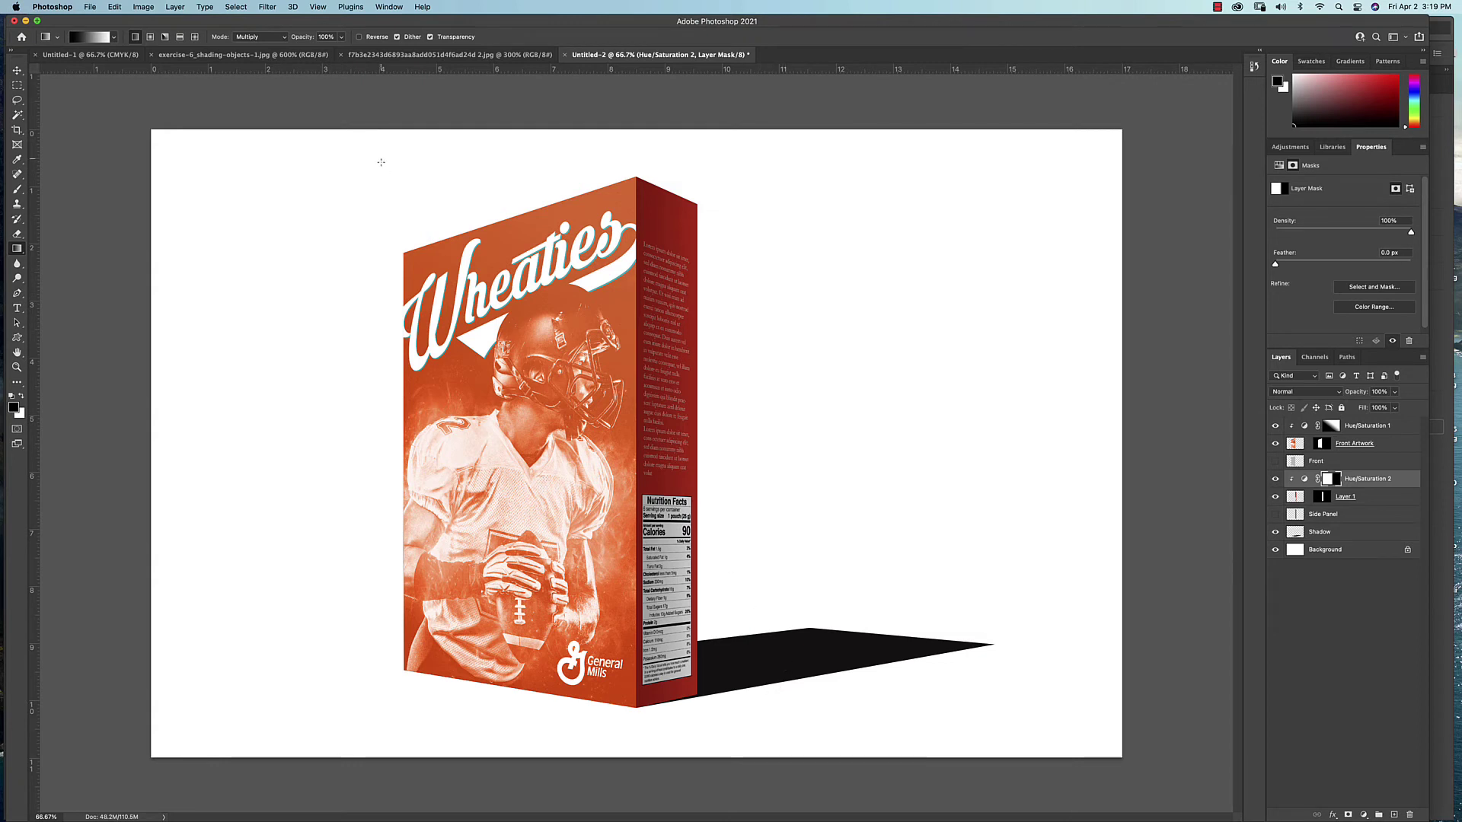
{"action": "left_click", "coordinate": [223, 56]}
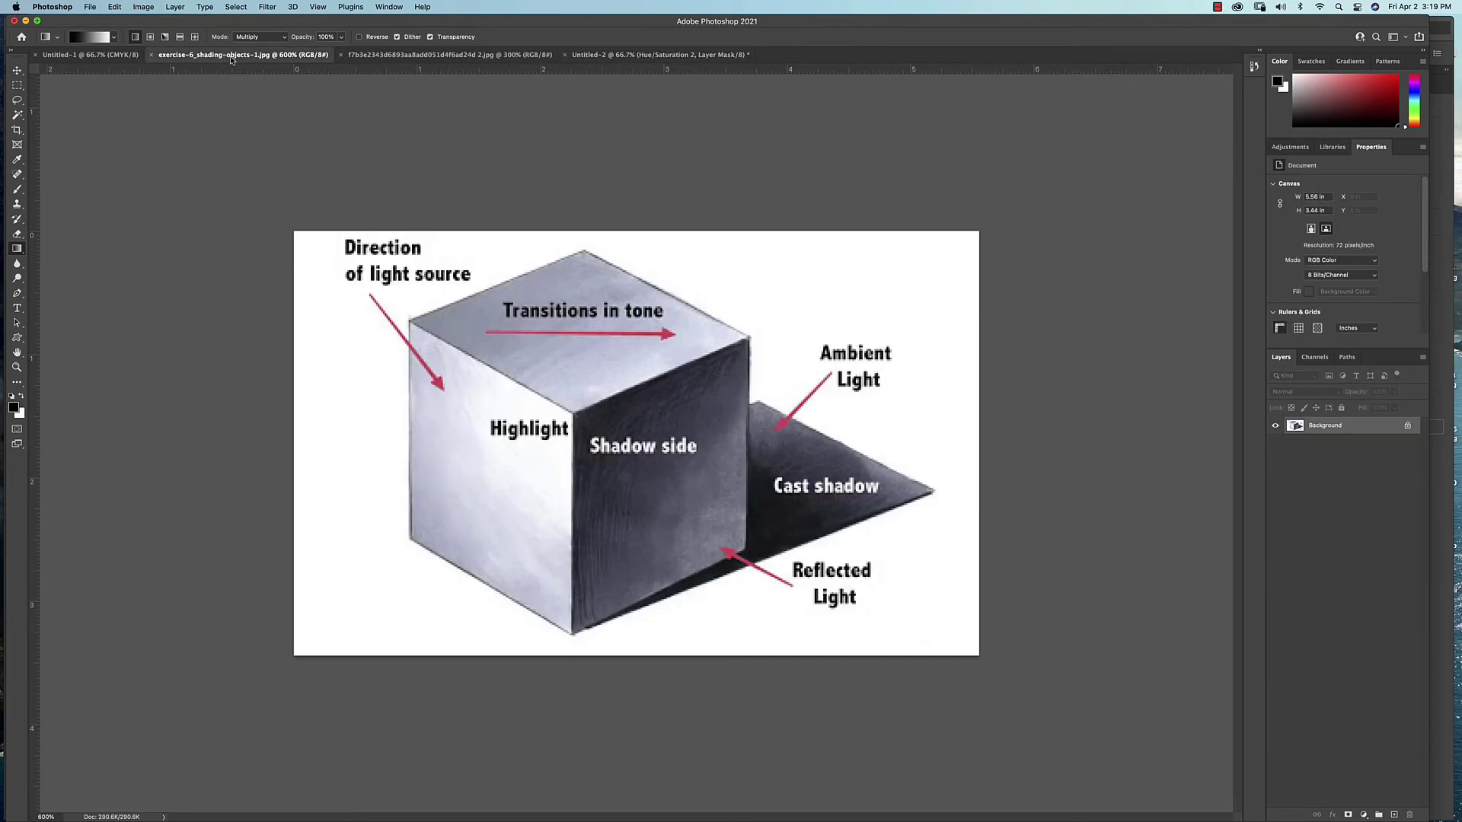
{"action": "left_click", "coordinate": [400, 55]}
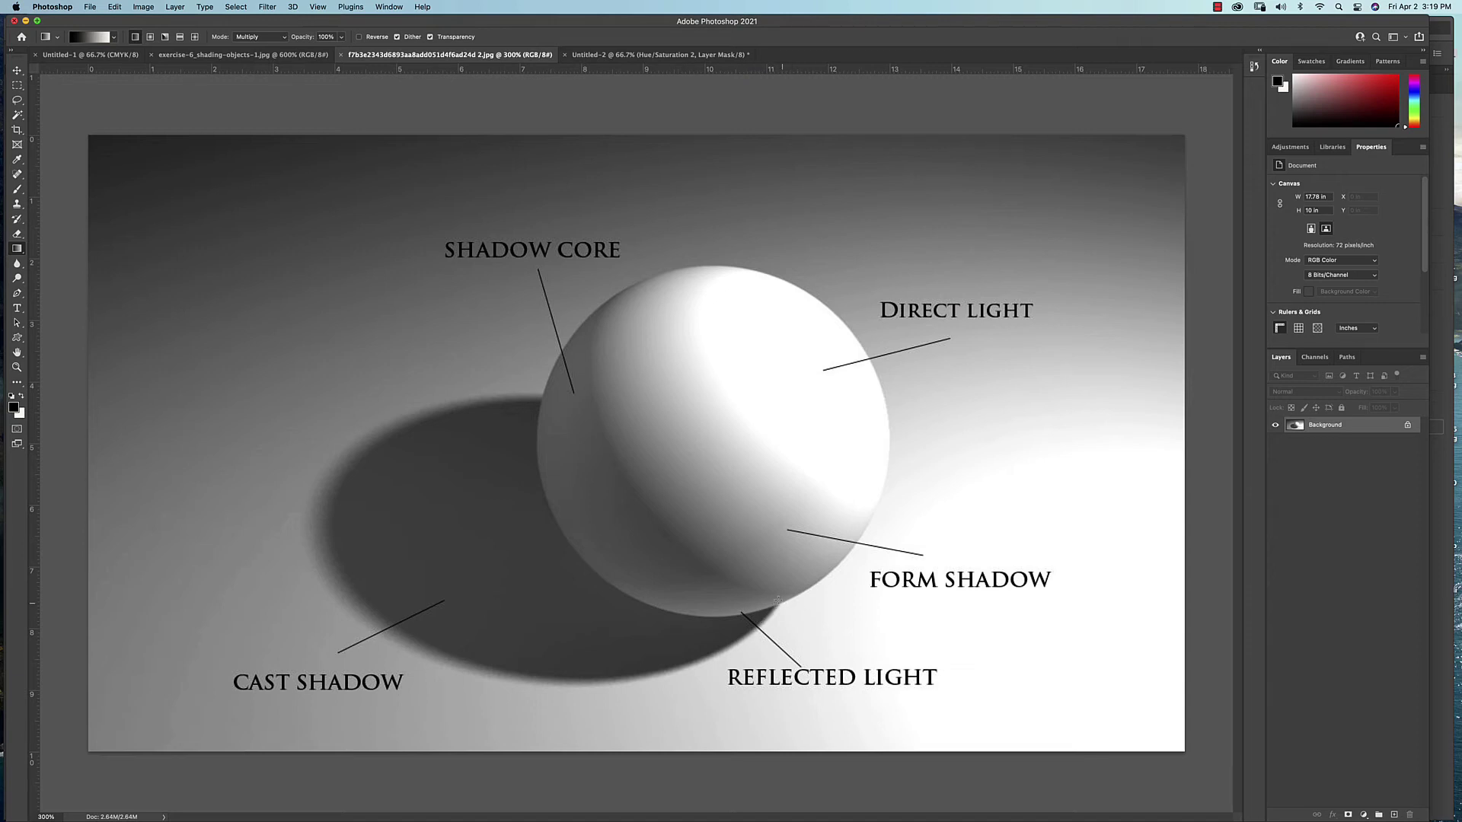
{"action": "left_click", "coordinate": [660, 55]}
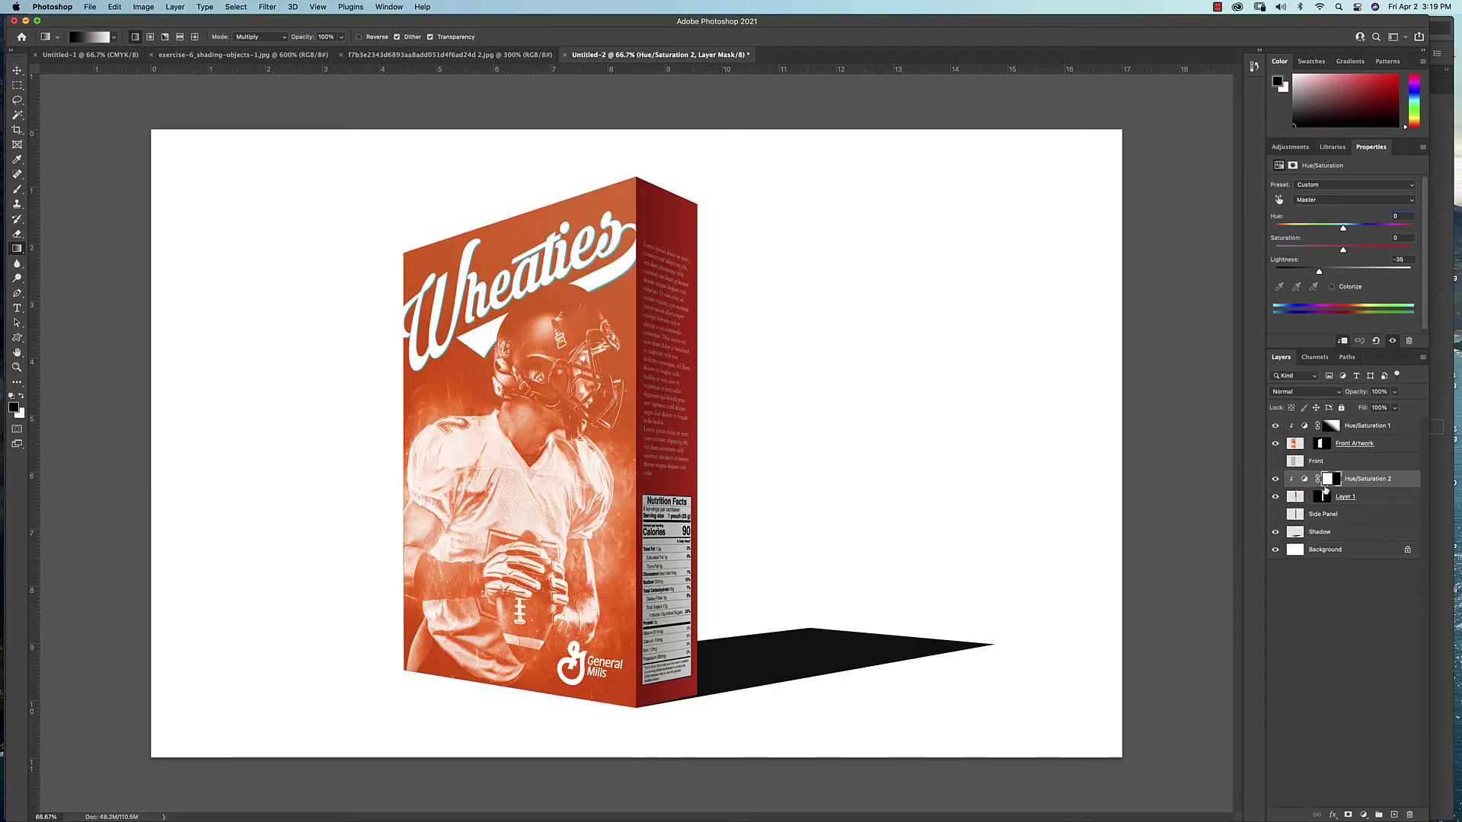
Apply a Gaussian Blur with a 2.0-pixel radius to the whole Shadow layer.
{"action": "left_click", "coordinate": [1301, 537]}
{"action": "key", "text": "super+equal"}
{"action": "key", "text": "super+equal"}
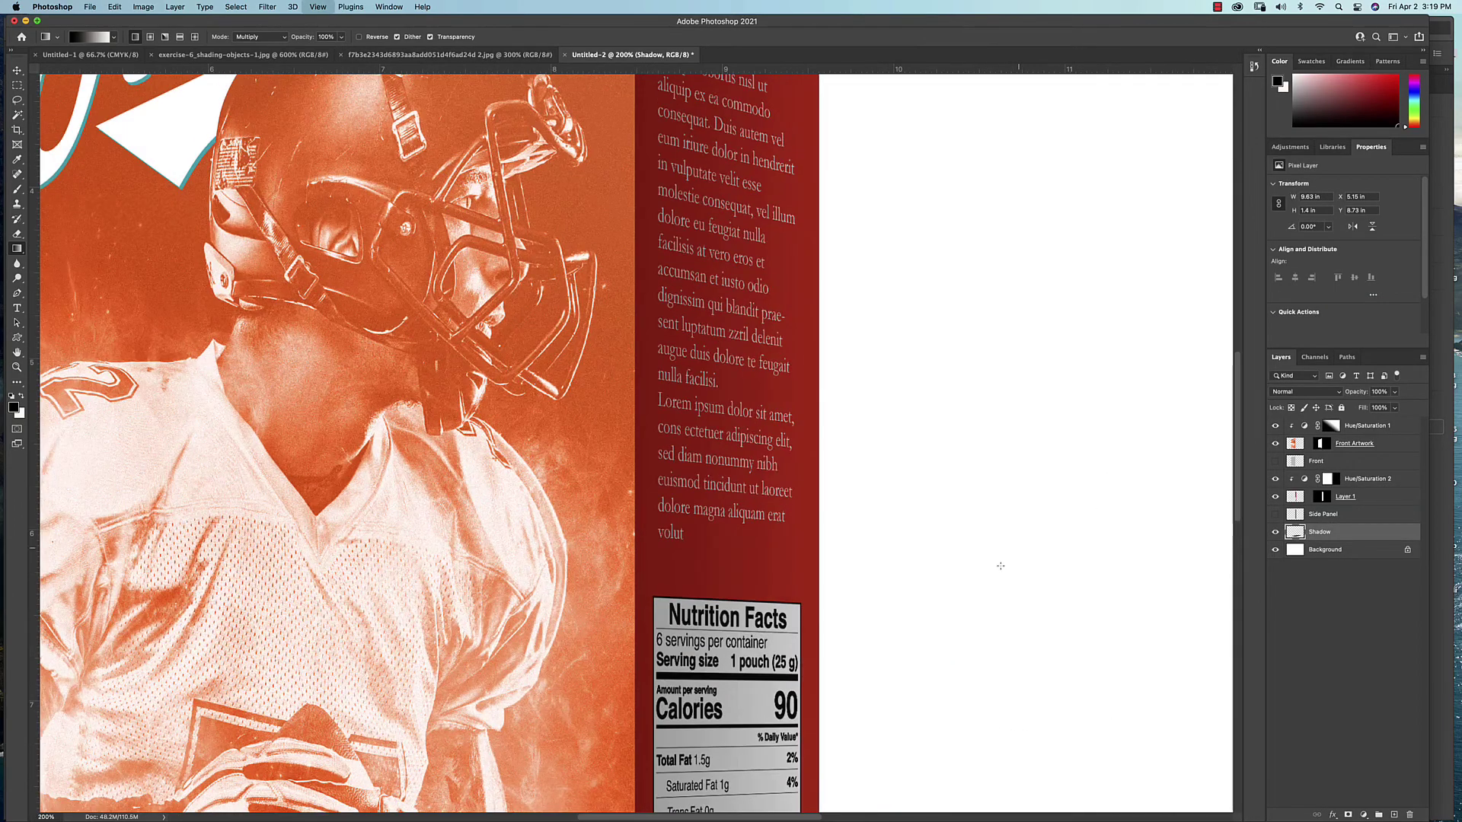
{"action": "scroll", "coordinate": [943, 549], "scroll_direction": "down", "scroll_amount": 10}
{"action": "scroll", "coordinate": [943, 548], "scroll_direction": "right", "scroll_amount": 6}
{"action": "scroll", "coordinate": [774, 399], "scroll_direction": "down", "scroll_amount": 3}
{"action": "scroll", "coordinate": [829, 408], "scroll_direction": "left", "scroll_amount": 3}
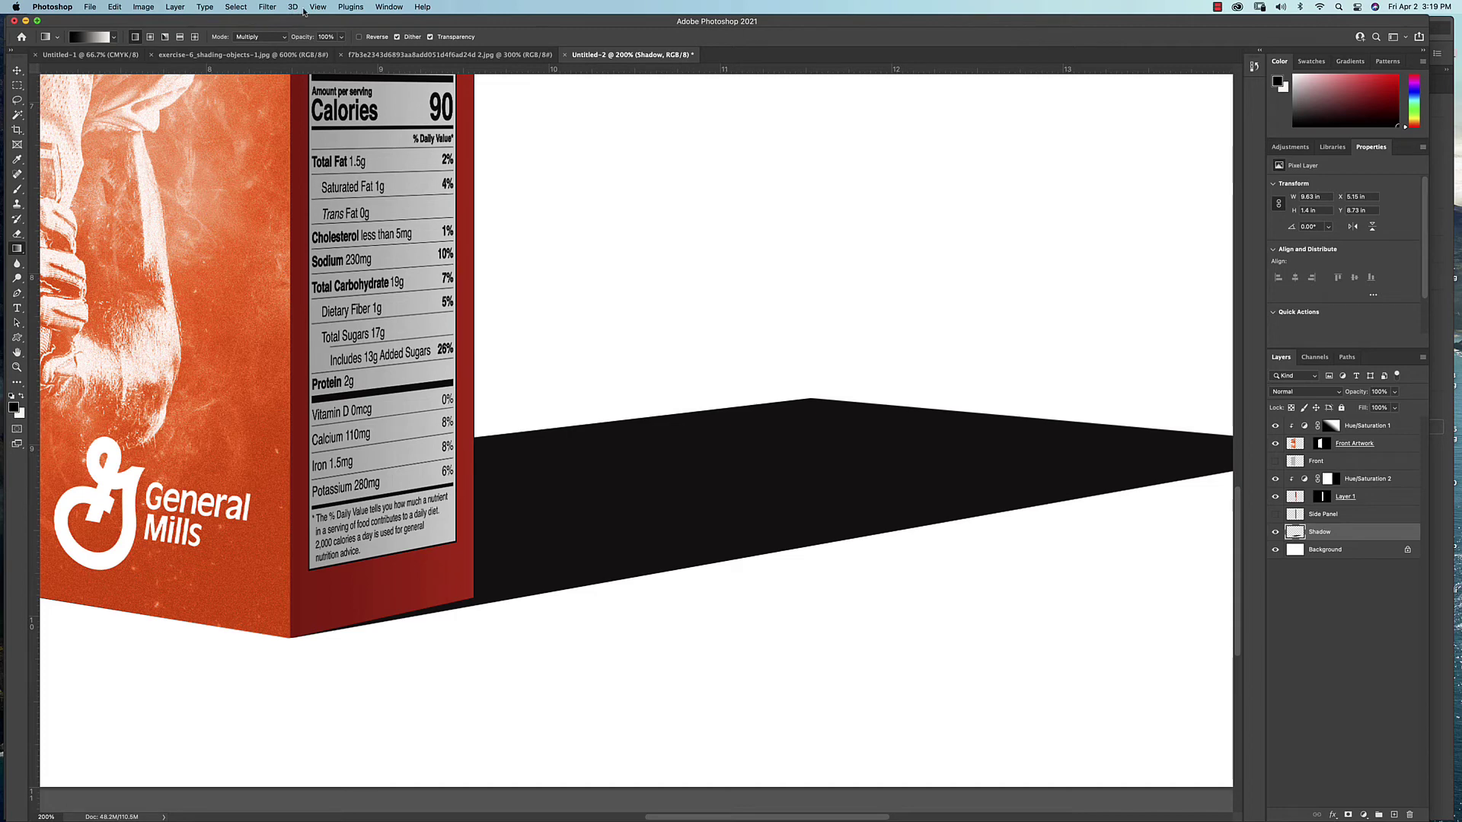
{"action": "left_click", "coordinate": [267, 7]}
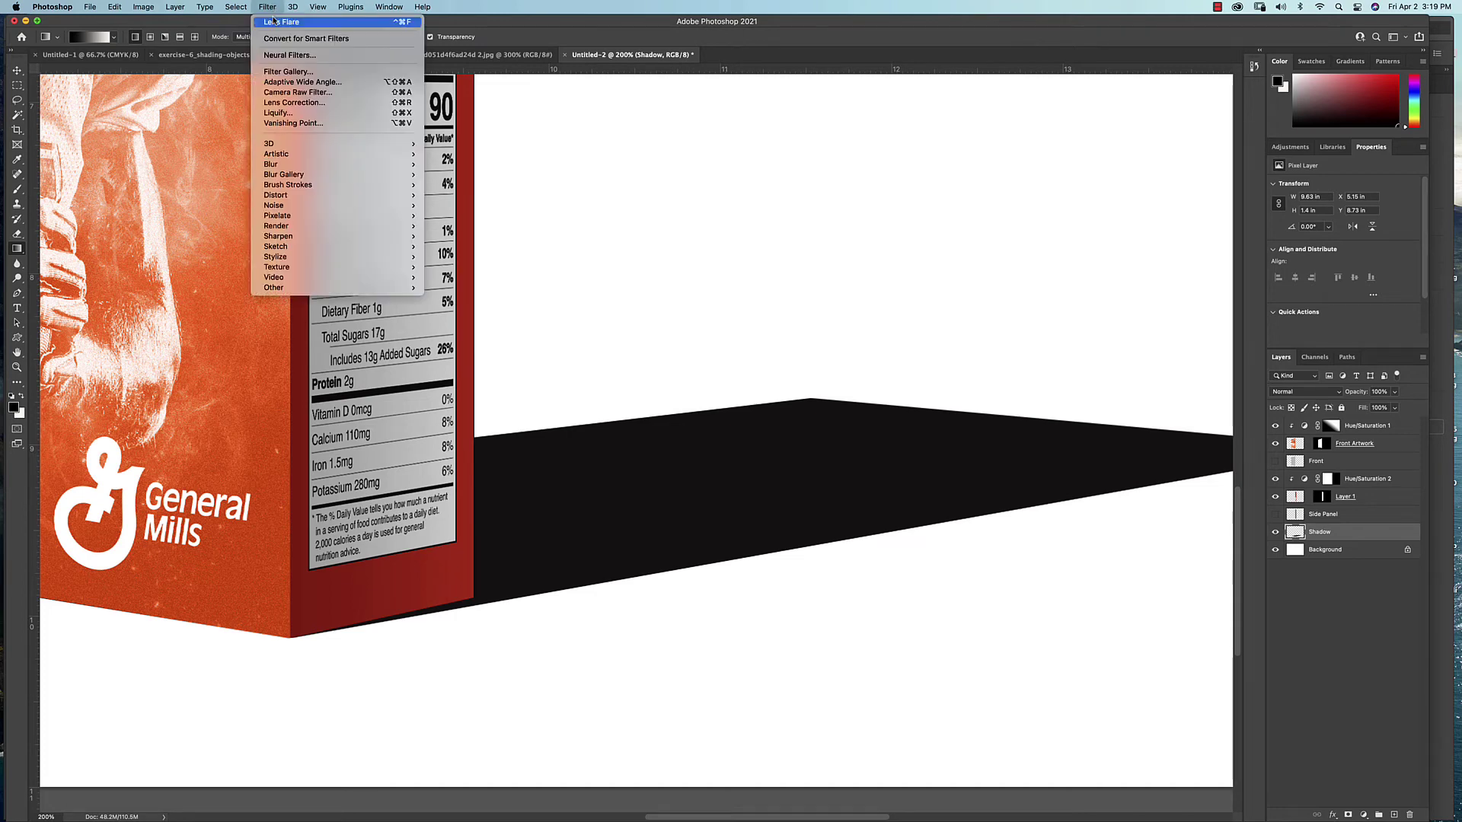
{"action": "mouse_move", "coordinate": [283, 165]}
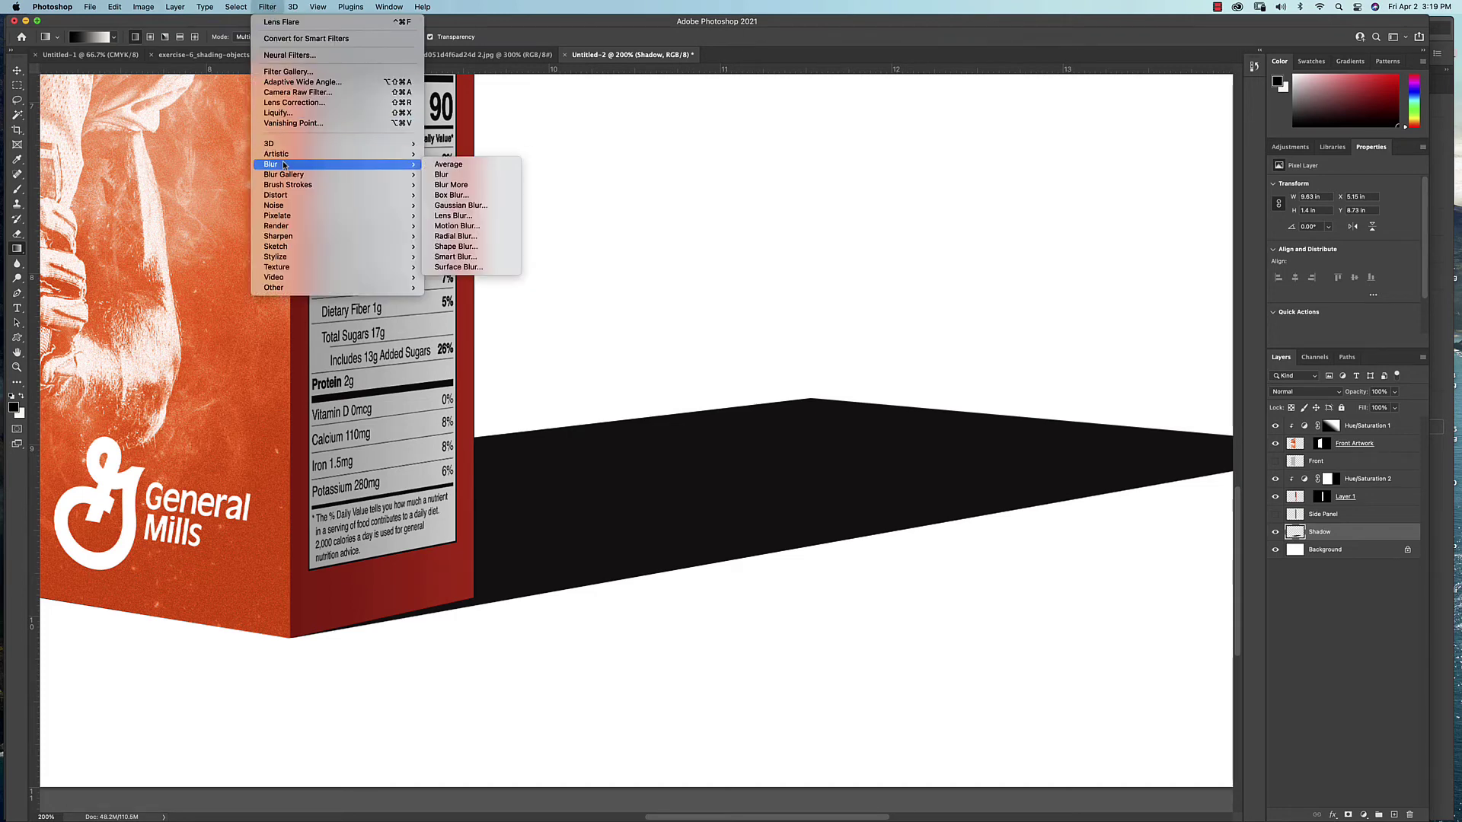
{"action": "left_click", "coordinate": [461, 206]}
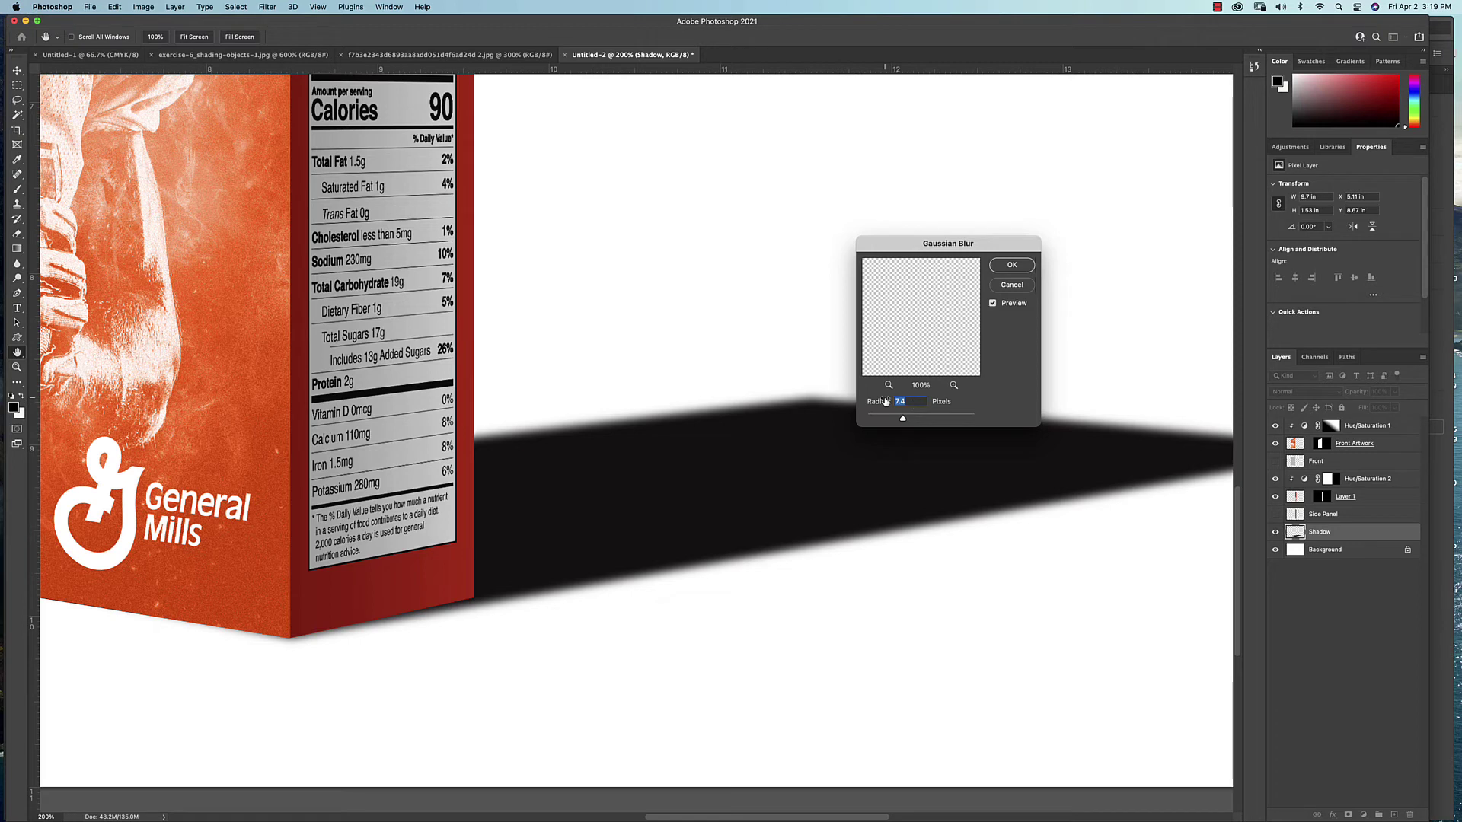
{"action": "left_click_drag", "start_coordinate": [885, 401], "coordinate": [845, 402]}
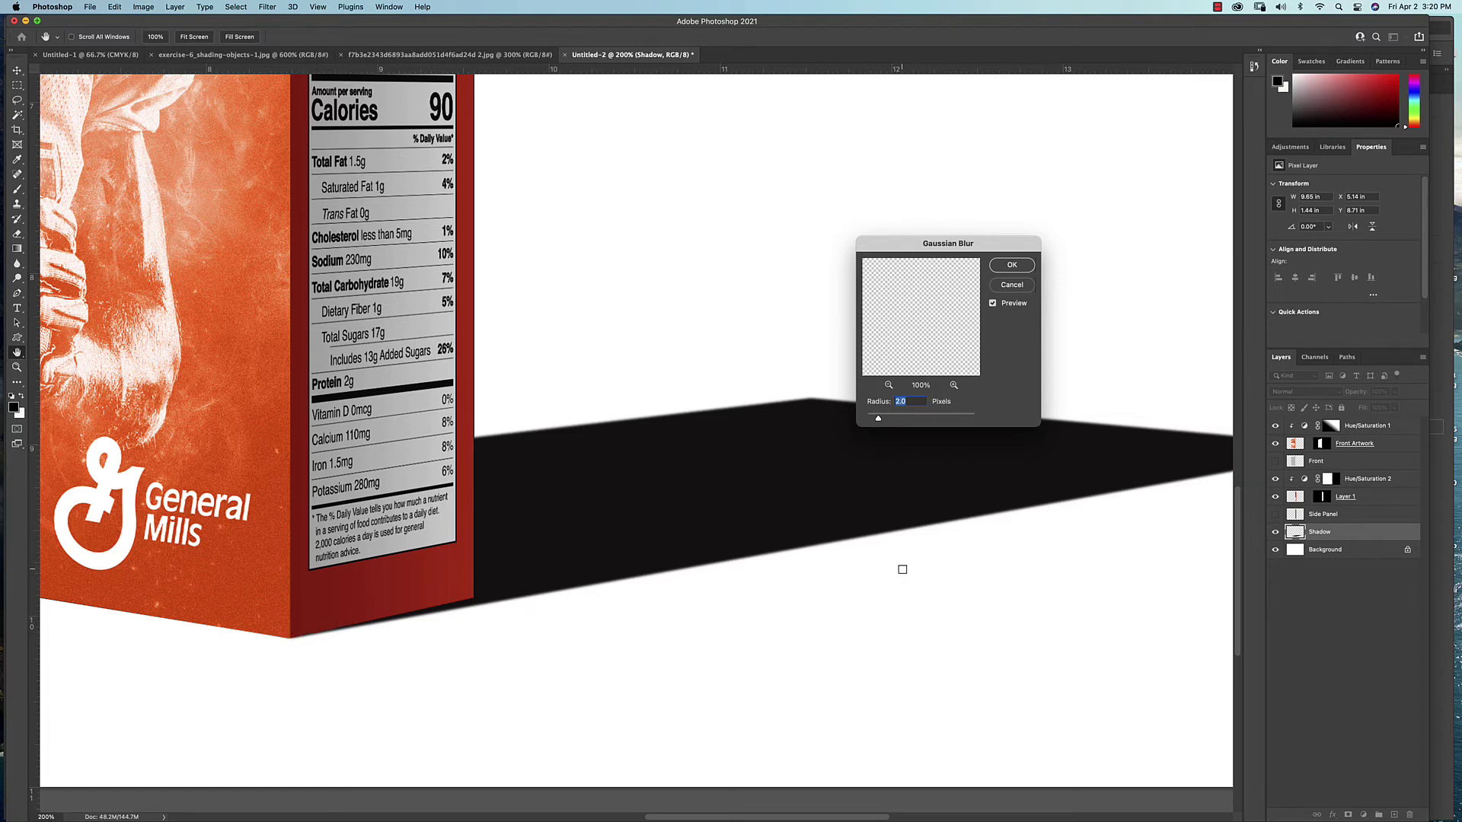
{"action": "left_click", "coordinate": [1012, 265]}
{"action": "key", "text": "g"}
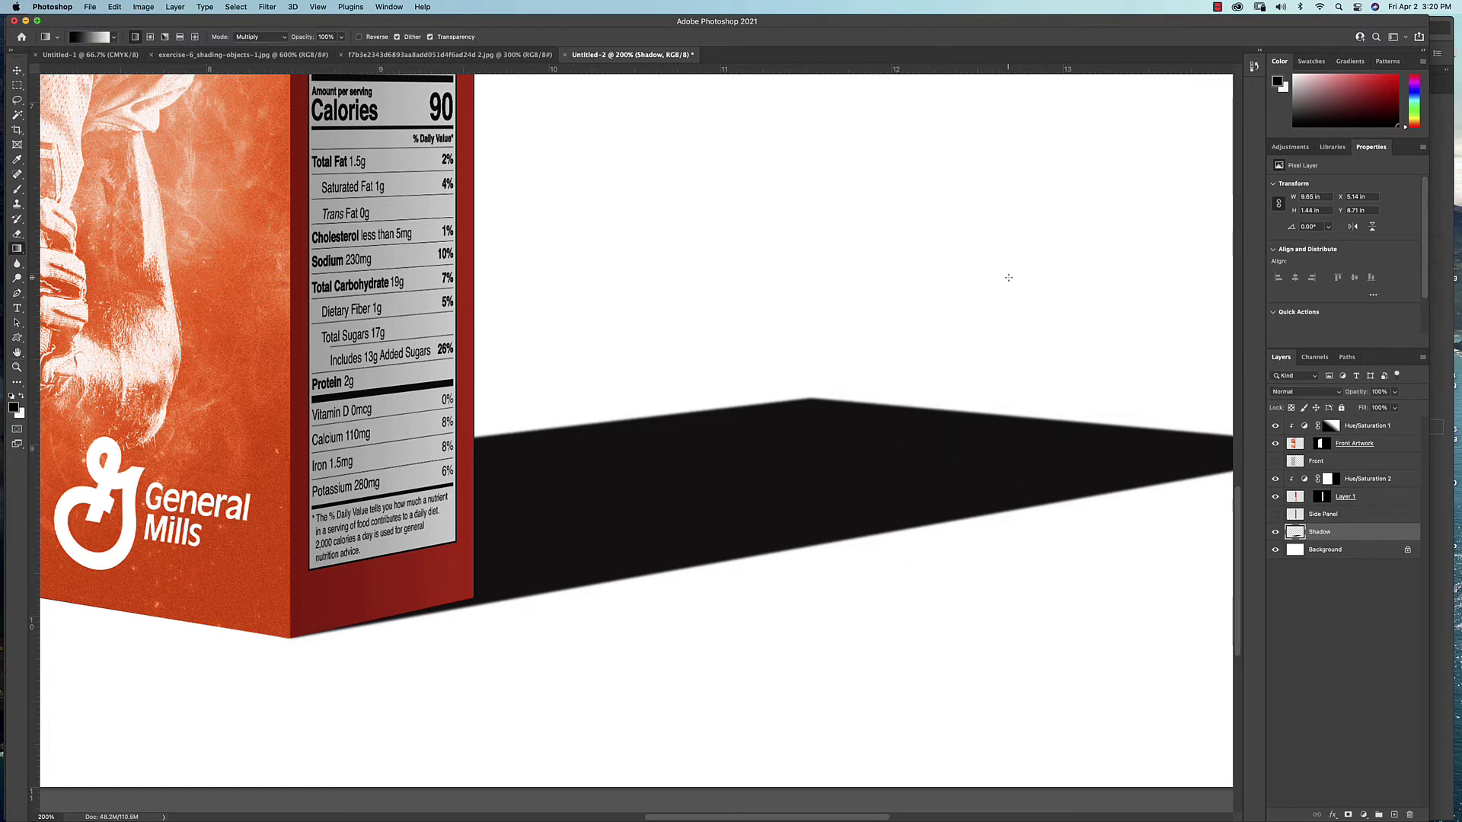
Draw a freehand lasso selection with a 25 px feather around the cast shadow, starting inside the box's front corner.
{"action": "key", "text": "super+minus"}
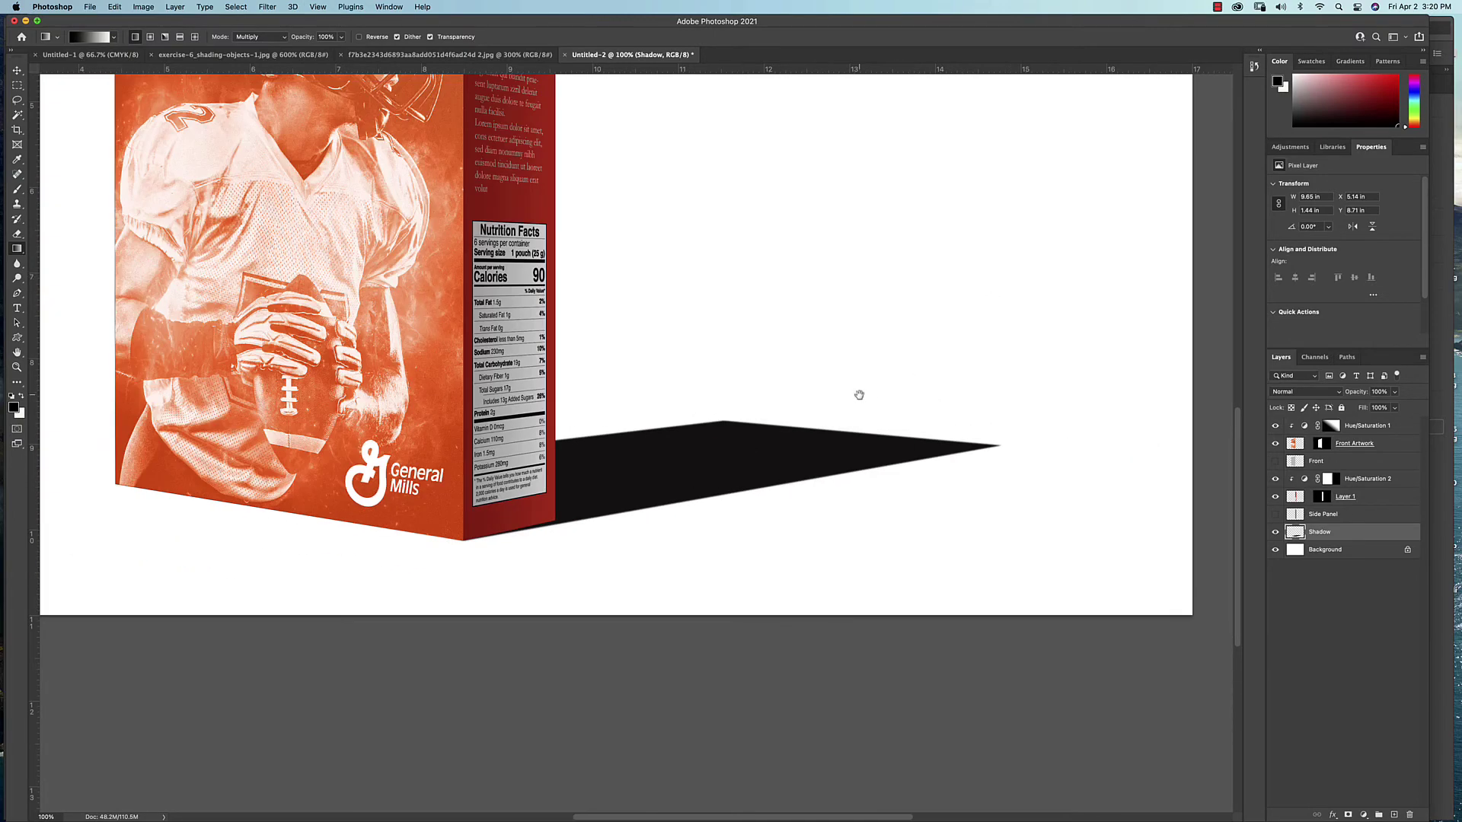
{"action": "key", "text": "super+plus"}
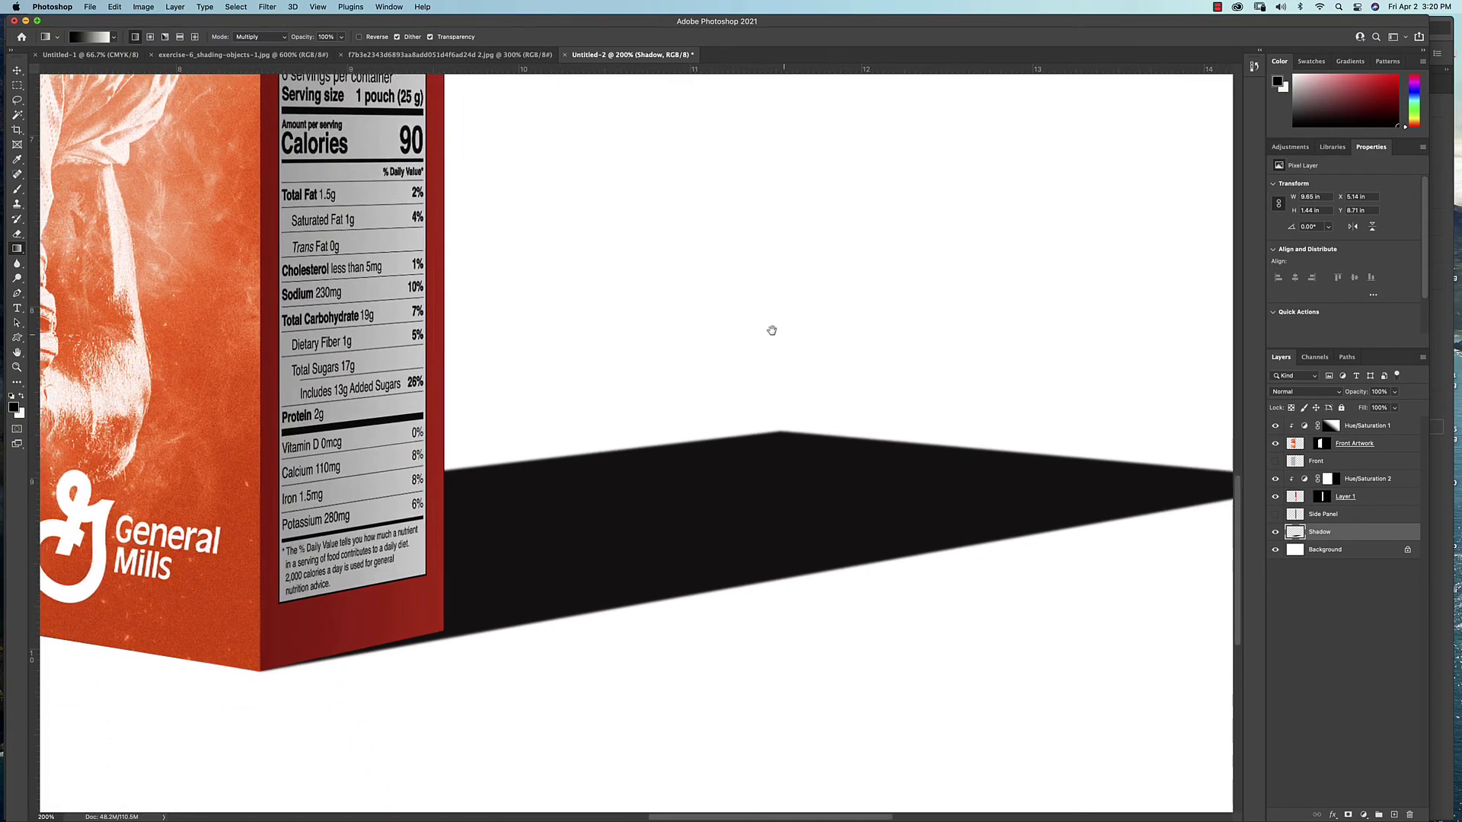
{"action": "scroll", "coordinate": [771, 330], "scroll_direction": "down", "scroll_amount": 2}
{"action": "key", "text": "super+minus"}
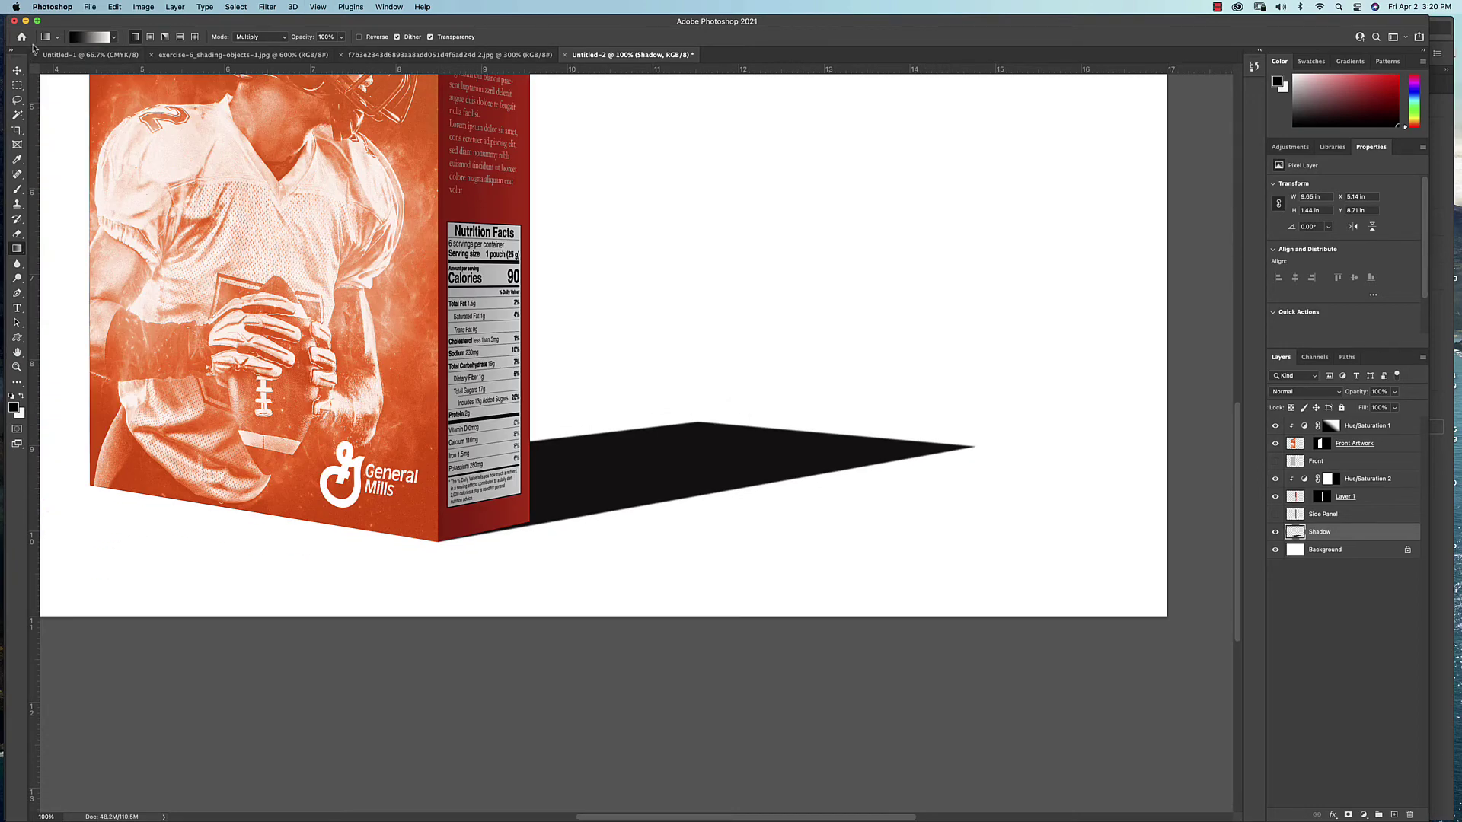
{"action": "mouse_move", "coordinate": [1, 1]}
{"action": "left_click", "coordinate": [183, 132]}
{"action": "left_click", "coordinate": [16, 102]}
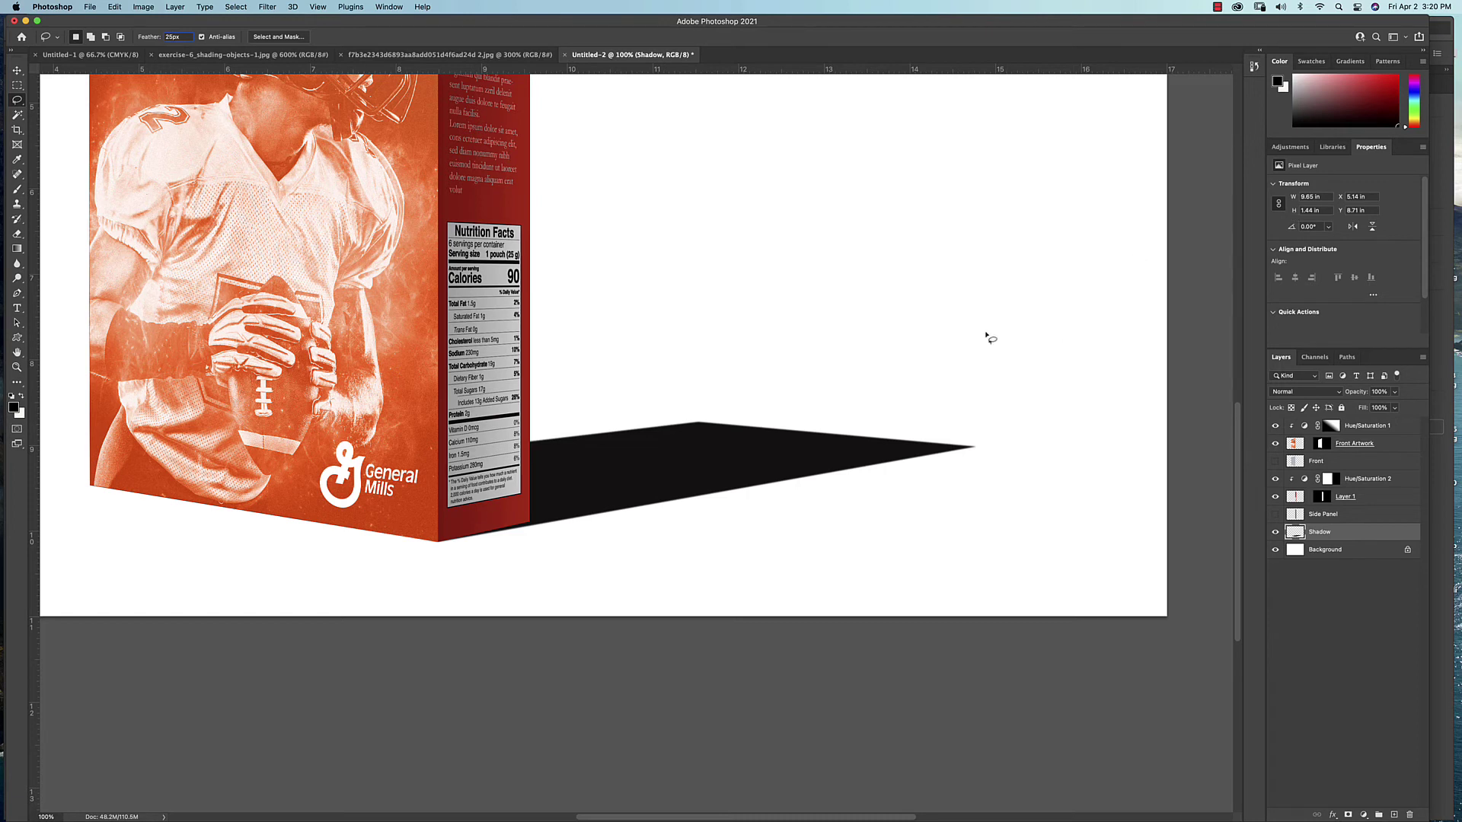
{"action": "mouse_move", "coordinate": [1004, 393]}
{"action": "left_mouse_down"}
{"action": "mouse_move", "coordinate": [676, 368]}
{"action": "mouse_move", "coordinate": [546, 387]}
{"action": "left_mouse_up"}
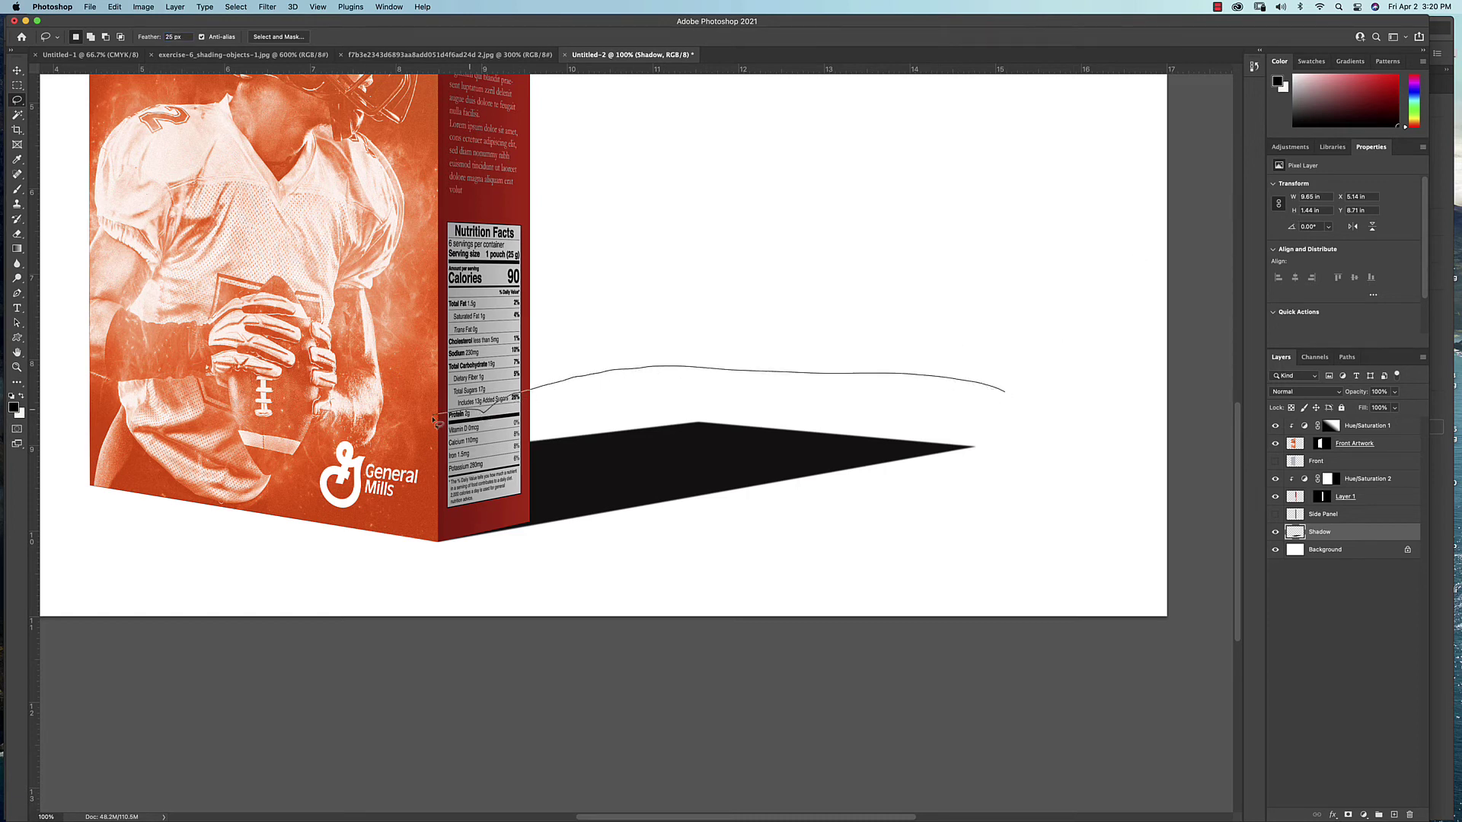
{"action": "left_click_drag", "start_coordinate": [434, 422], "coordinate": [375, 427]}
{"action": "mouse_move", "coordinate": [466, 531]}
{"action": "left_mouse_down"}
{"action": "mouse_move", "coordinate": [813, 544]}
{"action": "mouse_move", "coordinate": [956, 519]}
{"action": "mouse_move", "coordinate": [1025, 462]}
{"action": "mouse_move", "coordinate": [1010, 394]}
{"action": "left_mouse_up"}
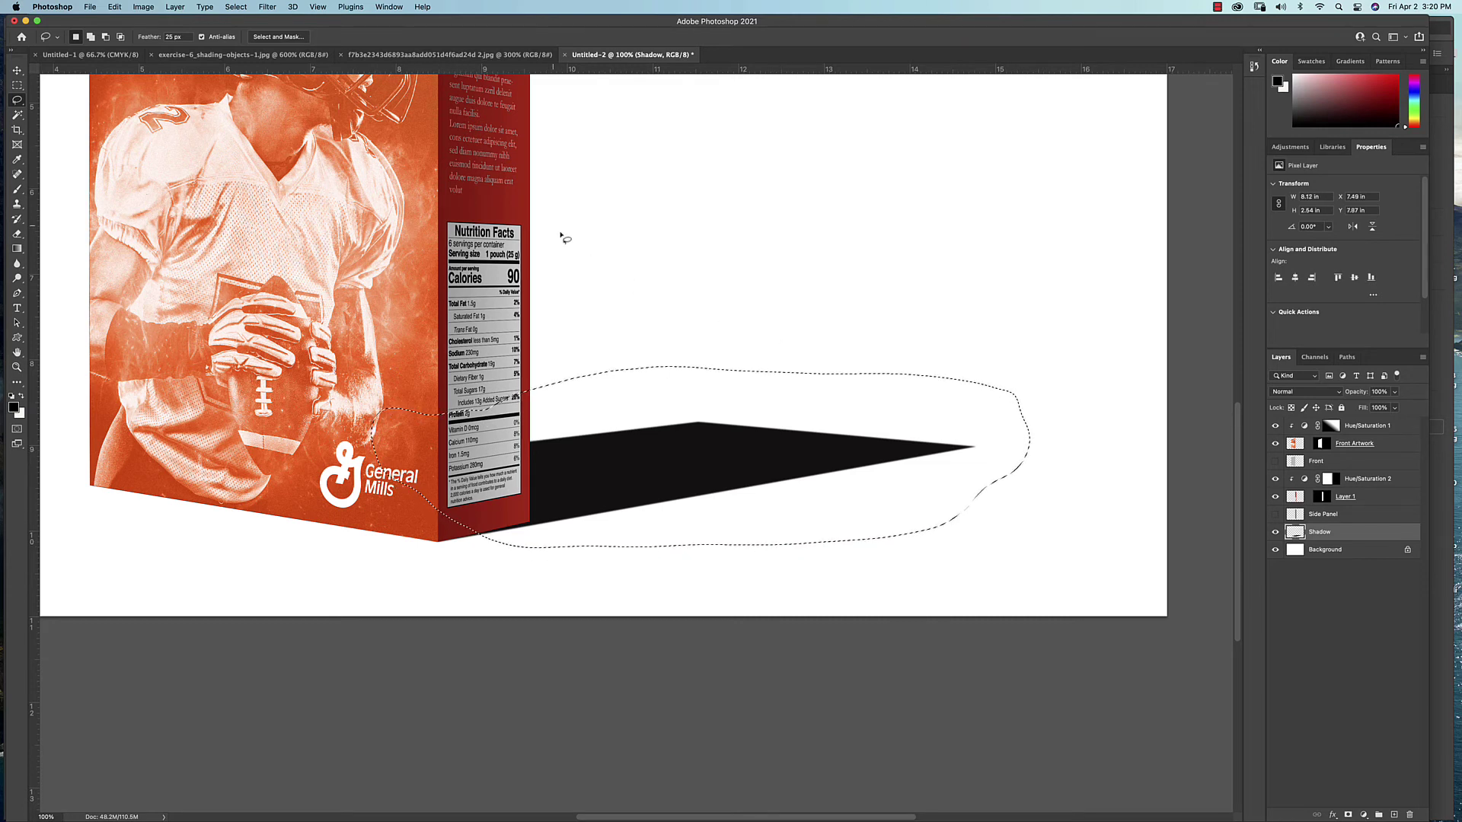
Apply a Gaussian Blur with a 4.9-pixel radius to the selected part of the Shadow layer.
{"action": "left_click", "coordinate": [267, 7]}
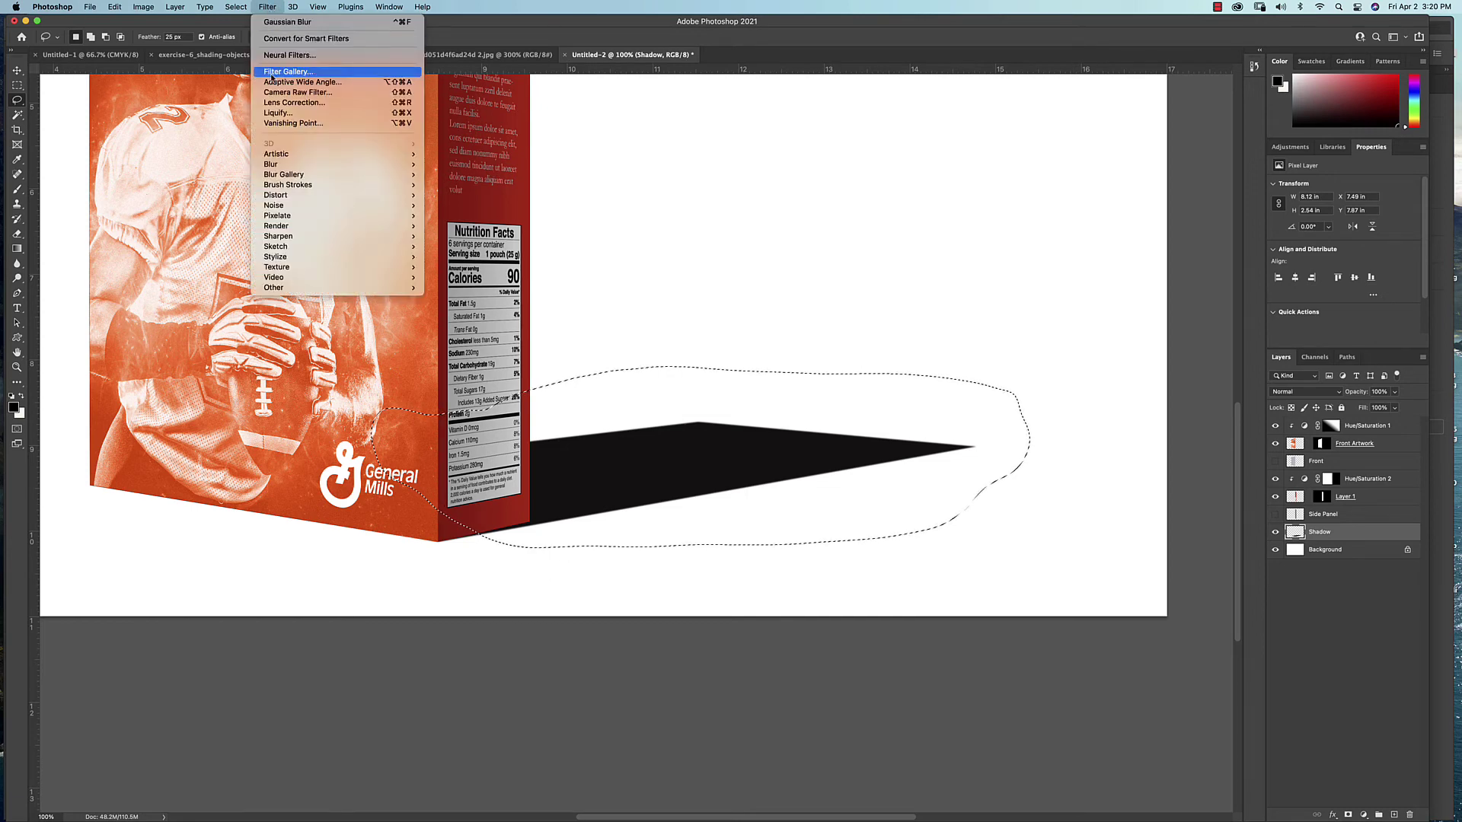
{"action": "mouse_move", "coordinate": [279, 165]}
{"action": "left_click", "coordinate": [461, 205]}
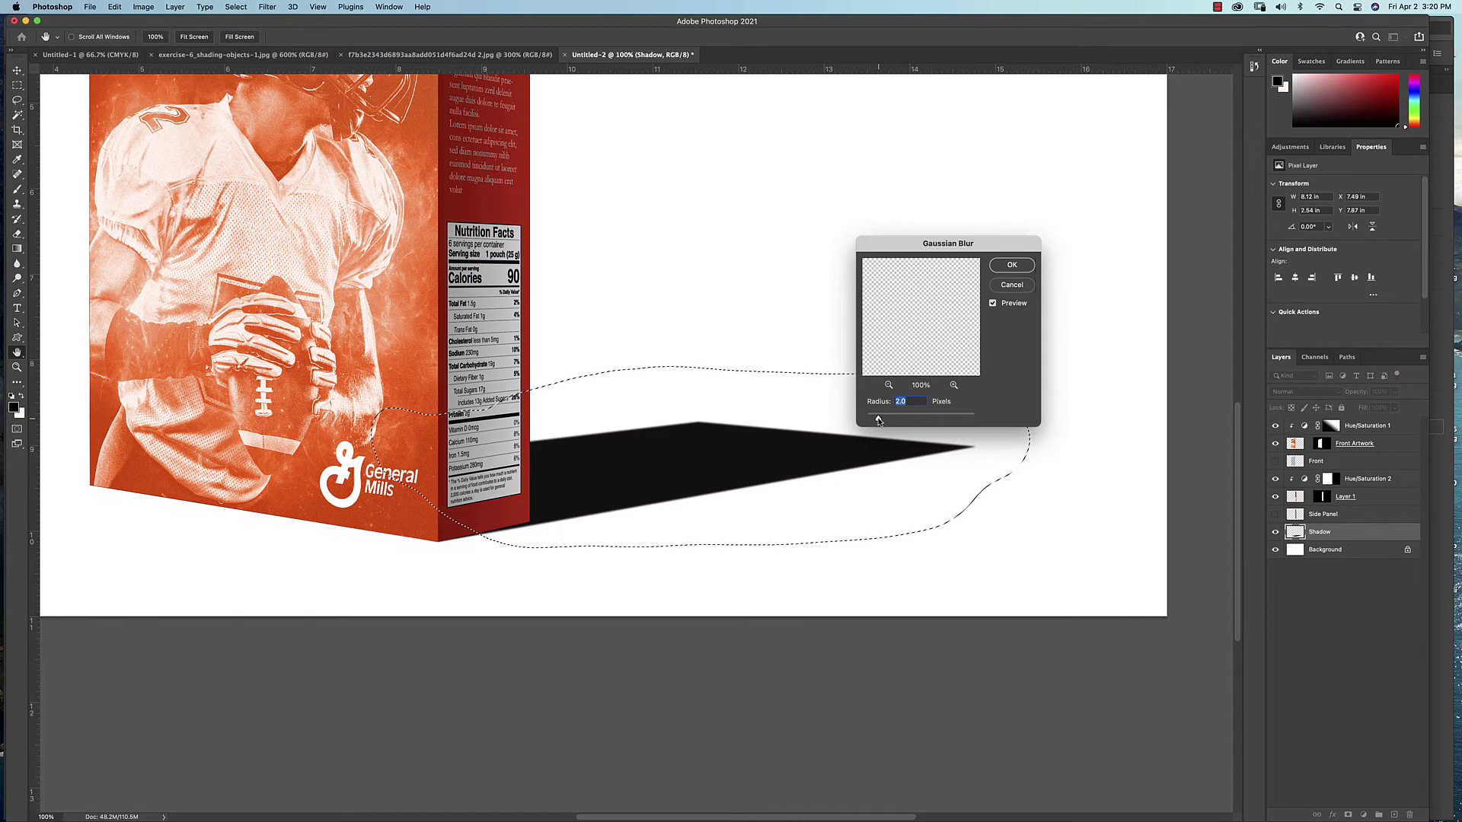
{"action": "left_click_drag", "start_coordinate": [878, 418], "coordinate": [891, 421]}
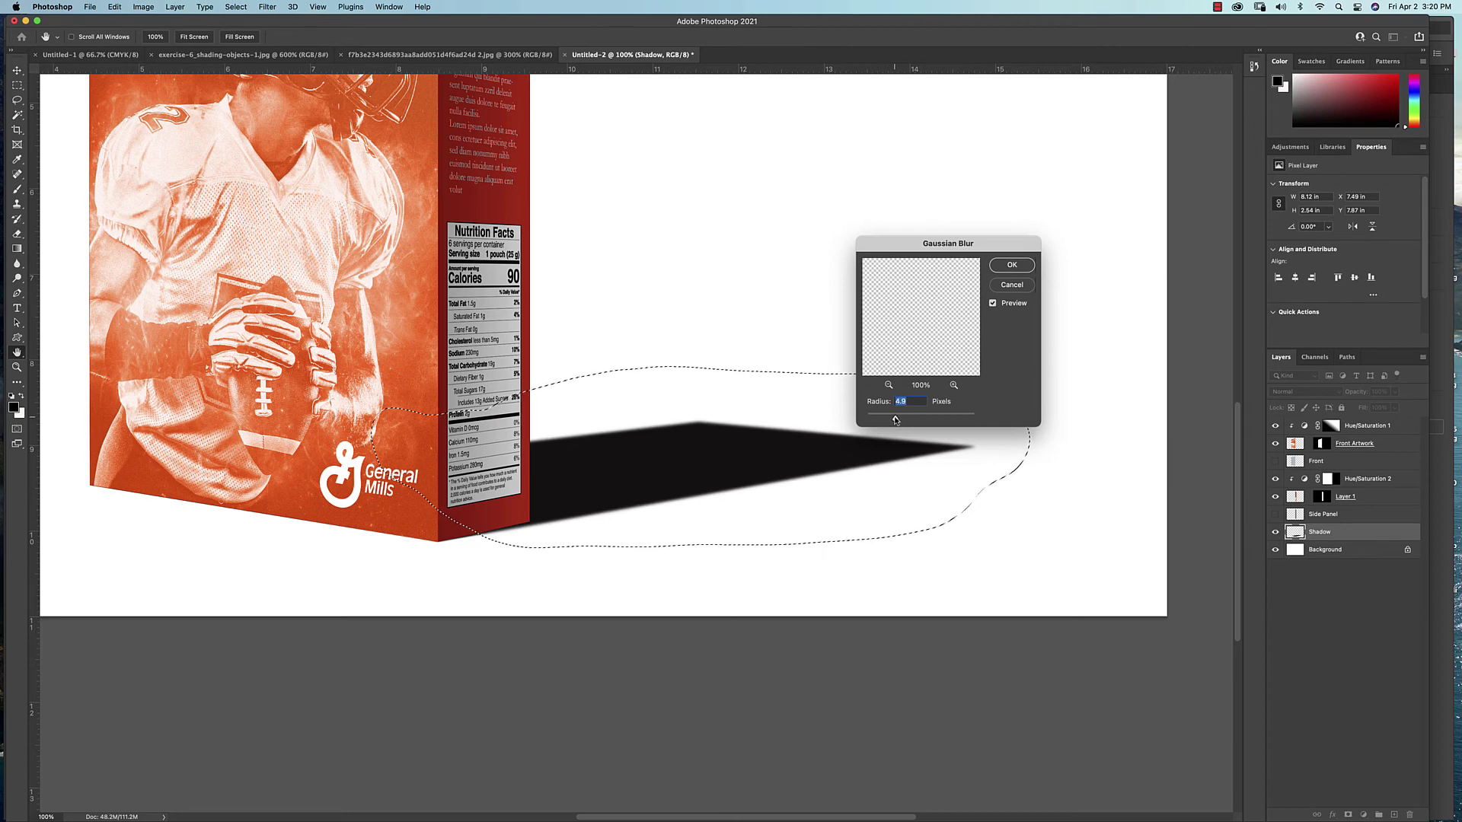
{"action": "scroll", "coordinate": [569, 464], "scroll_direction": "up", "scroll_amount": 3}
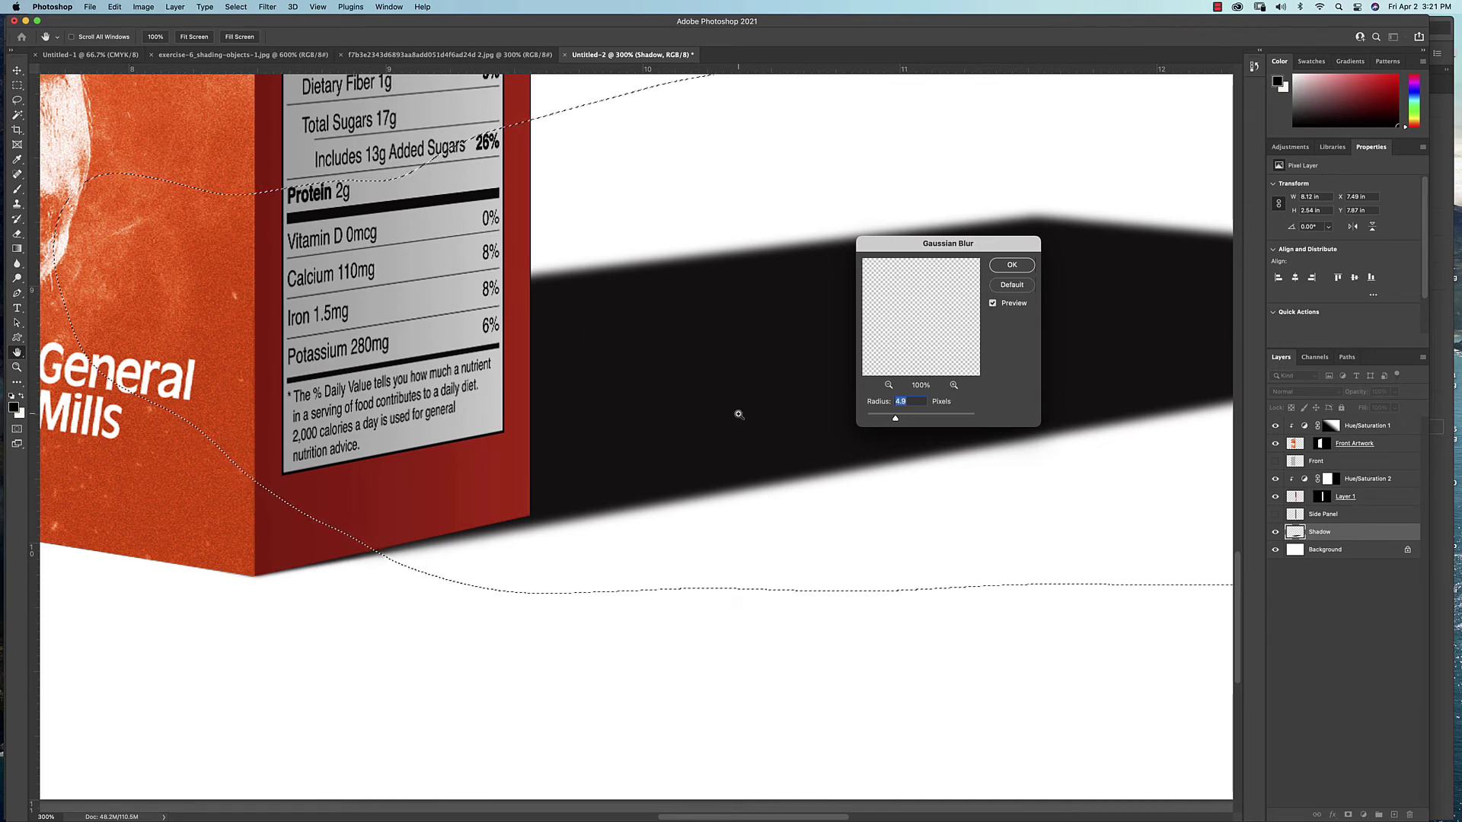
{"action": "key", "text": "super+minus"}
{"action": "key", "text": "super+minus"}
{"action": "left_click_drag", "start_coordinate": [742, 350], "coordinate": [650, 391]}
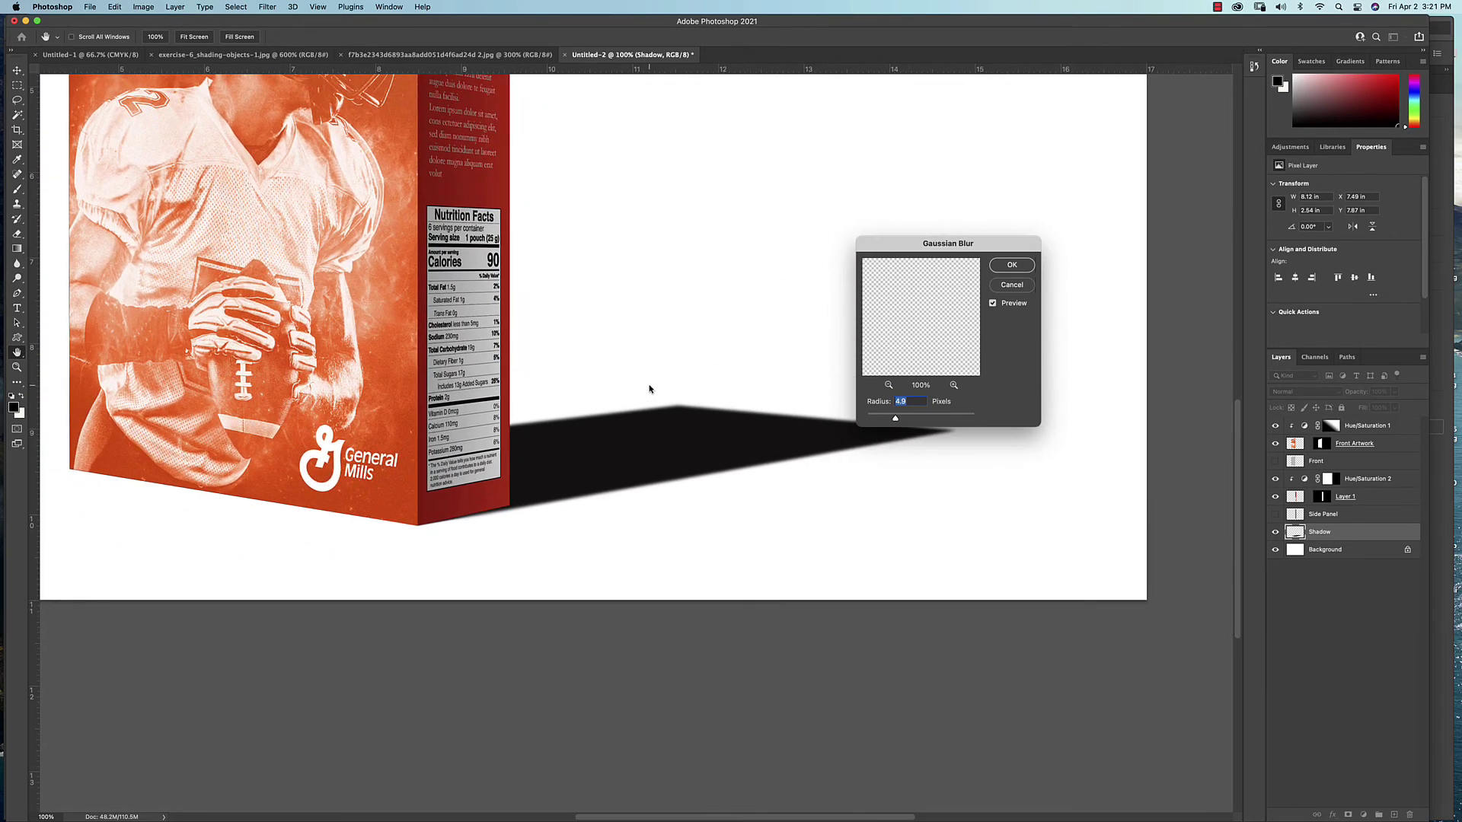
{"action": "left_click", "coordinate": [1018, 267]}
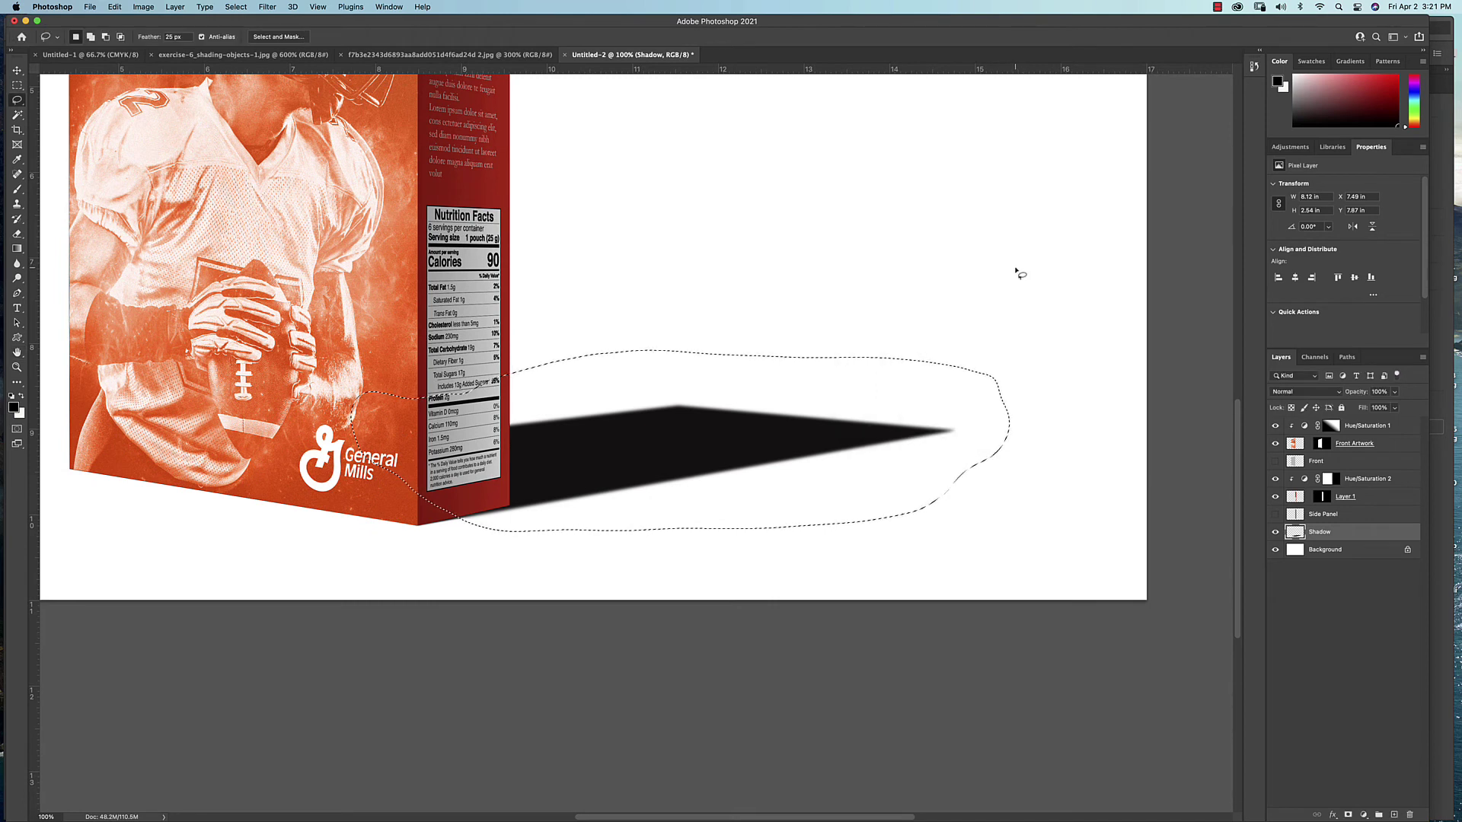
Lasso the shadow from the side panel's outer edge outward and apply a 7.0-pixel Gaussian Blur to it.
{"action": "mouse_move", "coordinate": [1008, 355]}
{"action": "left_mouse_down"}
{"action": "mouse_move", "coordinate": [702, 332]}
{"action": "mouse_move", "coordinate": [556, 336]}
{"action": "mouse_move", "coordinate": [503, 356]}
{"action": "left_mouse_up"}
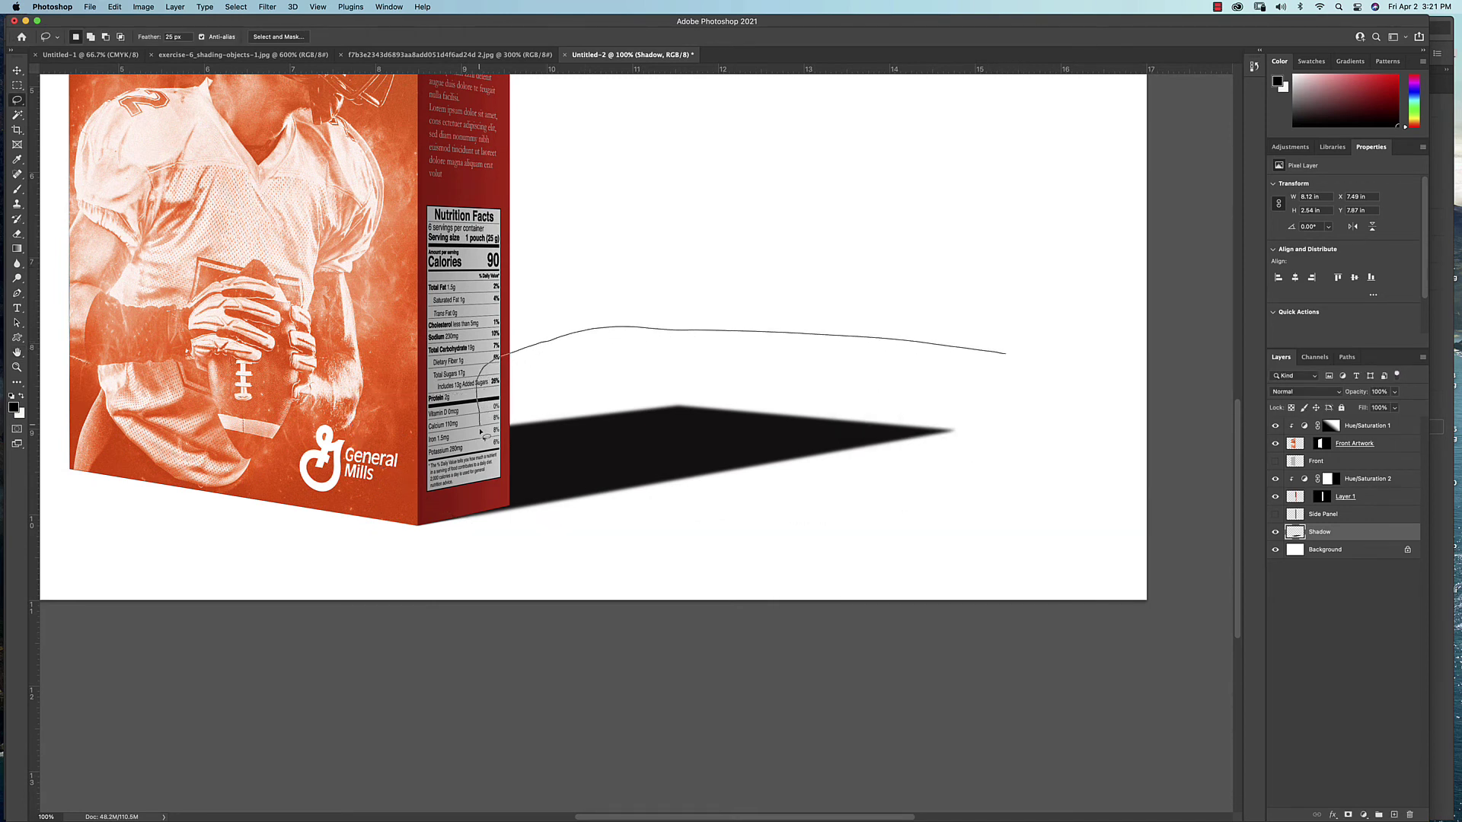
{"action": "mouse_move", "coordinate": [523, 513]}
{"action": "left_mouse_down"}
{"action": "mouse_move", "coordinate": [562, 535]}
{"action": "mouse_move", "coordinate": [695, 532]}
{"action": "mouse_move", "coordinate": [974, 466]}
{"action": "mouse_move", "coordinate": [1011, 392]}
{"action": "mouse_move", "coordinate": [988, 351]}
{"action": "left_mouse_up"}
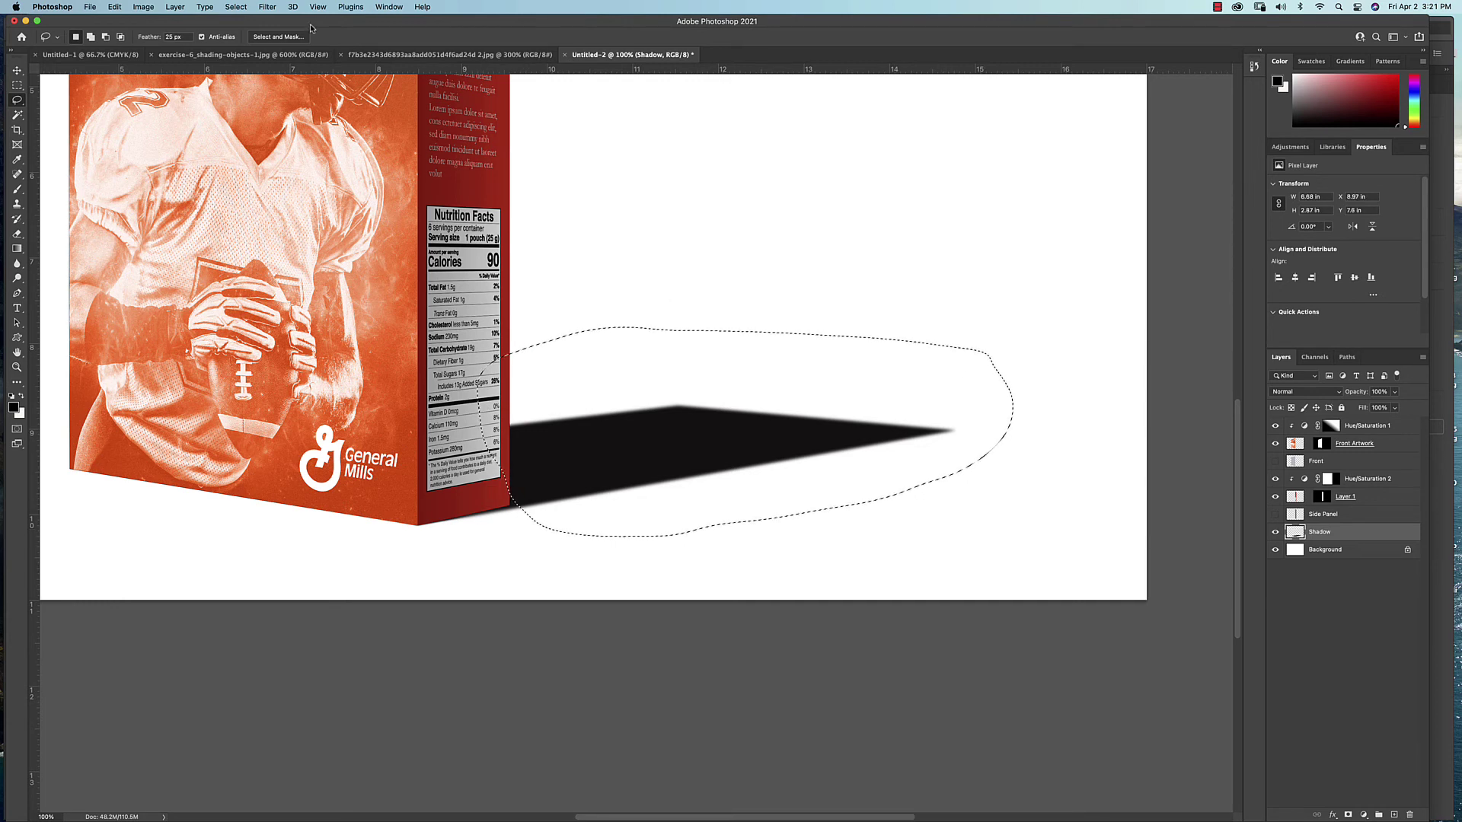
{"action": "left_click", "coordinate": [273, 7]}
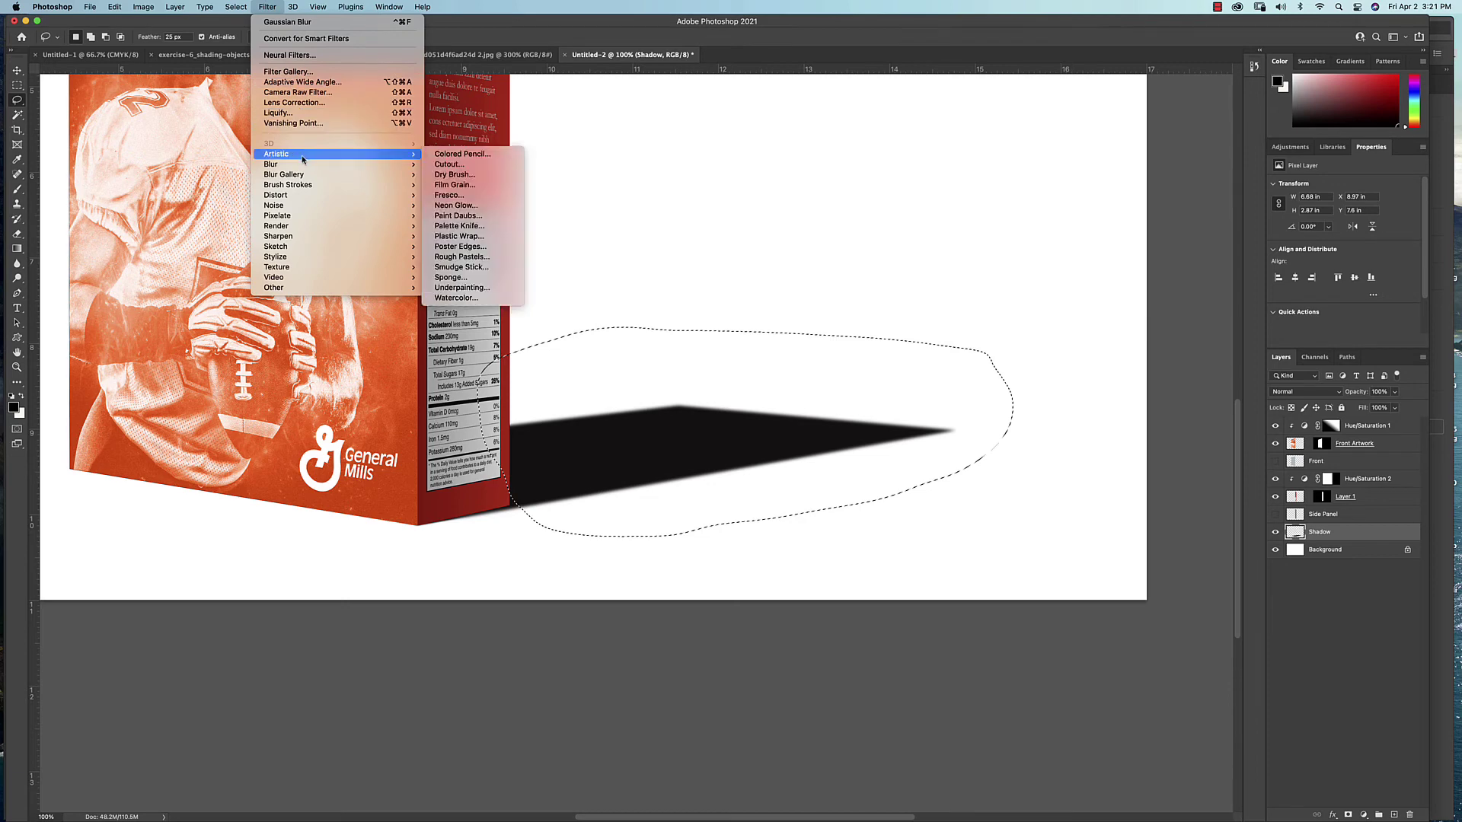
{"action": "mouse_move", "coordinate": [320, 164]}
{"action": "left_click", "coordinate": [460, 205]}
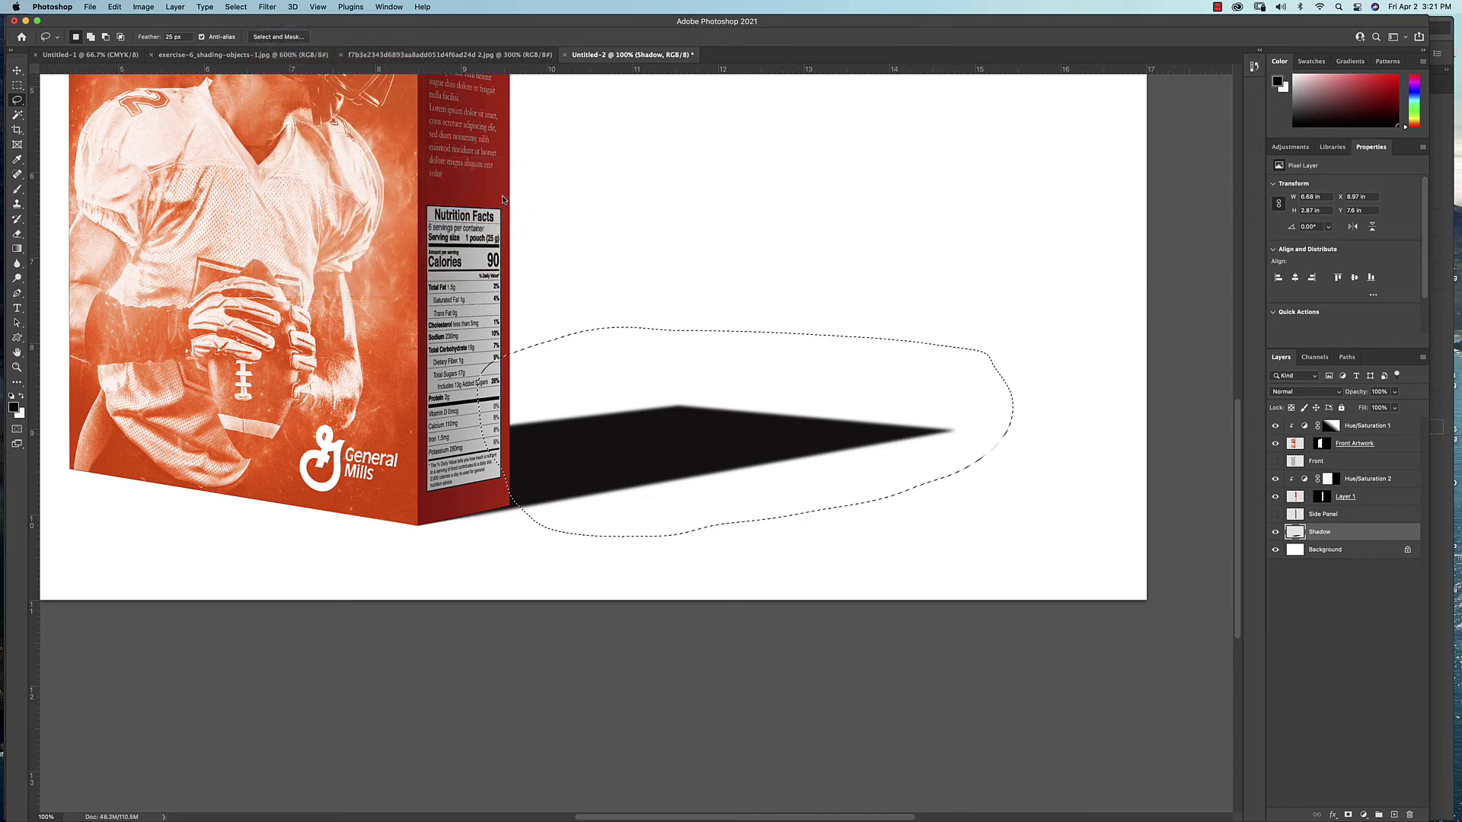
{"action": "left_click_drag", "start_coordinate": [895, 419], "coordinate": [901, 418]}
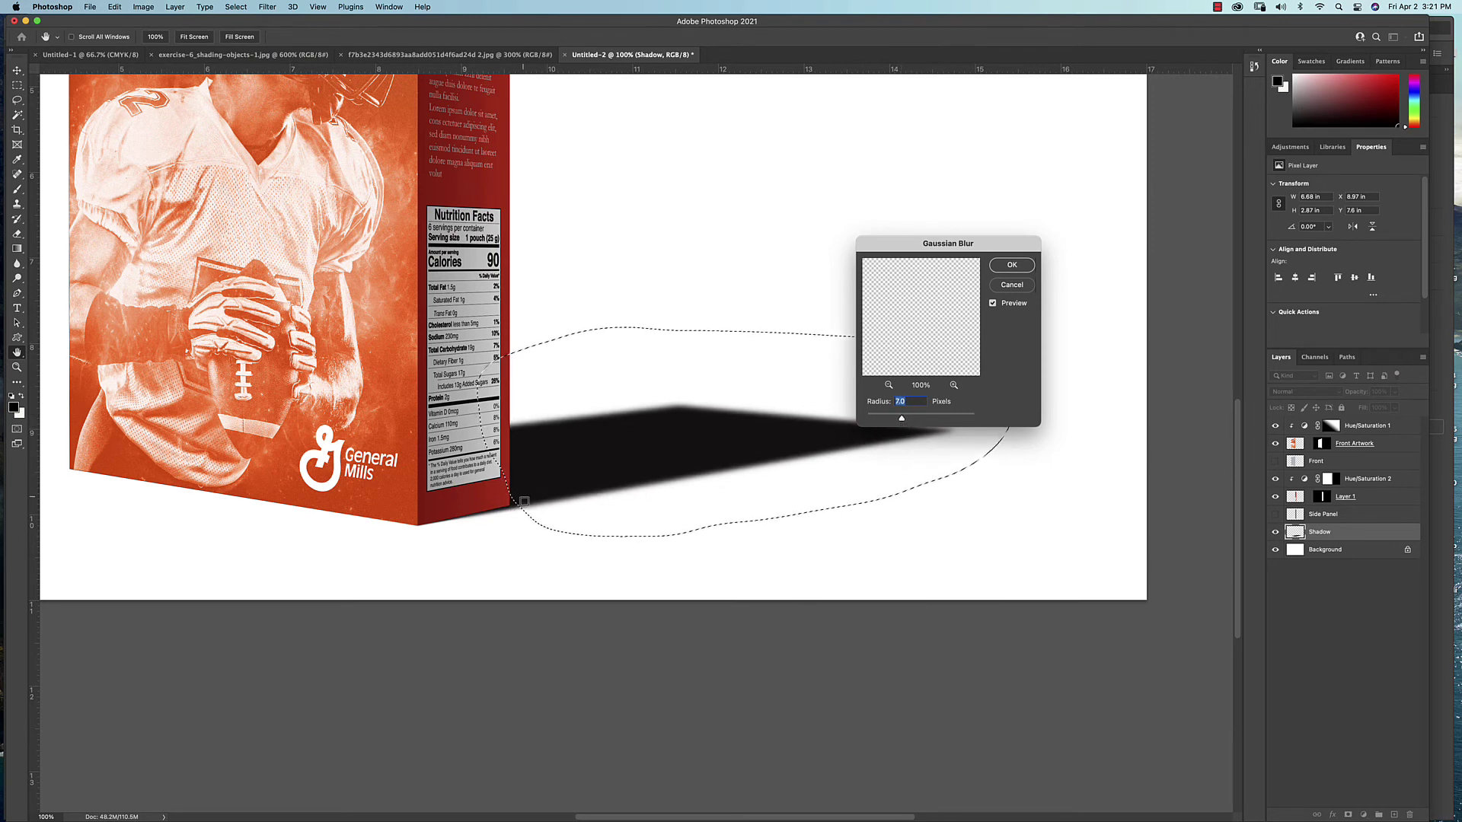
{"action": "left_click", "coordinate": [1012, 265]}
Lasso the outer half of the cast shadow and apply a Gaussian Blur of about 9.9 pixels.
{"action": "mouse_move", "coordinate": [1041, 373]}
{"action": "left_mouse_down"}
{"action": "mouse_move", "coordinate": [980, 359]}
{"action": "mouse_move", "coordinate": [732, 338]}
{"action": "mouse_move", "coordinate": [591, 386]}
{"action": "mouse_move", "coordinate": [613, 461]}
{"action": "mouse_move", "coordinate": [727, 493]}
{"action": "mouse_move", "coordinate": [848, 498]}
{"action": "mouse_move", "coordinate": [1022, 463]}
{"action": "mouse_move", "coordinate": [1039, 373]}
{"action": "left_mouse_up"}
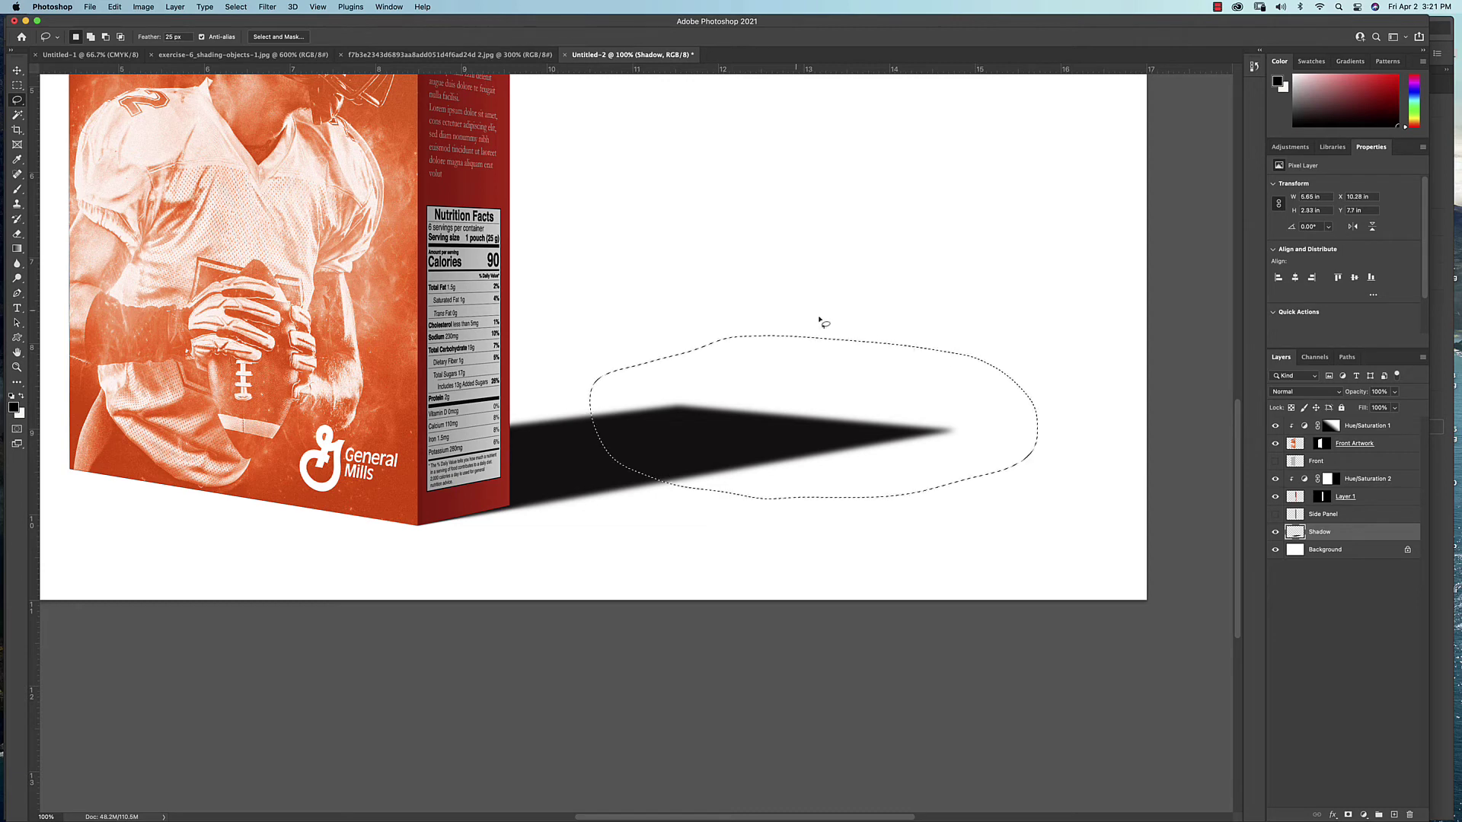
{"action": "left_click", "coordinate": [263, 7]}
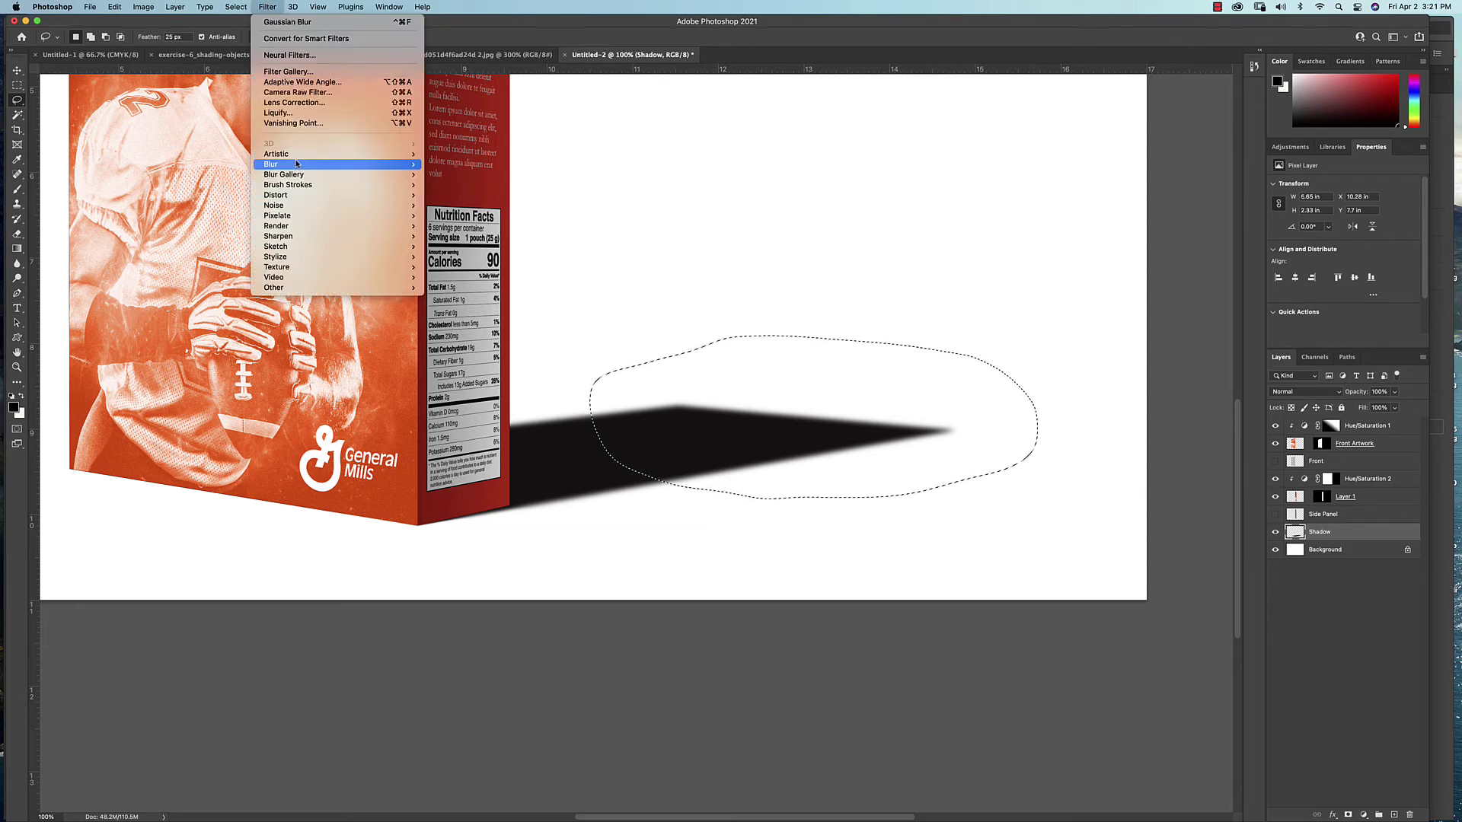
{"action": "mouse_move", "coordinate": [355, 173]}
{"action": "left_click", "coordinate": [461, 205]}
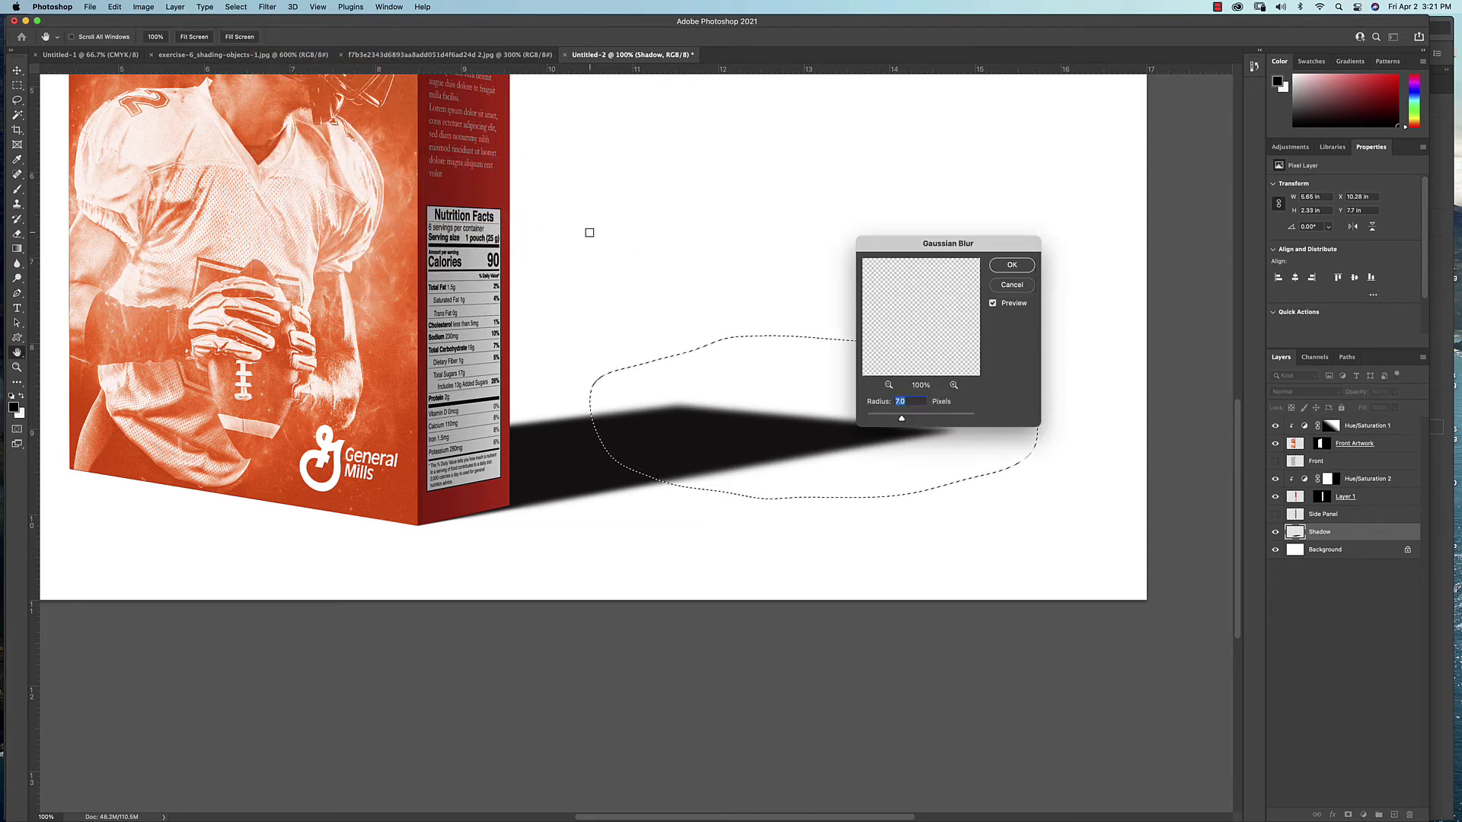
{"action": "left_click_drag", "start_coordinate": [900, 419], "coordinate": [906, 418]}
{"action": "left_click", "coordinate": [1010, 269]}
Lasso the shadow's far tip and back edge and apply a Gaussian Blur of about 22 pixels.
{"action": "mouse_move", "coordinate": [1058, 391]}
{"action": "left_mouse_down"}
{"action": "mouse_move", "coordinate": [1039, 377]}
{"action": "mouse_move", "coordinate": [674, 368]}
{"action": "mouse_move", "coordinate": [766, 450]}
{"action": "mouse_move", "coordinate": [940, 457]}
{"action": "mouse_move", "coordinate": [965, 377]}
{"action": "left_mouse_up"}
{"action": "left_click", "coordinate": [267, 7]}
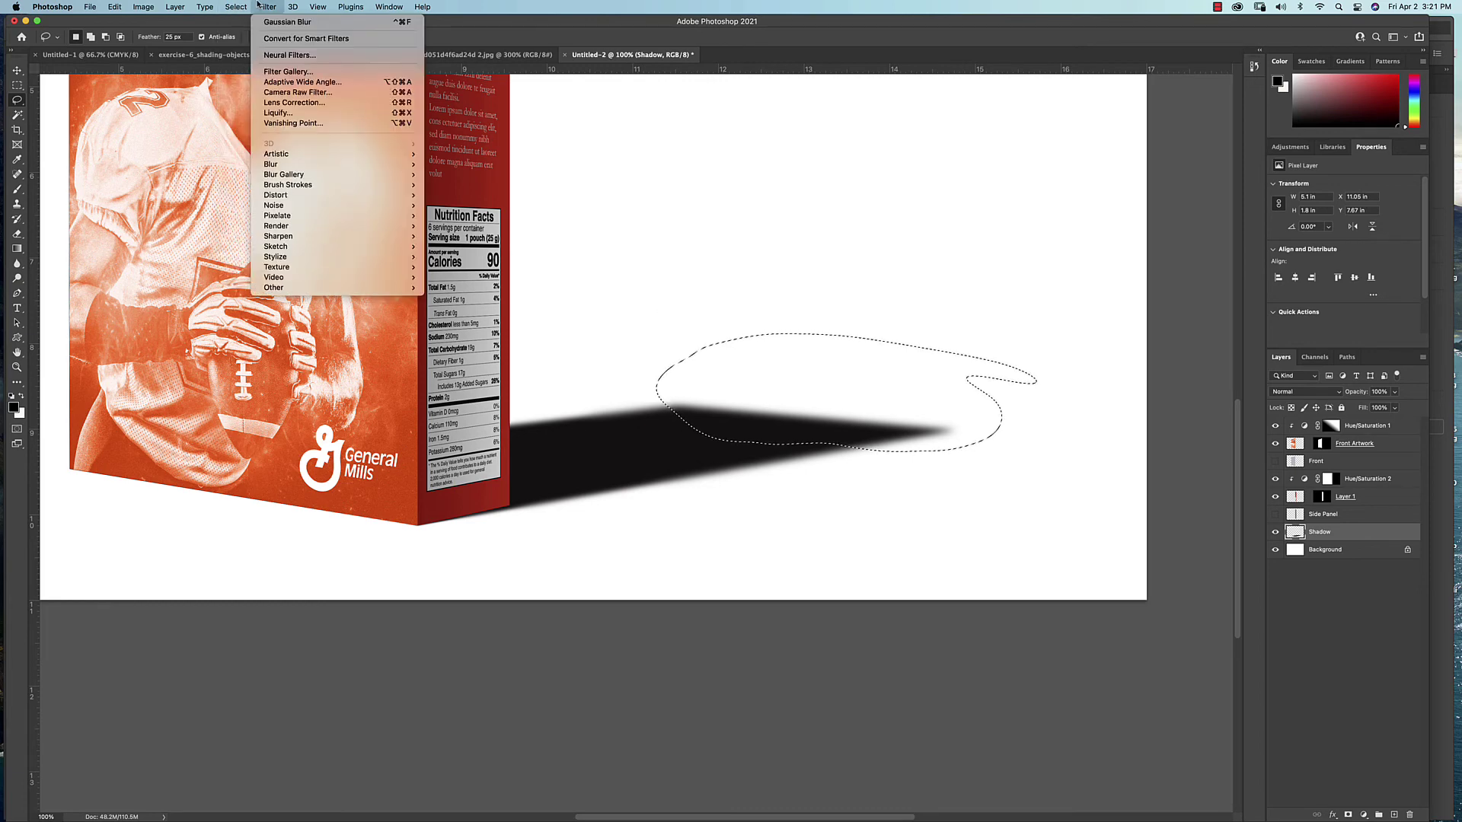
{"action": "mouse_move", "coordinate": [274, 163]}
{"action": "left_click", "coordinate": [461, 202]}
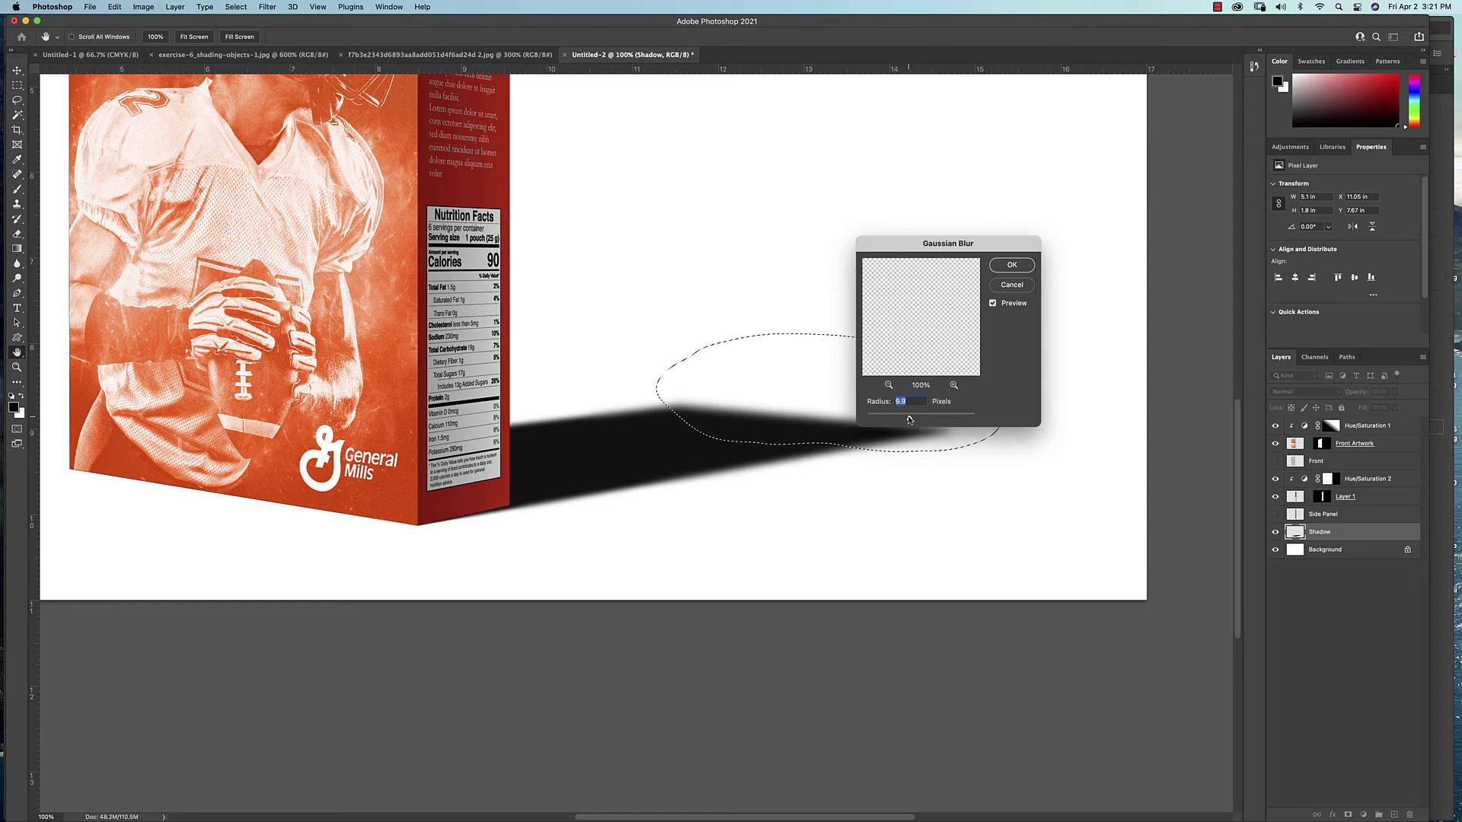
{"action": "left_click_drag", "start_coordinate": [906, 418], "coordinate": [912, 420]}
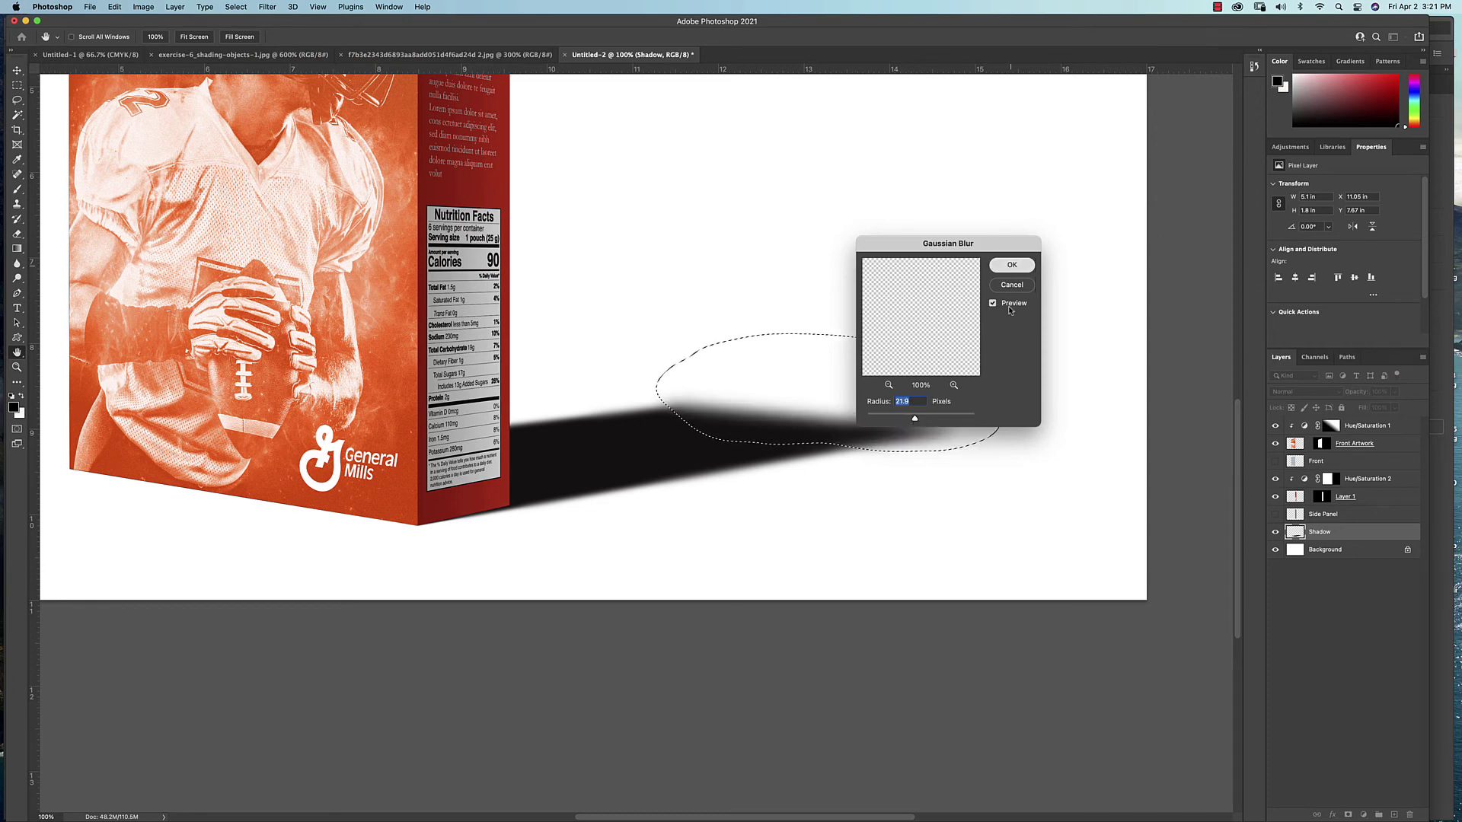
{"action": "left_click", "coordinate": [1012, 265]}
{"action": "key", "text": "super+equal"}
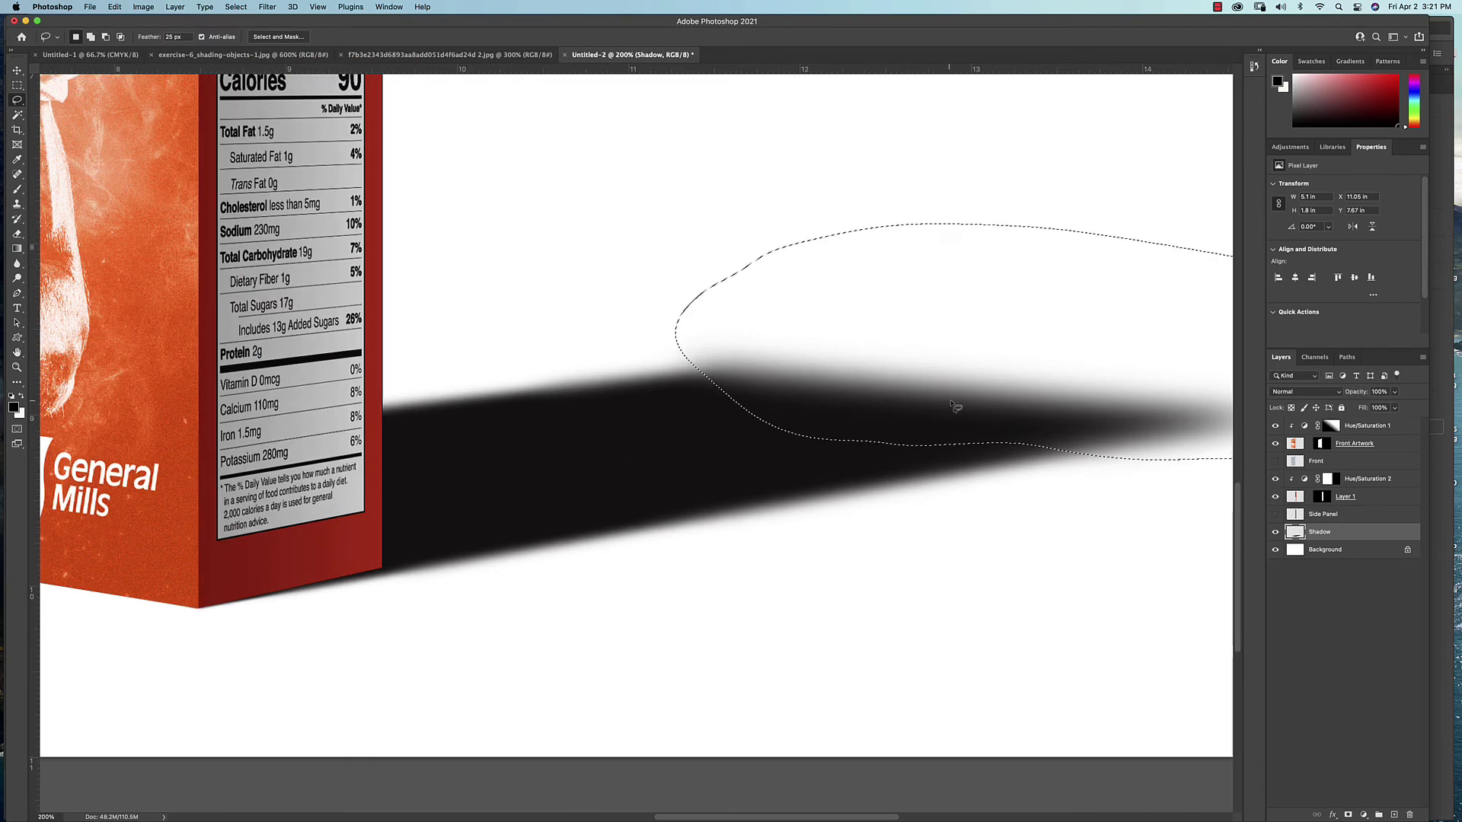
Deselect the blurred end of the cast shadow and review the shadow's edges against the whole box.
{"action": "key", "text": "super+minus"}
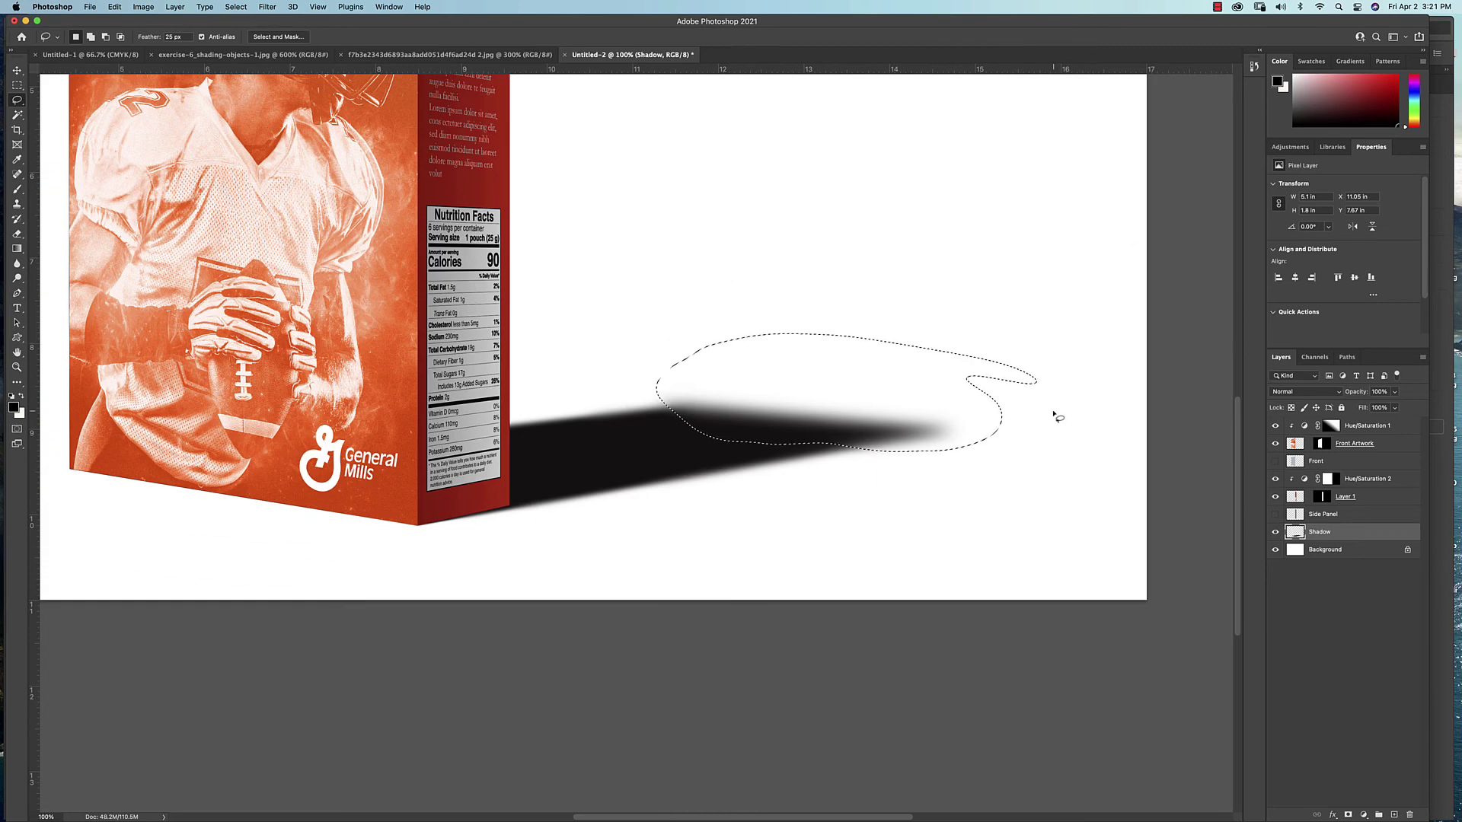
{"action": "key", "text": "super+d"}
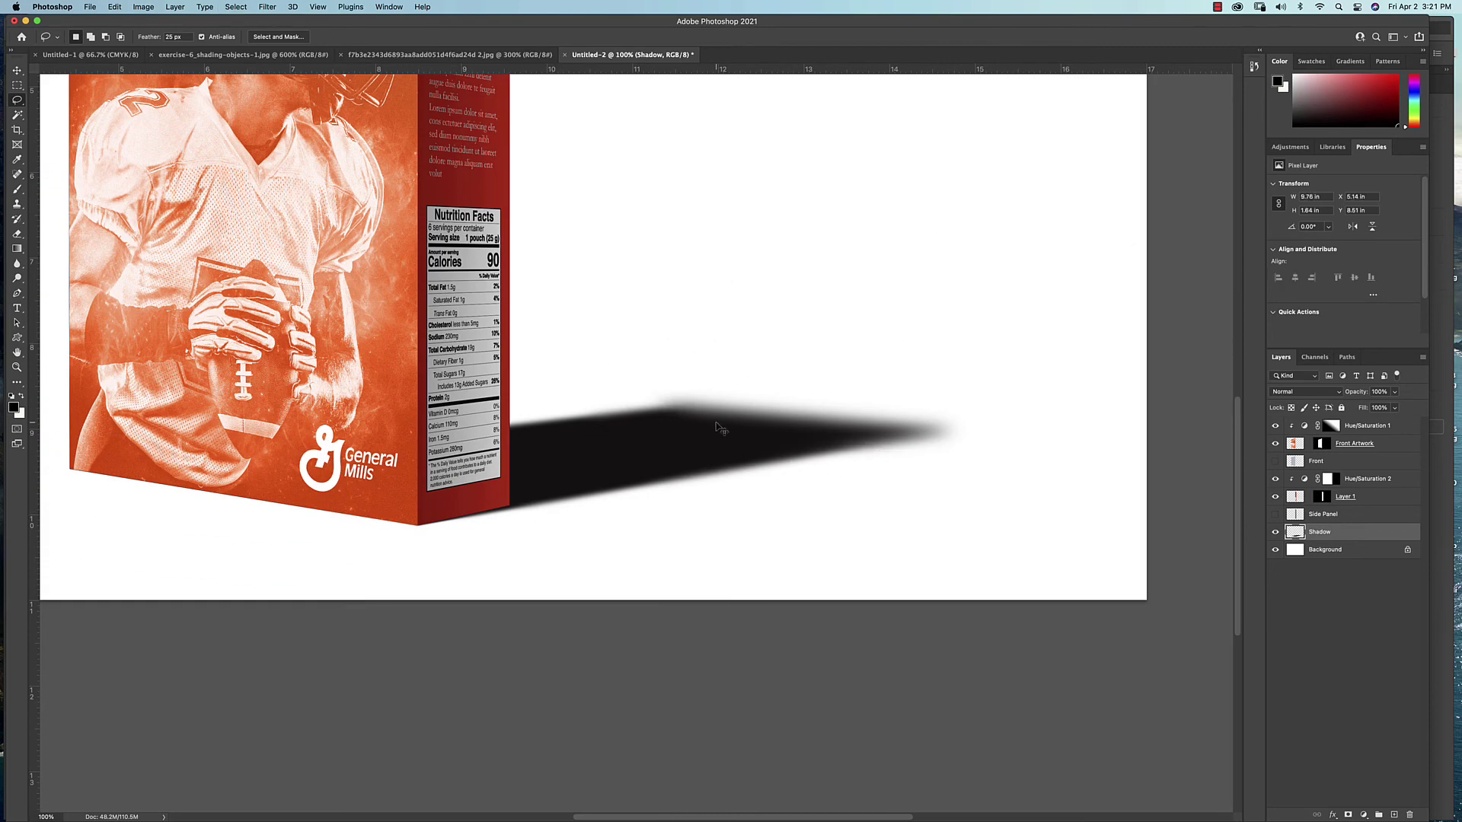
{"action": "key", "text": "super+equal"}
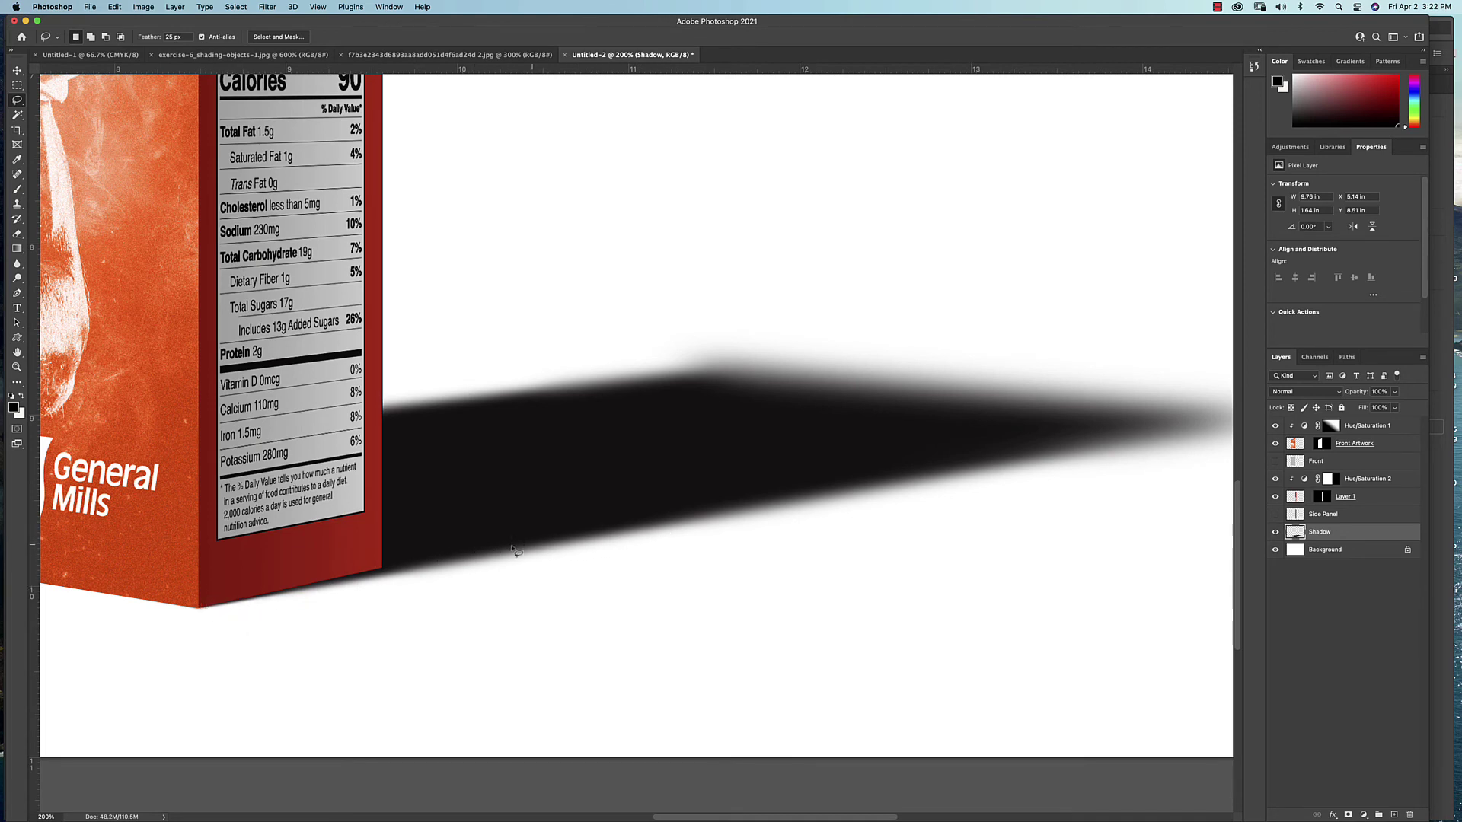
{"action": "key", "text": "super+minus"}
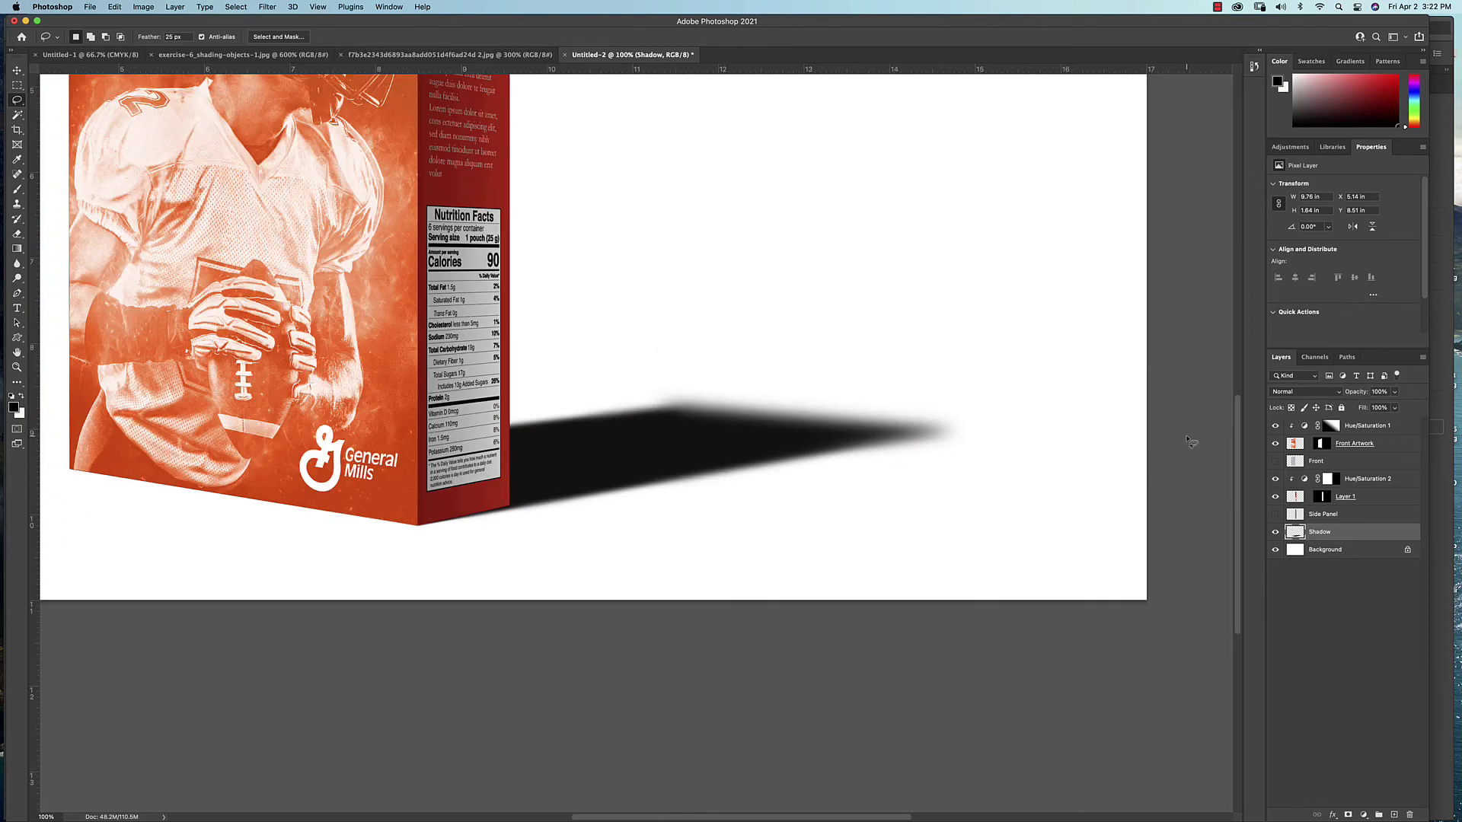
{"action": "key", "text": "super+minus"}
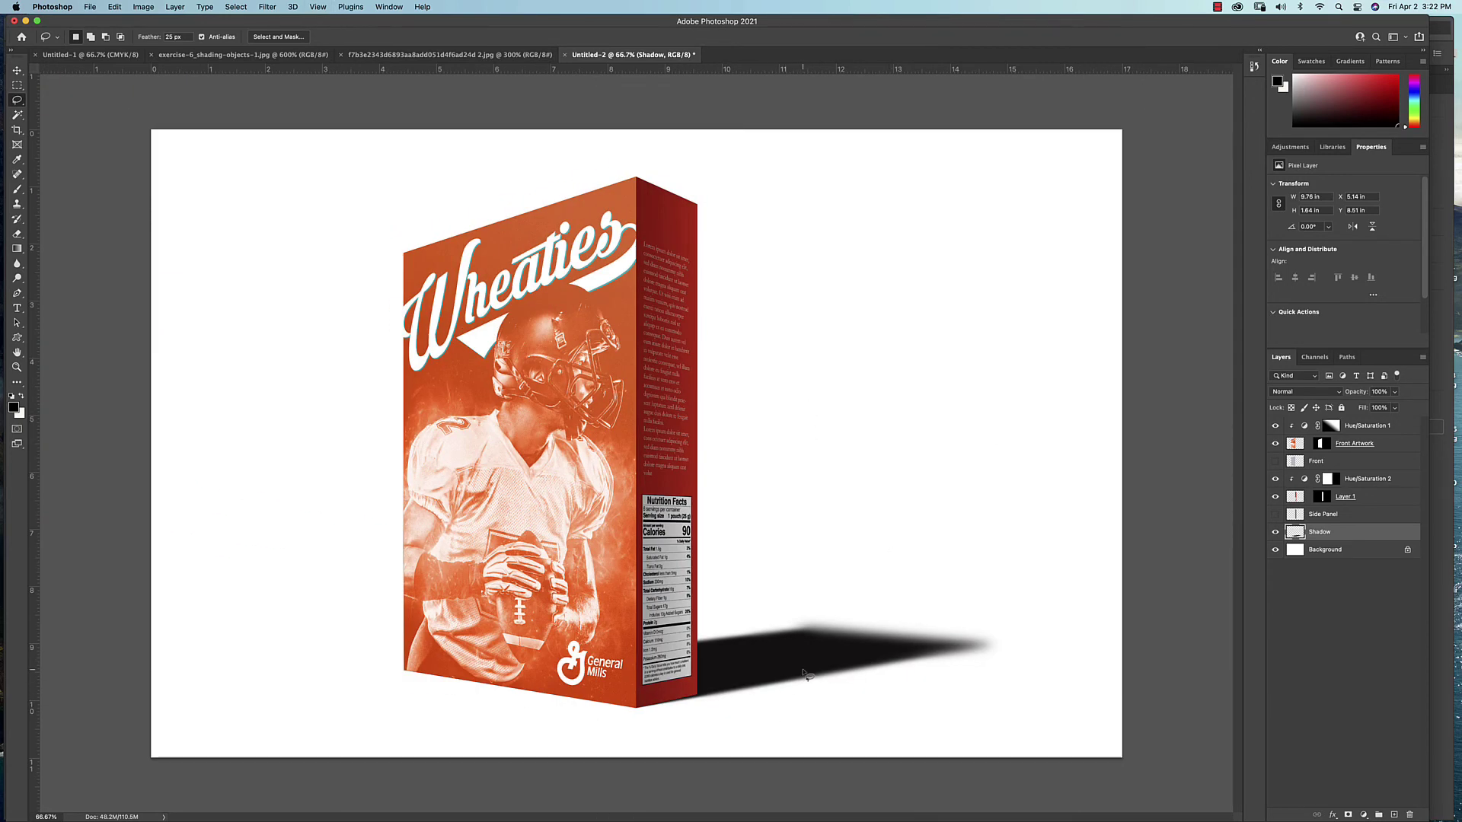
Lasso the back corner of the cast shadow, apply a 4.4-pixel Gaussian Blur to it, and deselect.
{"action": "key", "text": "super+plus"}
{"action": "key", "text": "super+plus"}
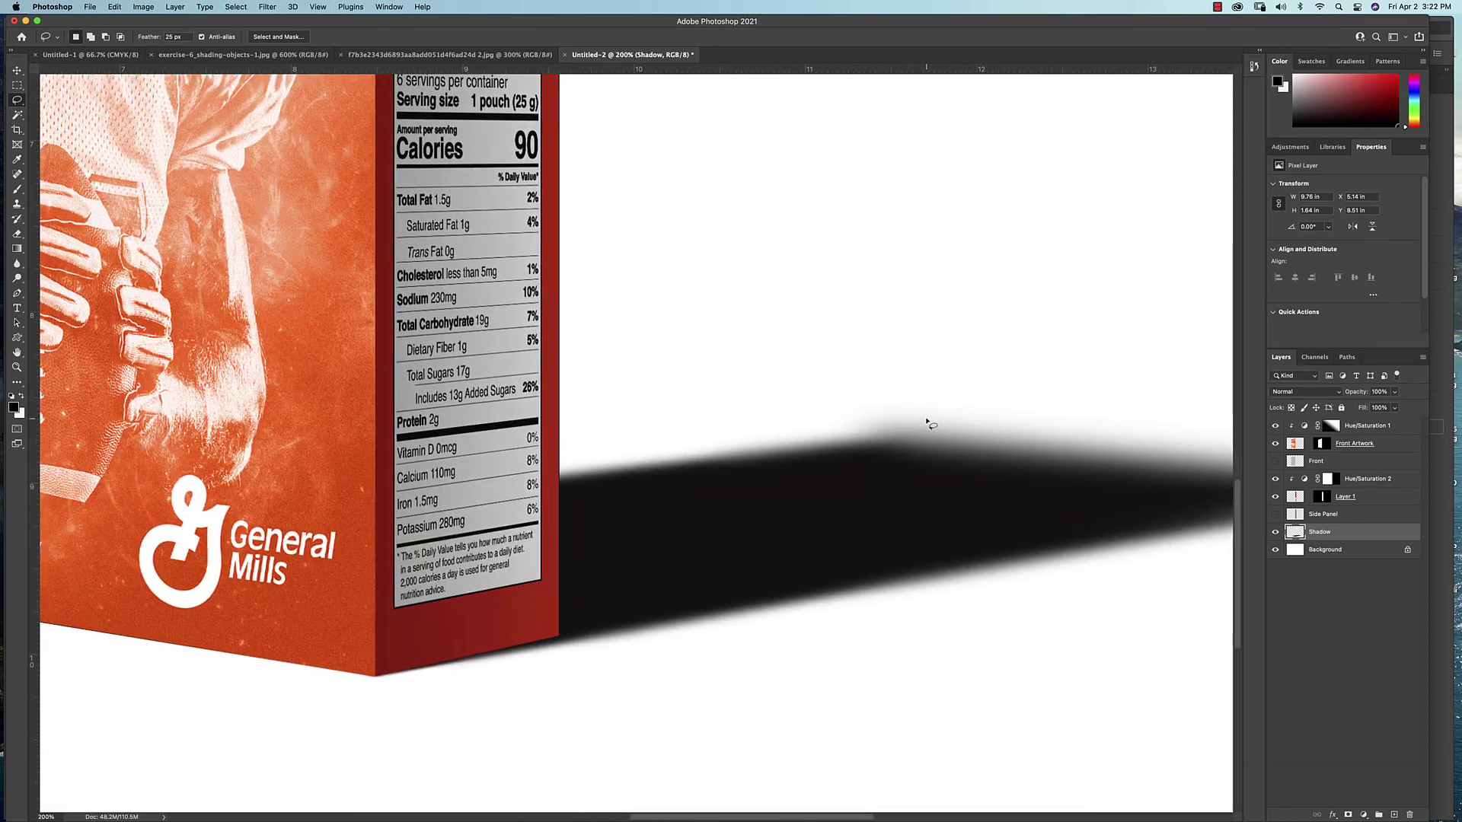
{"action": "mouse_move", "coordinate": [927, 421]}
{"action": "left_mouse_down"}
{"action": "mouse_move", "coordinate": [718, 436]}
{"action": "mouse_move", "coordinate": [699, 473]}
{"action": "mouse_move", "coordinate": [910, 491]}
{"action": "mouse_move", "coordinate": [941, 400]}
{"action": "left_mouse_up"}
{"action": "left_click", "coordinate": [268, 7]}
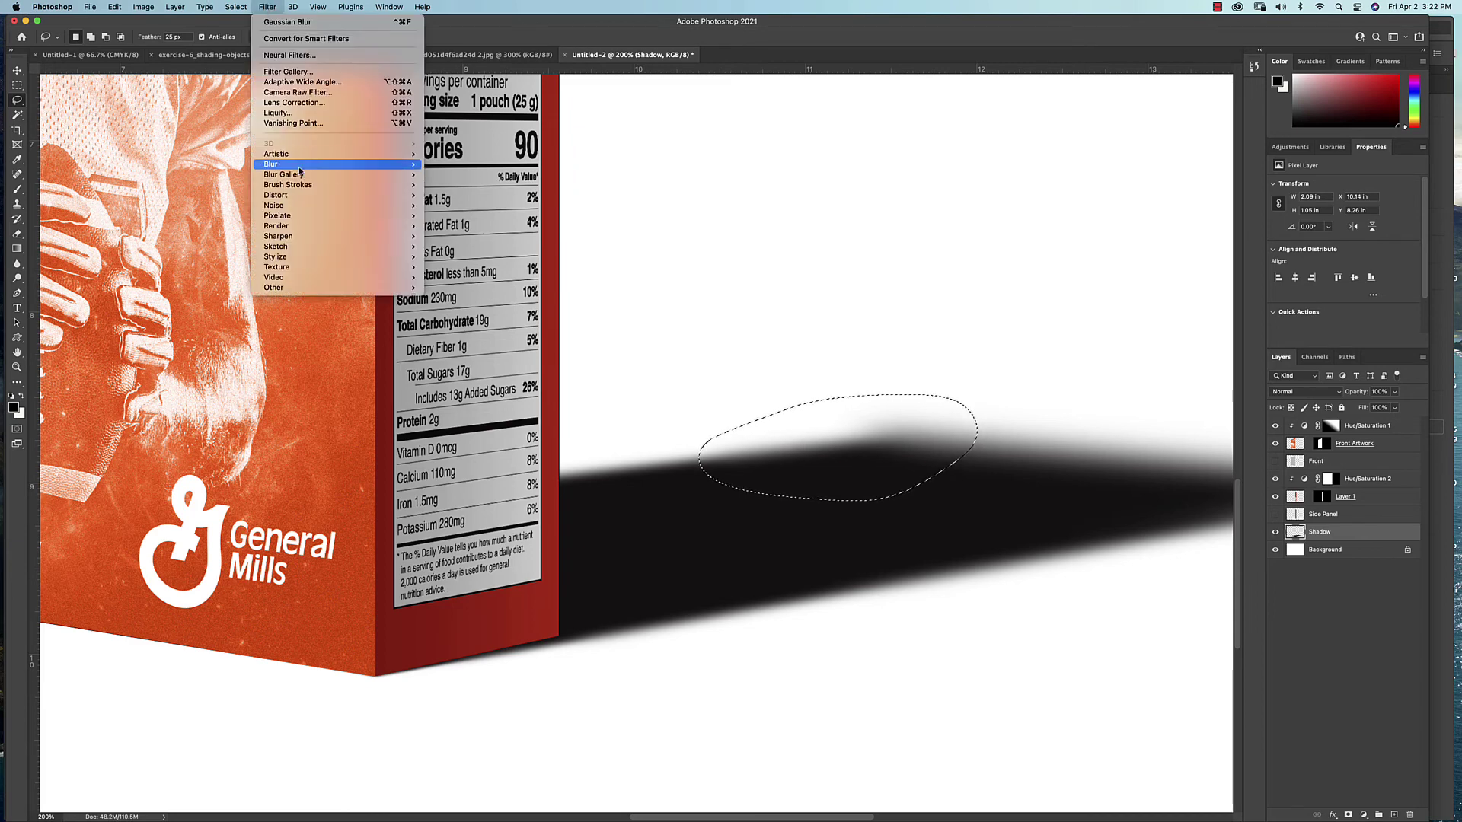
{"action": "mouse_move", "coordinate": [381, 164]}
{"action": "left_click", "coordinate": [460, 205]}
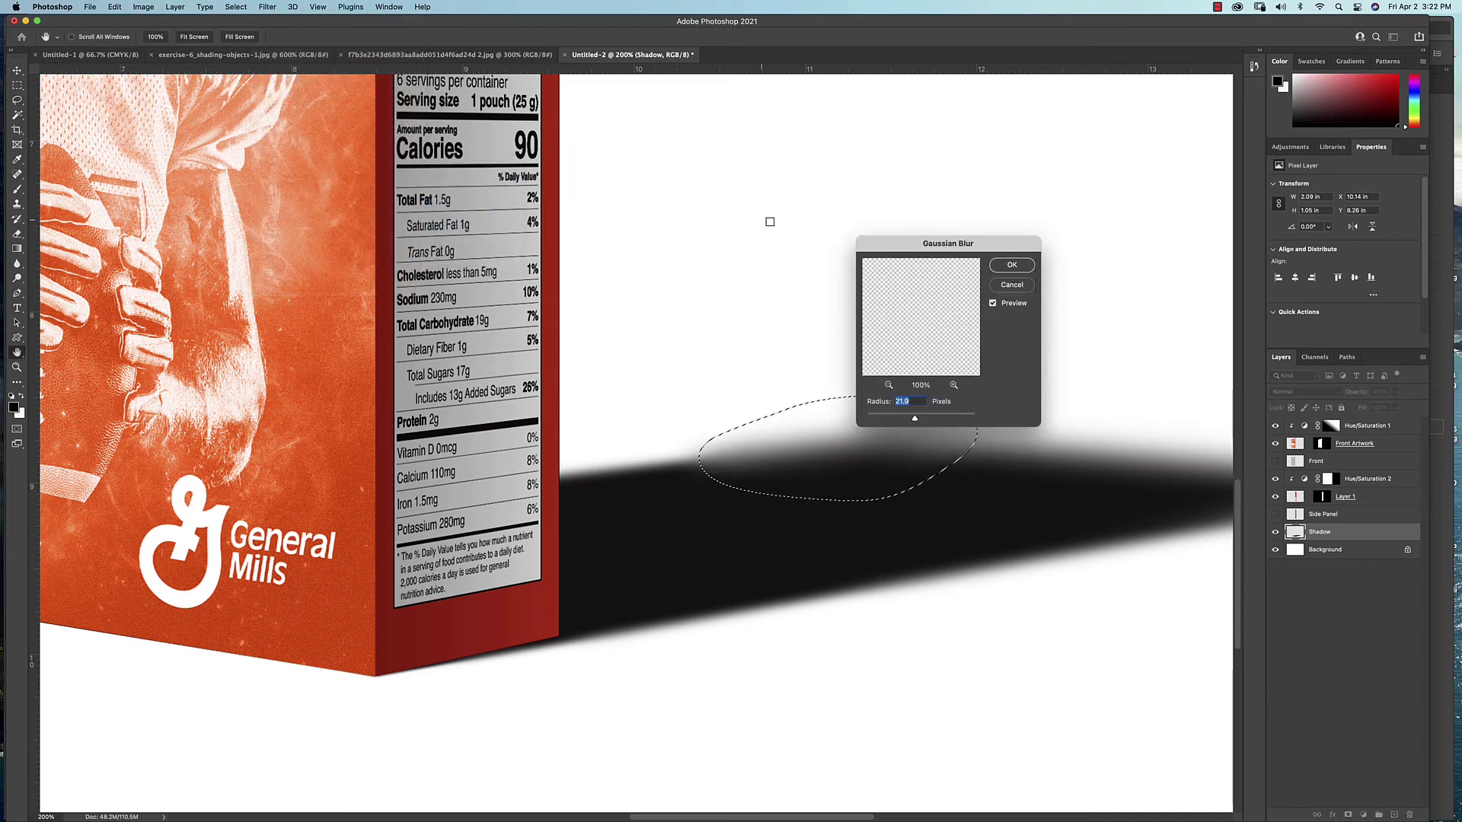
{"action": "left_click_drag", "start_coordinate": [898, 415], "coordinate": [892, 418]}
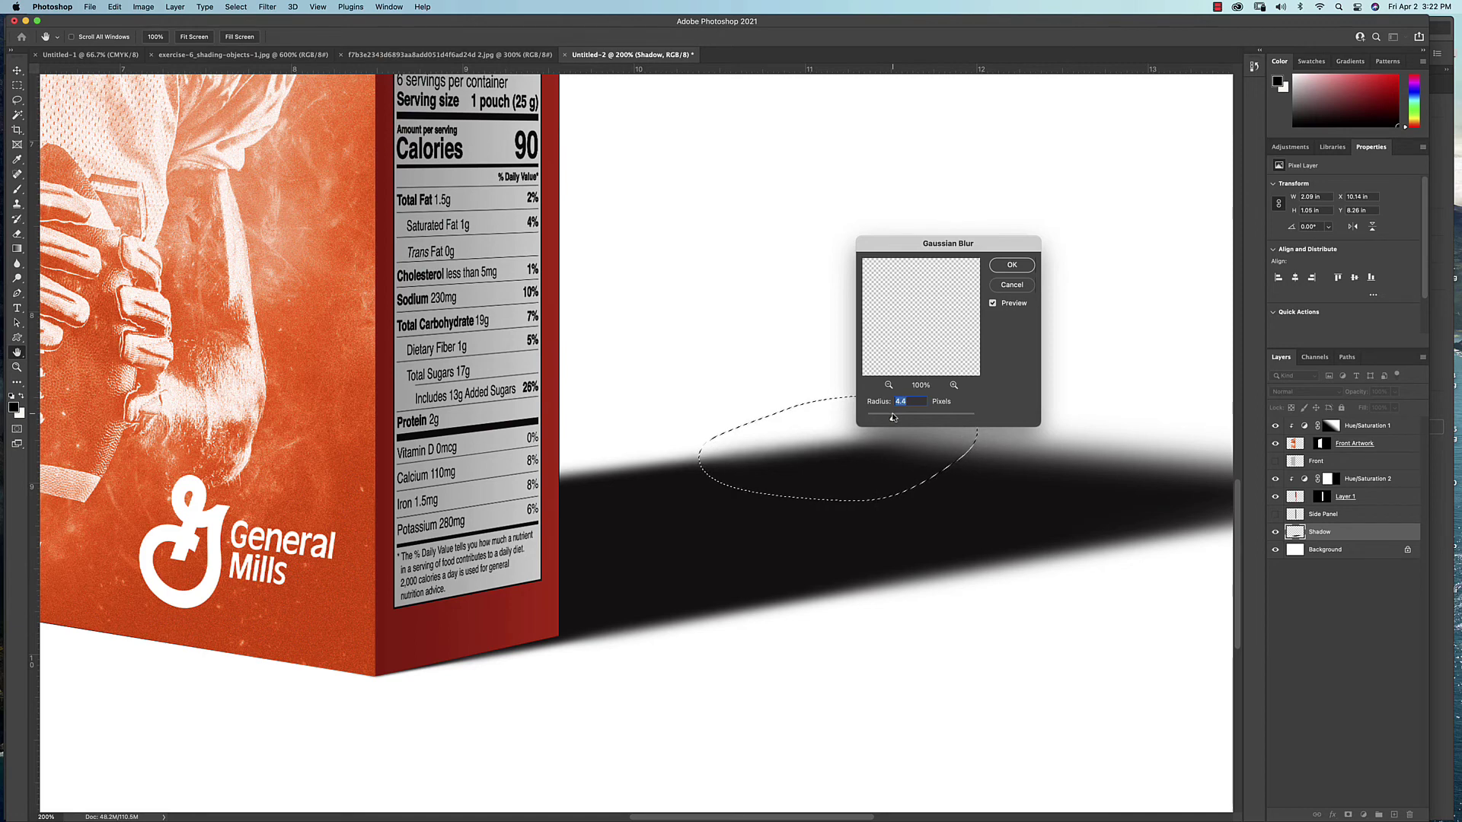
{"action": "left_click", "coordinate": [1011, 265]}
{"action": "key", "text": "l"}
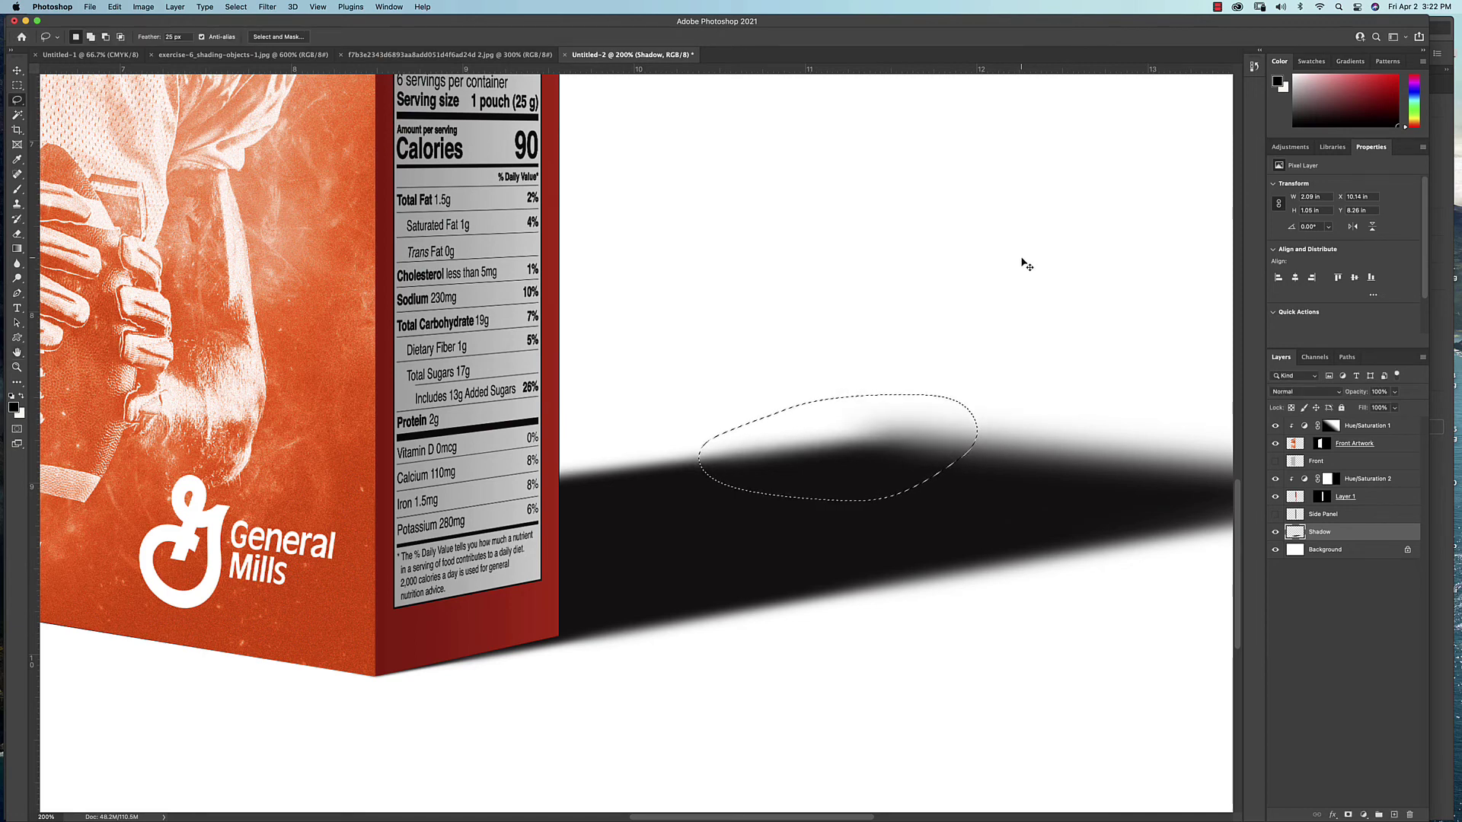
{"action": "key", "text": "super+d"}
{"action": "key", "text": "super+minus"}
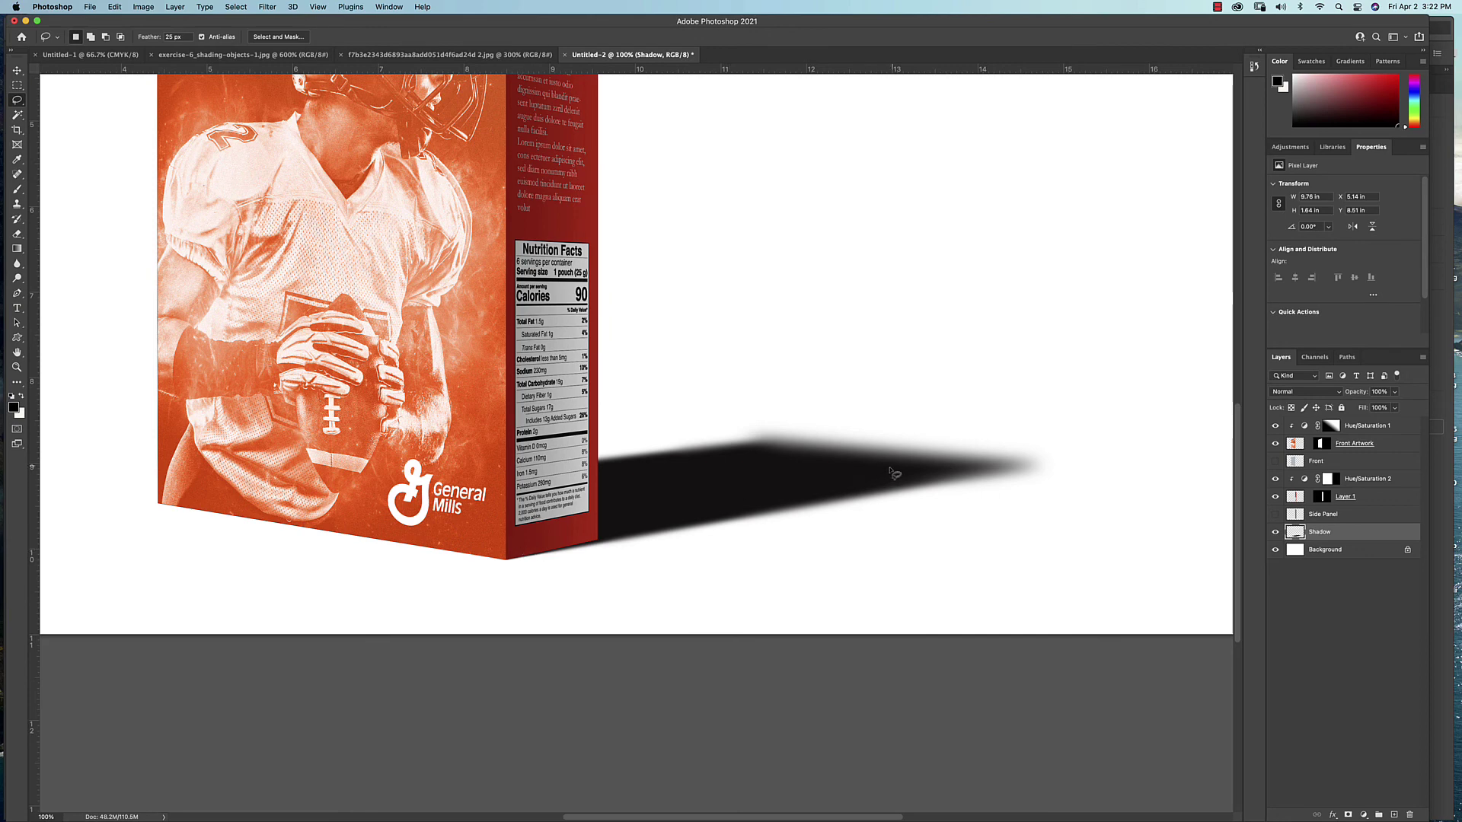
Compare the cast shadows in the sphere and cube shading reference images, and return to the box document.
{"action": "left_click", "coordinate": [392, 55]}
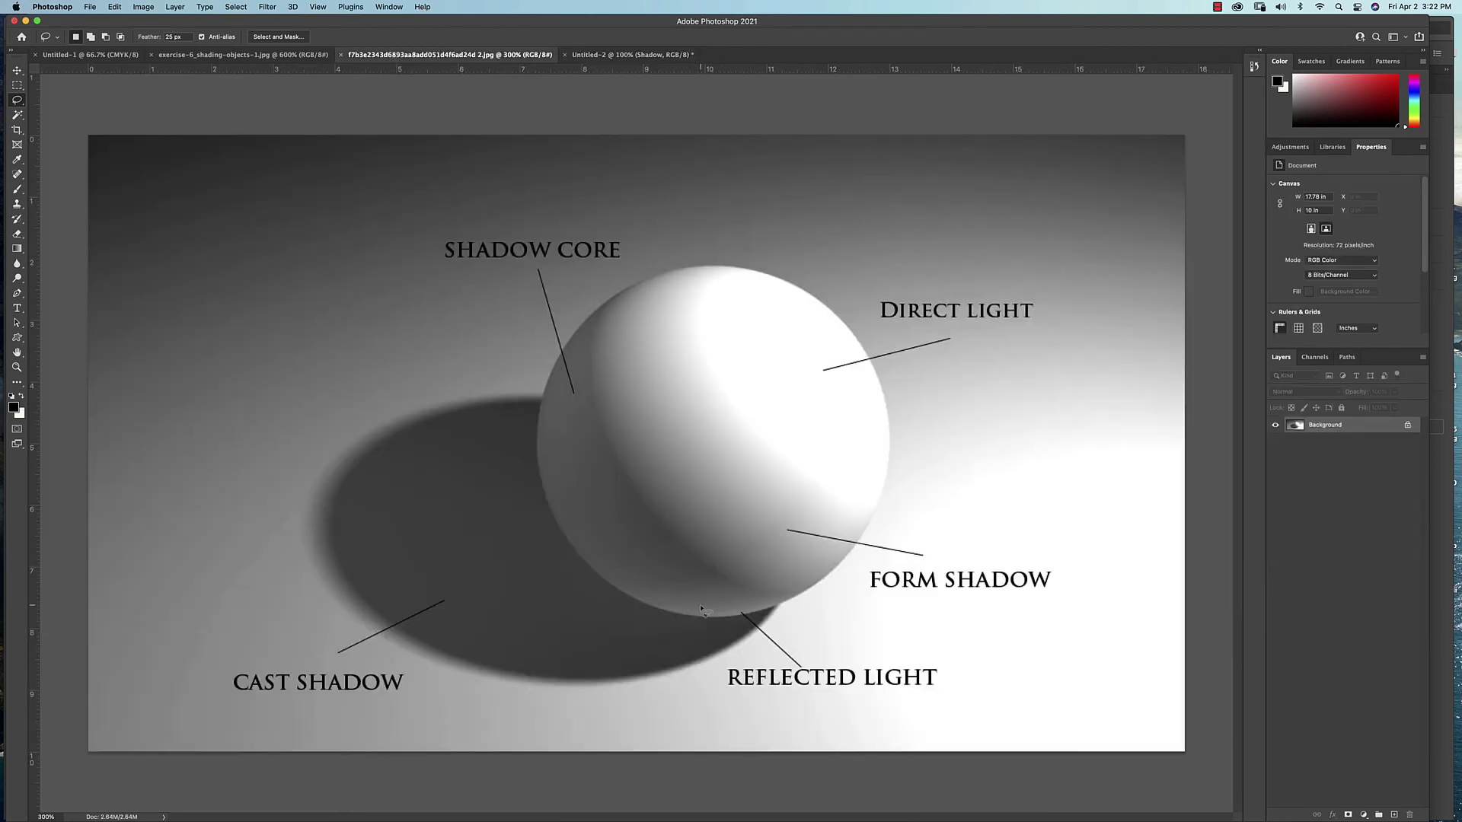
{"action": "left_click", "coordinate": [297, 54]}
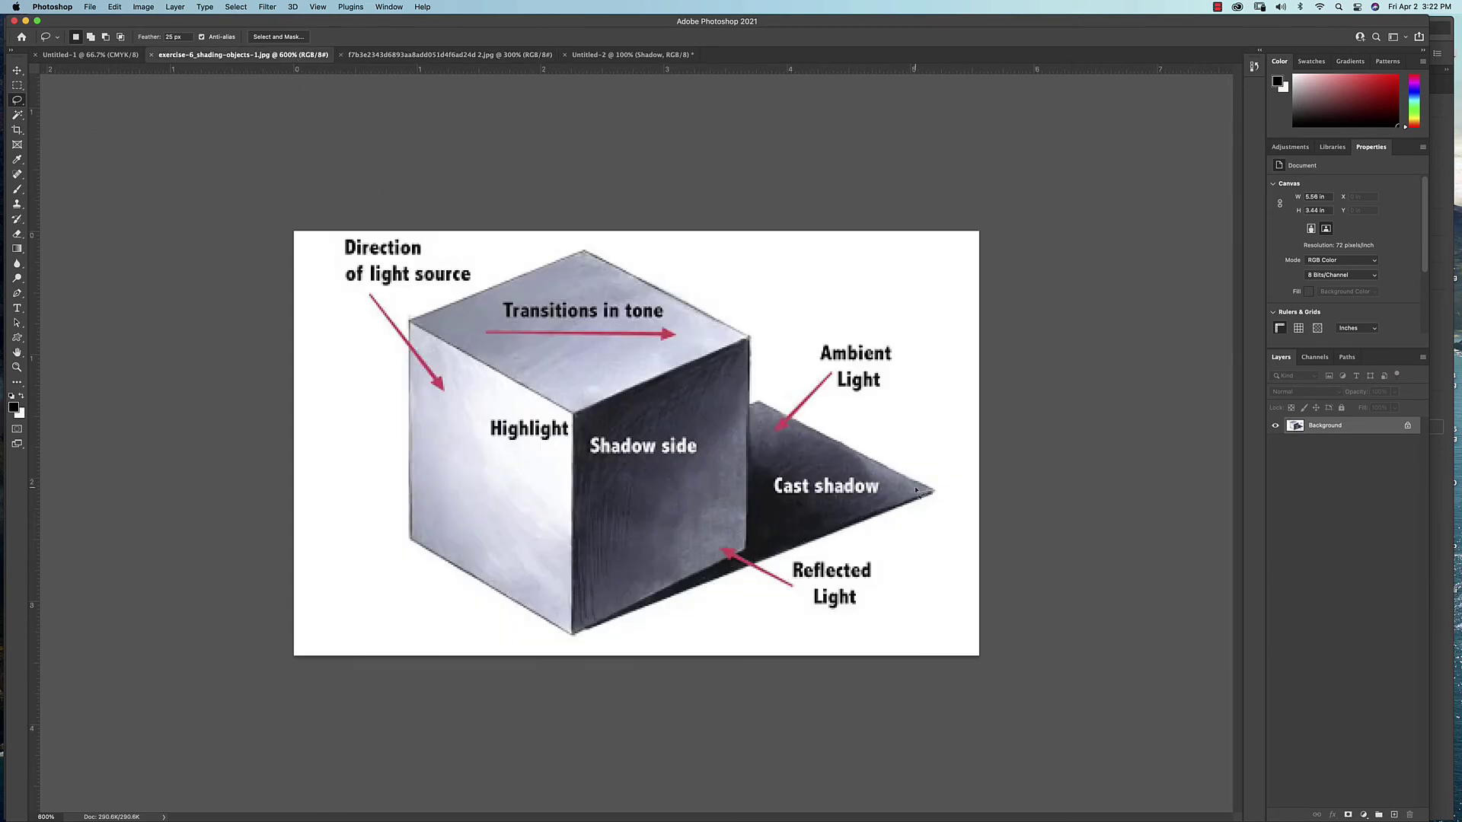
{"action": "left_click", "coordinate": [625, 56]}
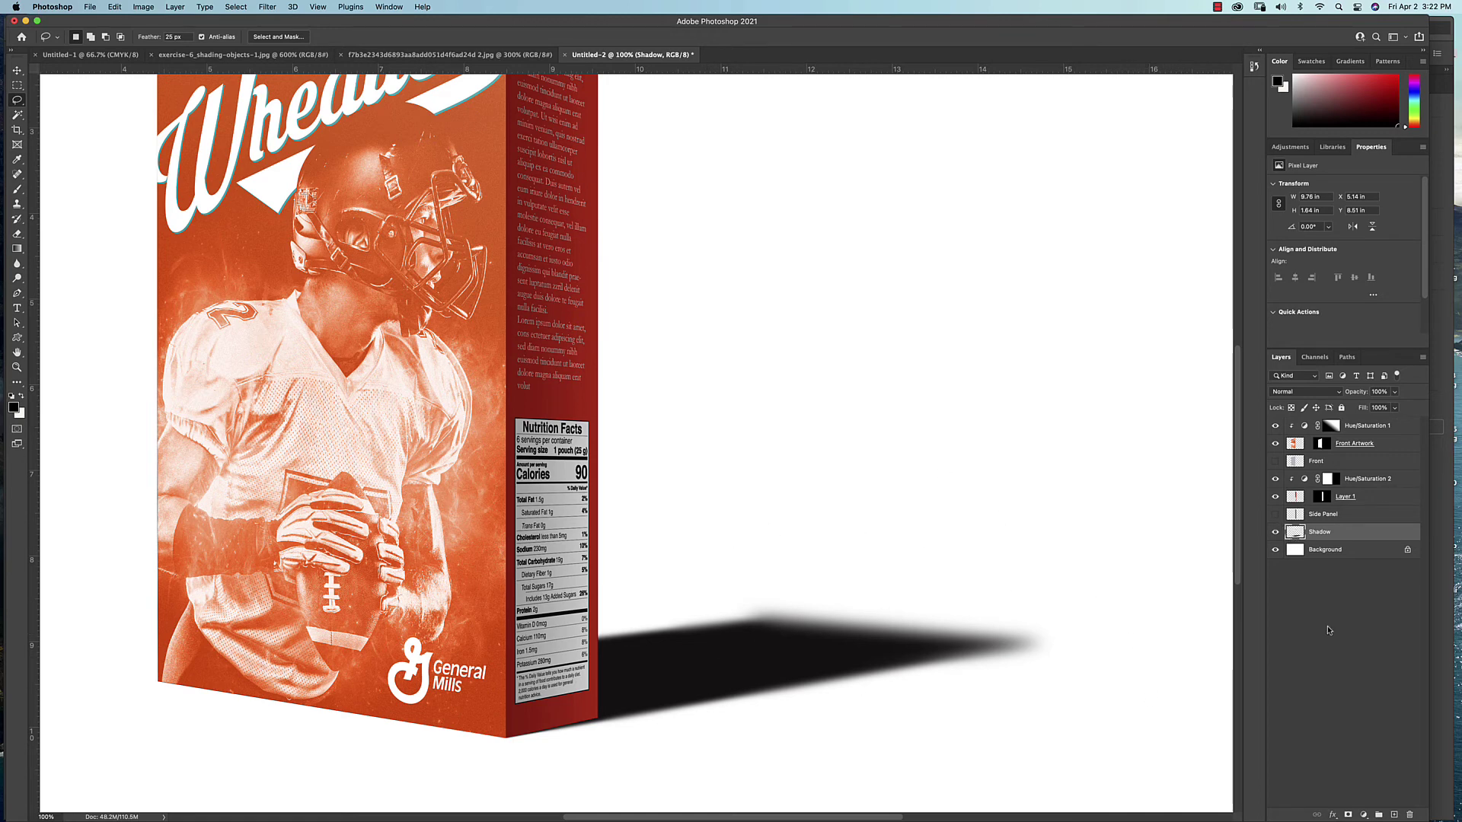
Add a layer mask to the Shadow layer and fade the shadow with a black-to-white gradient from its far tip toward the box.
{"action": "left_click", "coordinate": [1348, 816]}
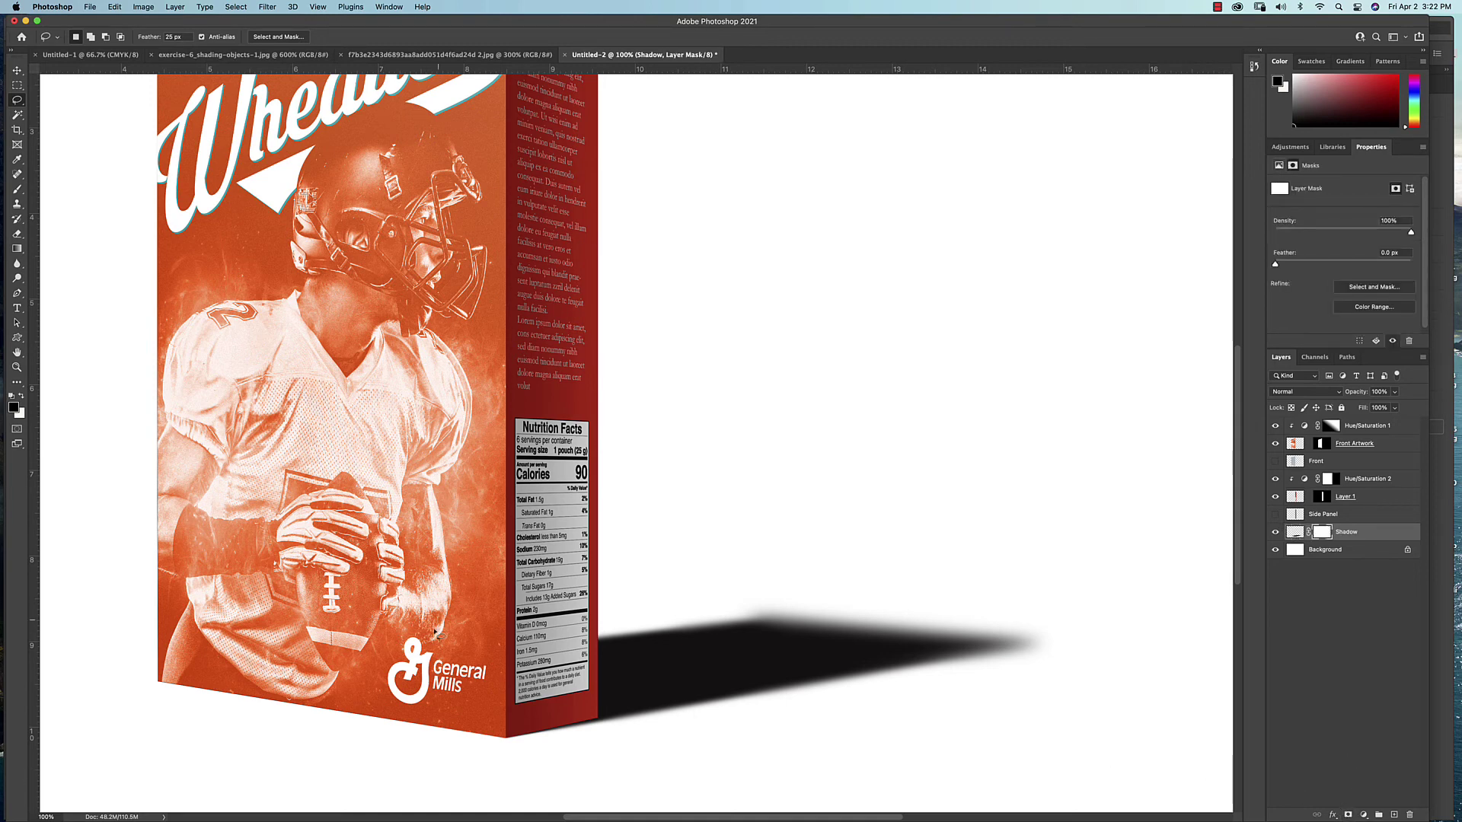
{"action": "left_click", "coordinate": [17, 249]}
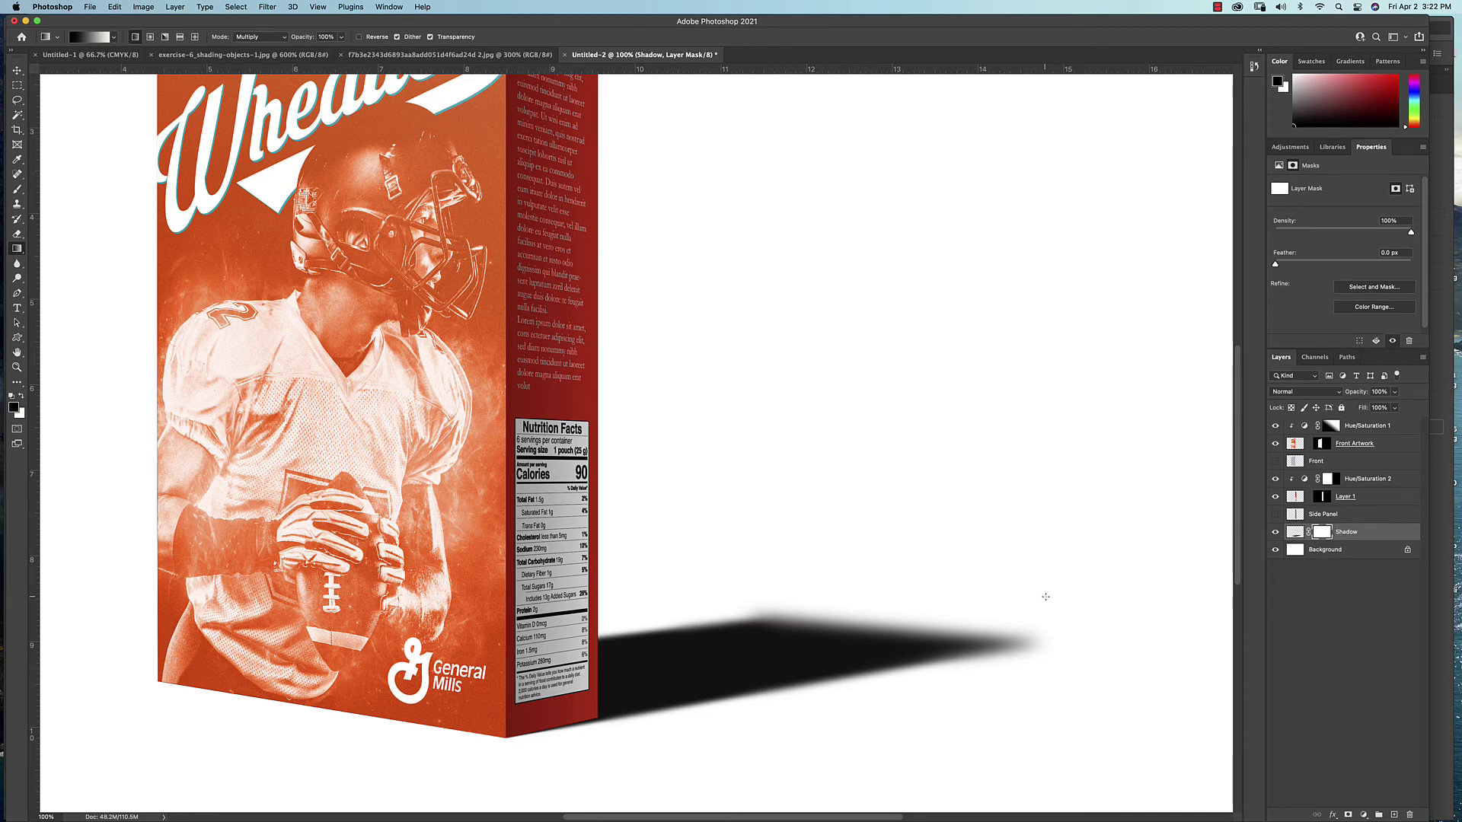
{"action": "left_click_drag", "start_coordinate": [1000, 586], "coordinate": [512, 691]}
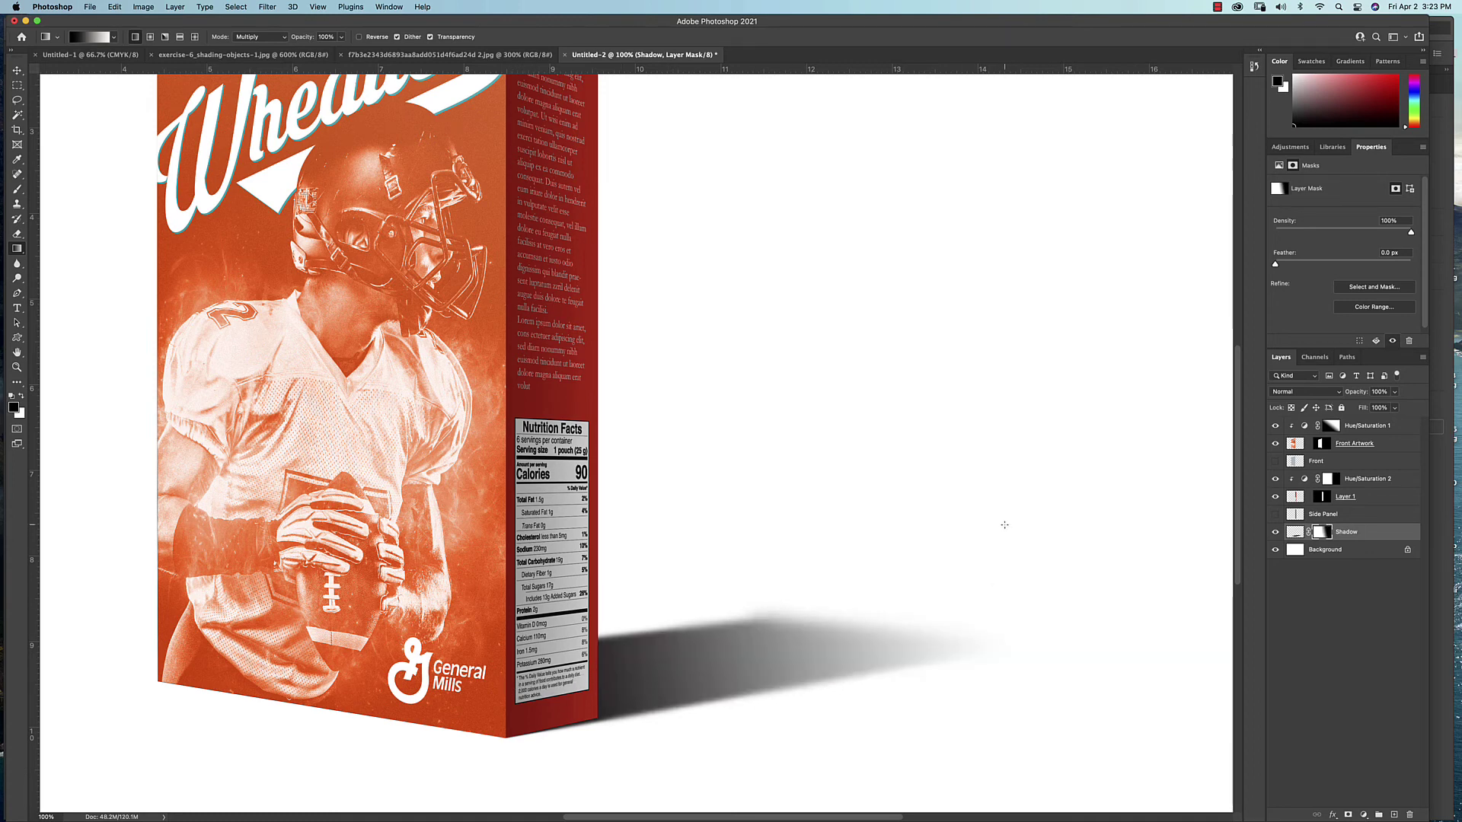
Try several additional gradients on the Shadow layer's mask to shorten the fade, undoing each one.
{"action": "key", "text": "super+minus"}
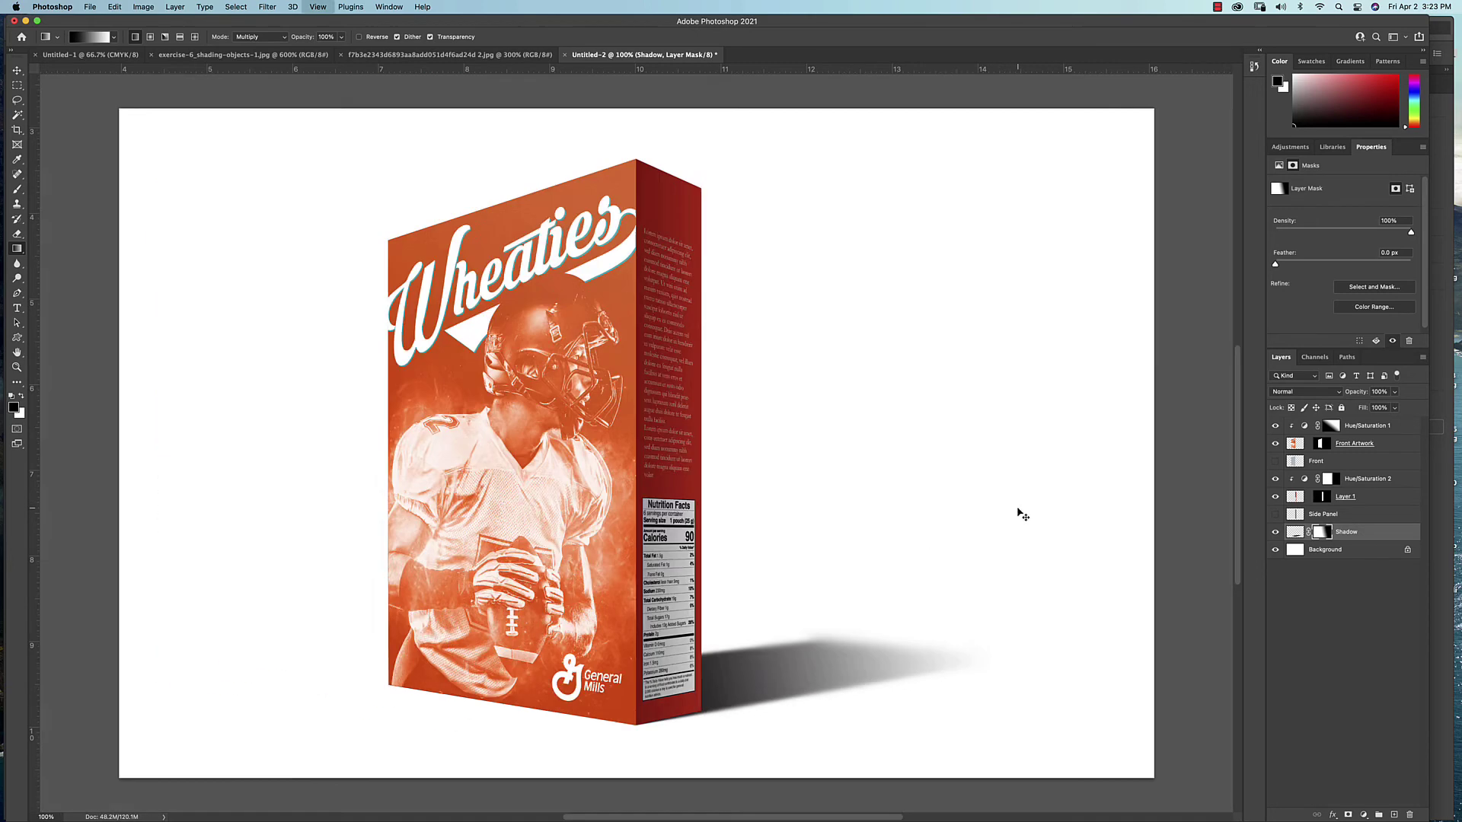
{"action": "left_click_drag", "start_coordinate": [874, 624], "coordinate": [686, 678]}
{"action": "key", "text": "super+z"}
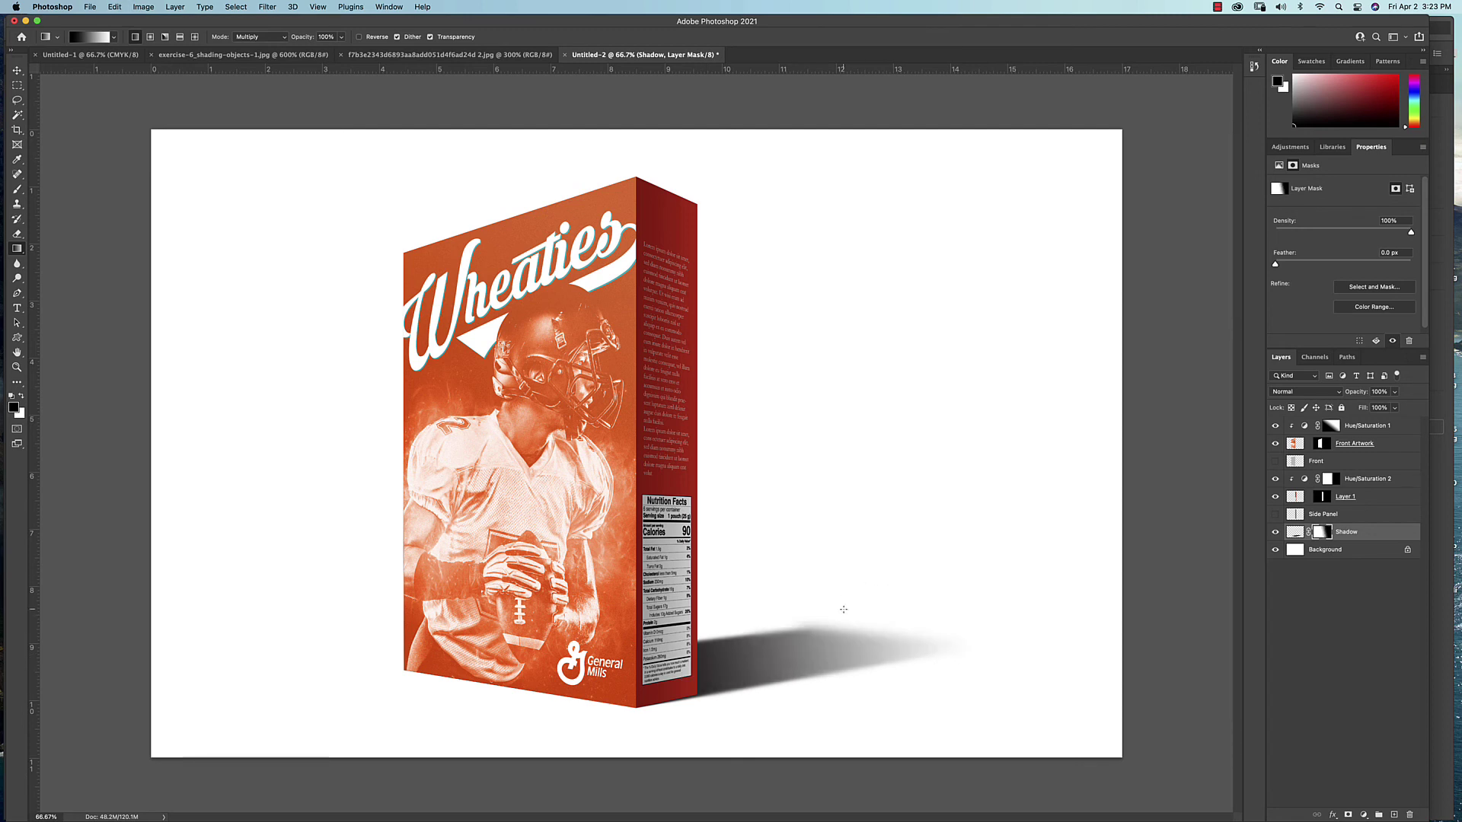
{"action": "left_click_drag", "start_coordinate": [815, 624], "coordinate": [747, 651]}
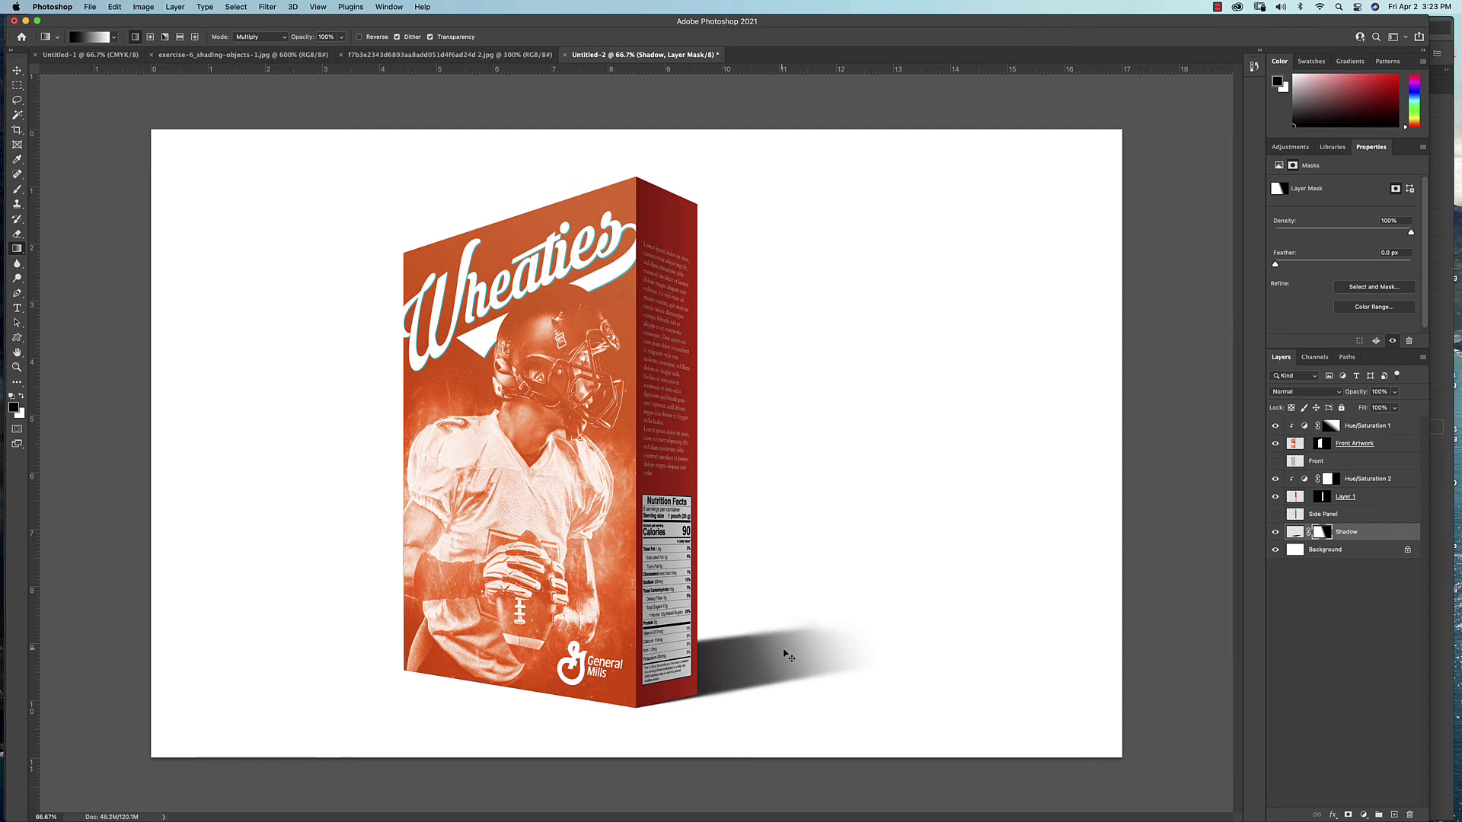
{"action": "key", "text": "super+z"}
{"action": "left_click_drag", "start_coordinate": [889, 620], "coordinate": [851, 649]}
{"action": "key", "text": "super+z"}
{"action": "key", "text": "super+z"}
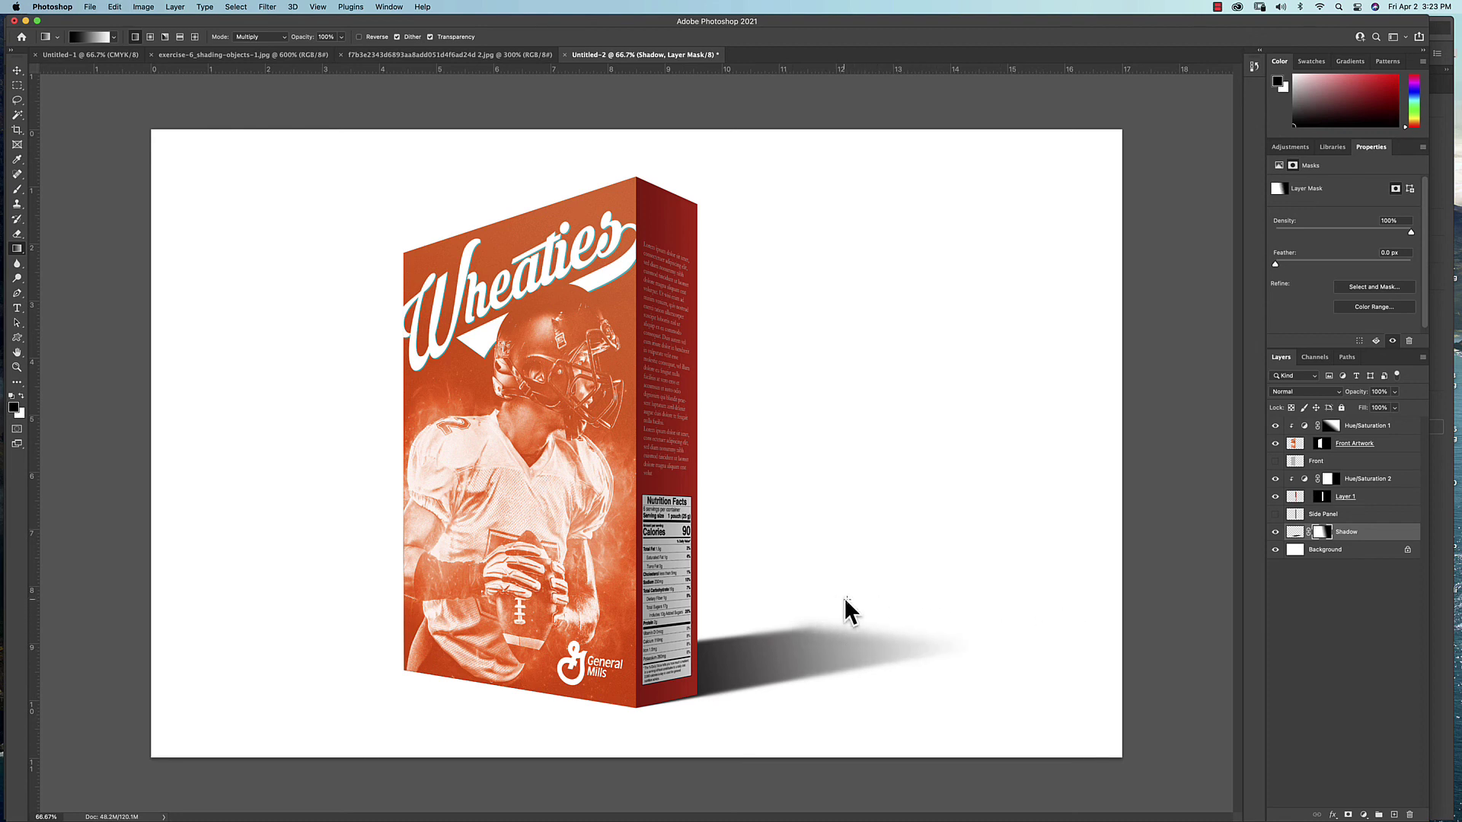
Strengthen the fade with another mask gradient from near the shadow's tip to the box's side panel.
{"action": "left_click_drag", "start_coordinate": [937, 613], "coordinate": [701, 651]}
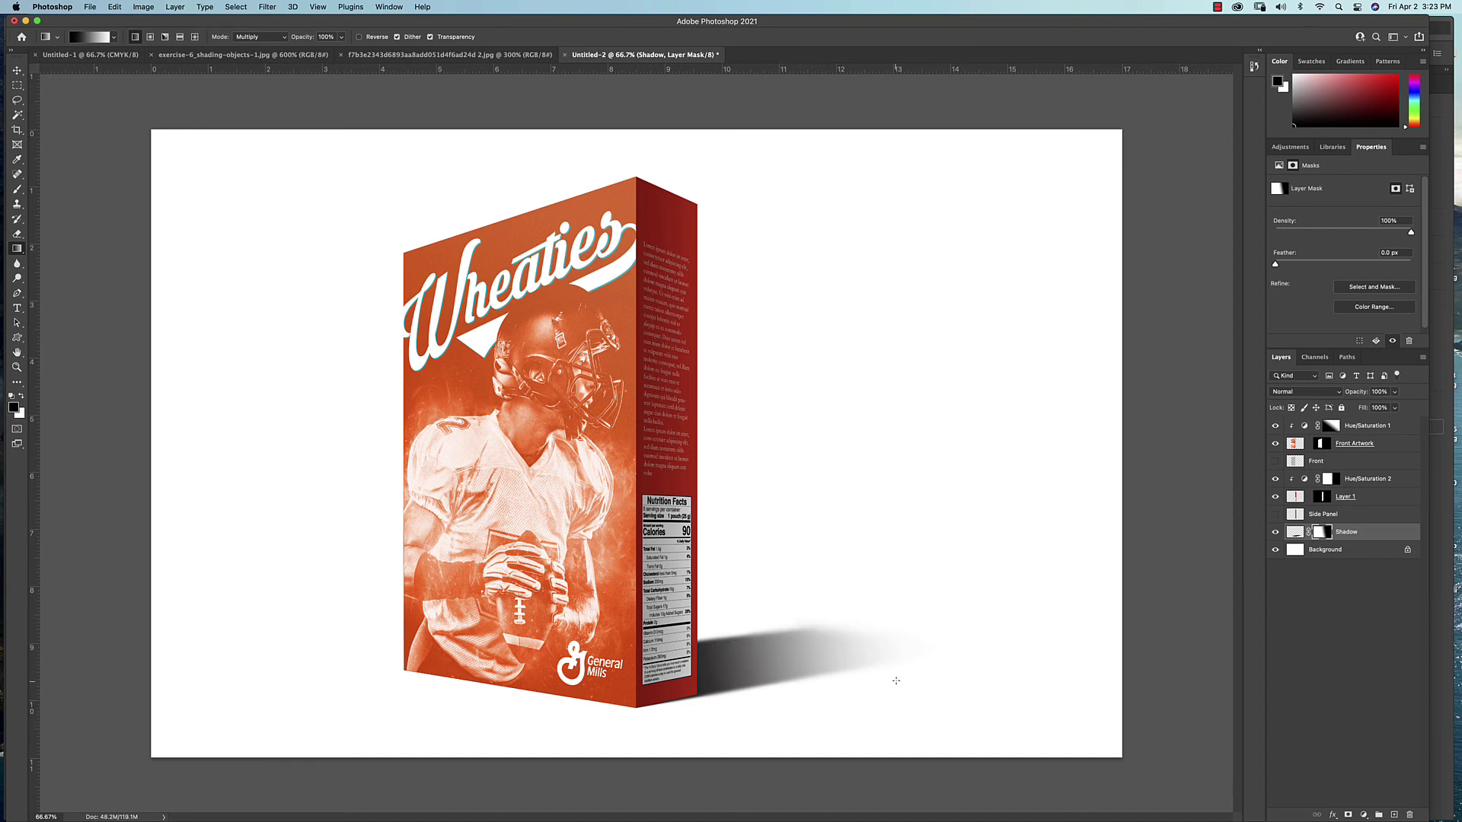
{"action": "key", "text": "super+plus"}
{"action": "key", "text": "super+minus"}
Save the document in Photoshop format as Box Render in the Demos folder inside folder 148.
{"action": "left_click", "coordinate": [96, 8]}
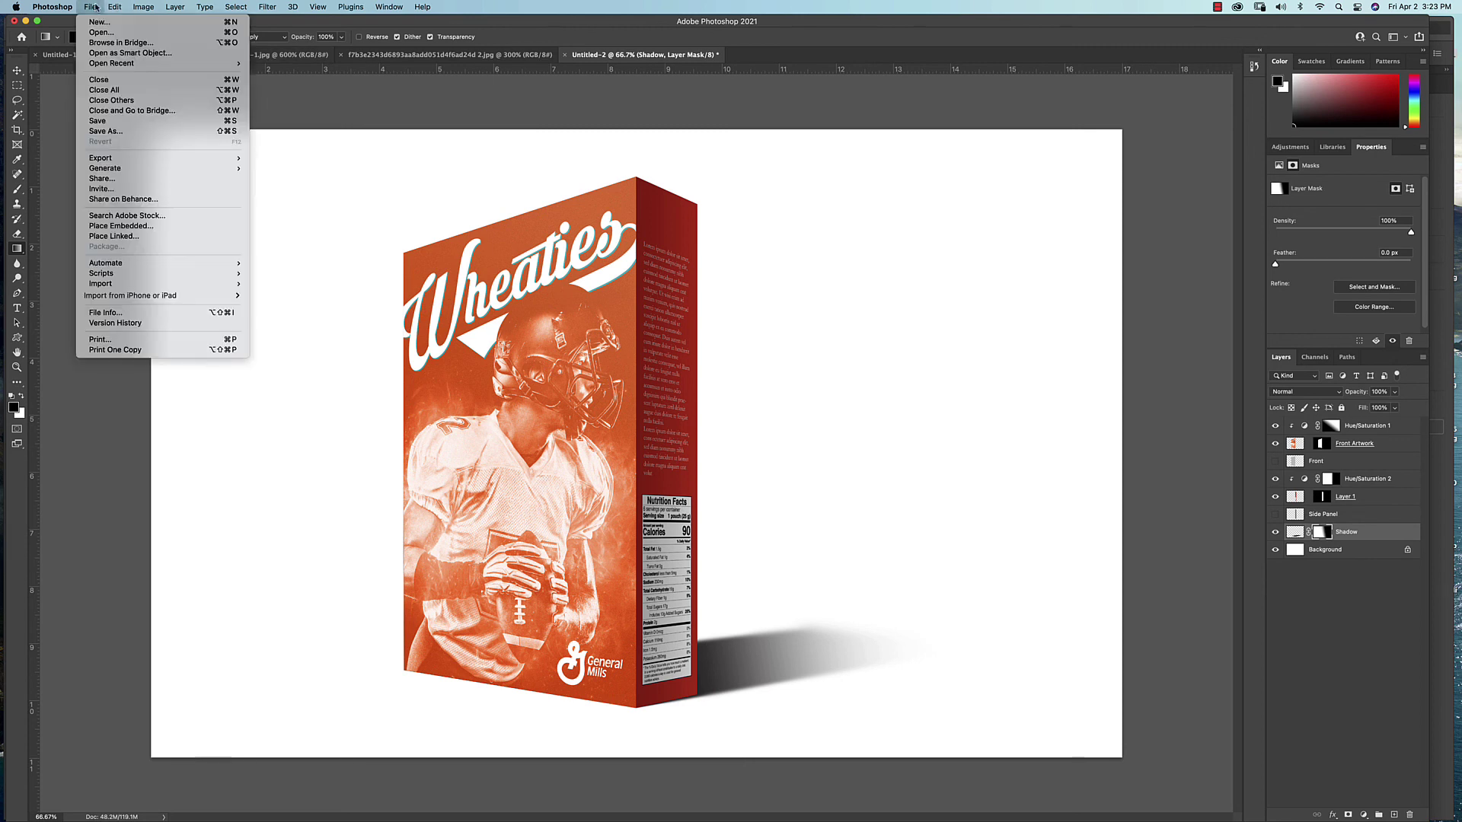
{"action": "left_click", "coordinate": [114, 131]}
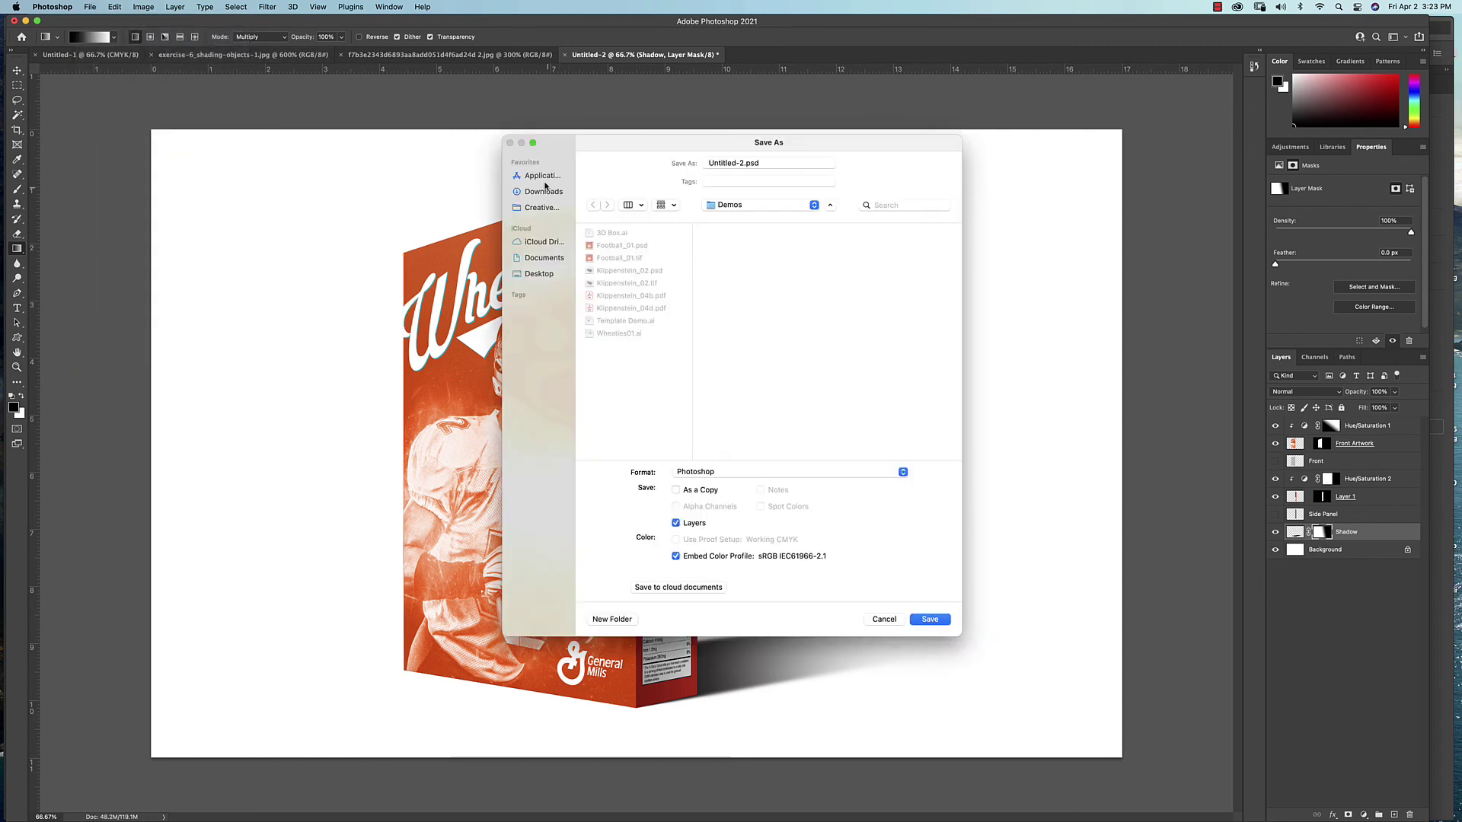
{"action": "left_click", "coordinate": [551, 275]}
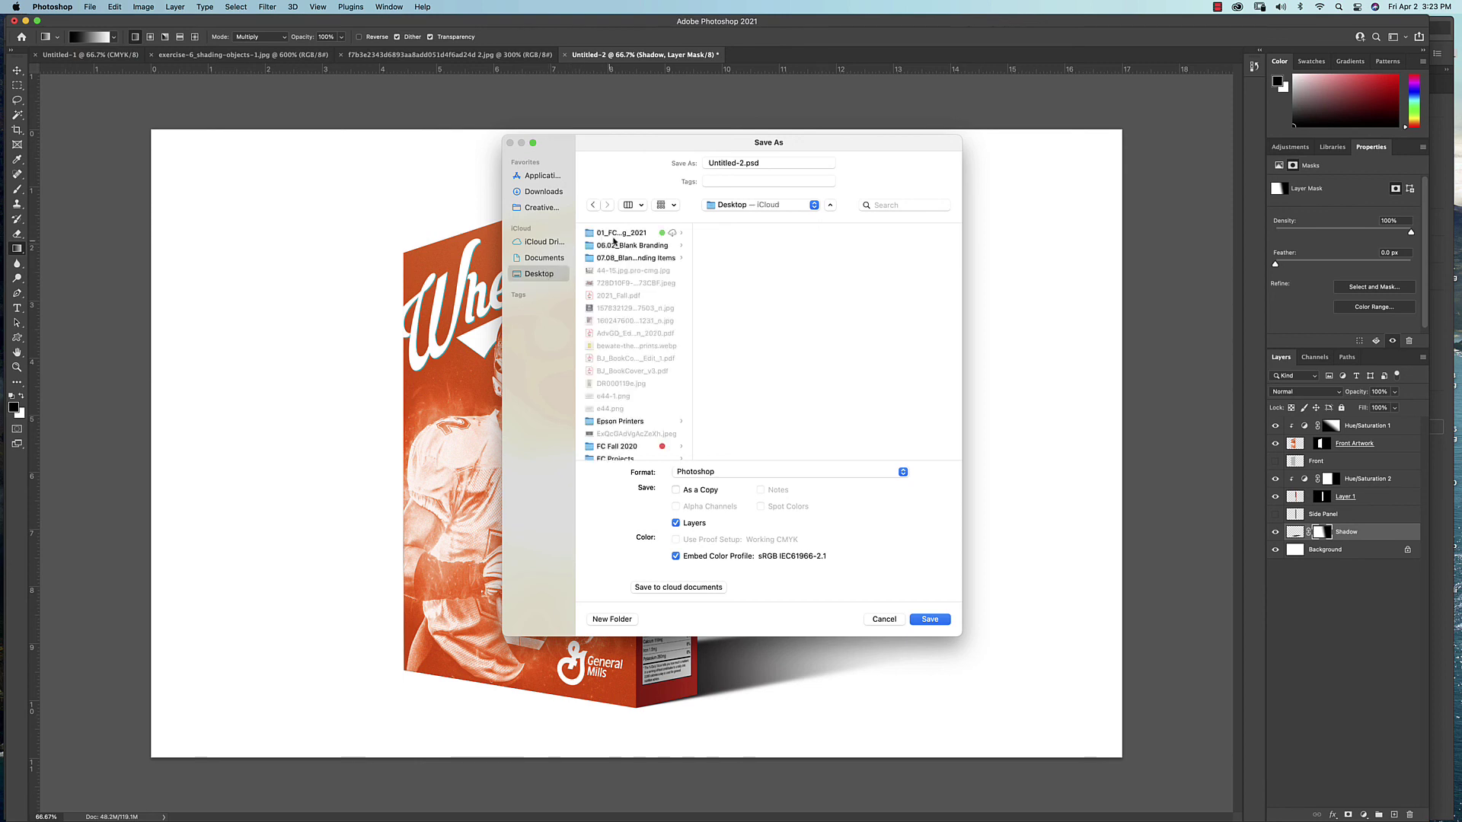
{"action": "left_click", "coordinate": [618, 233]}
{"action": "left_click", "coordinate": [743, 258]}
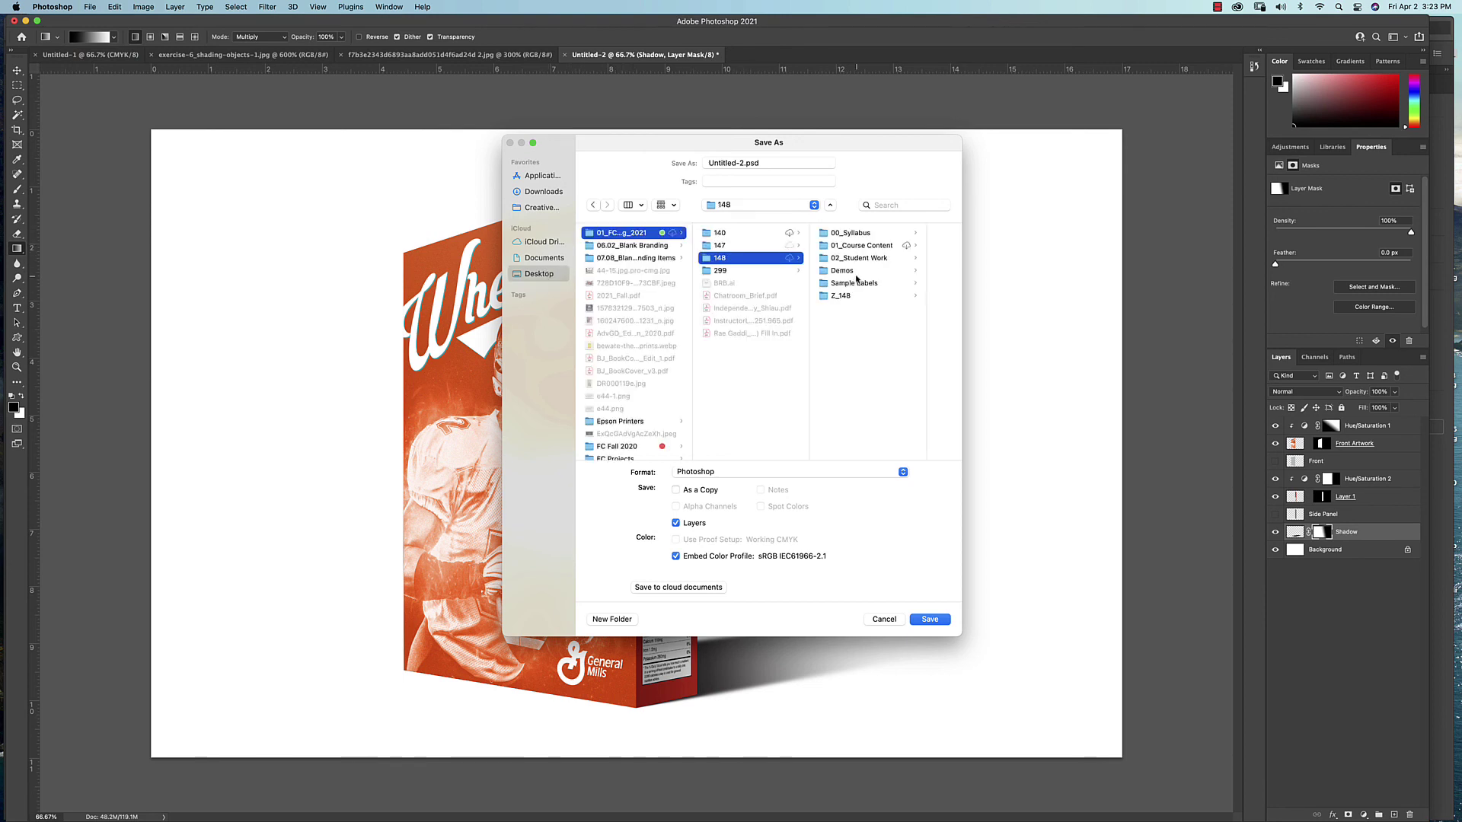
{"action": "left_click", "coordinate": [842, 270]}
{"action": "key", "text": "Tab"}
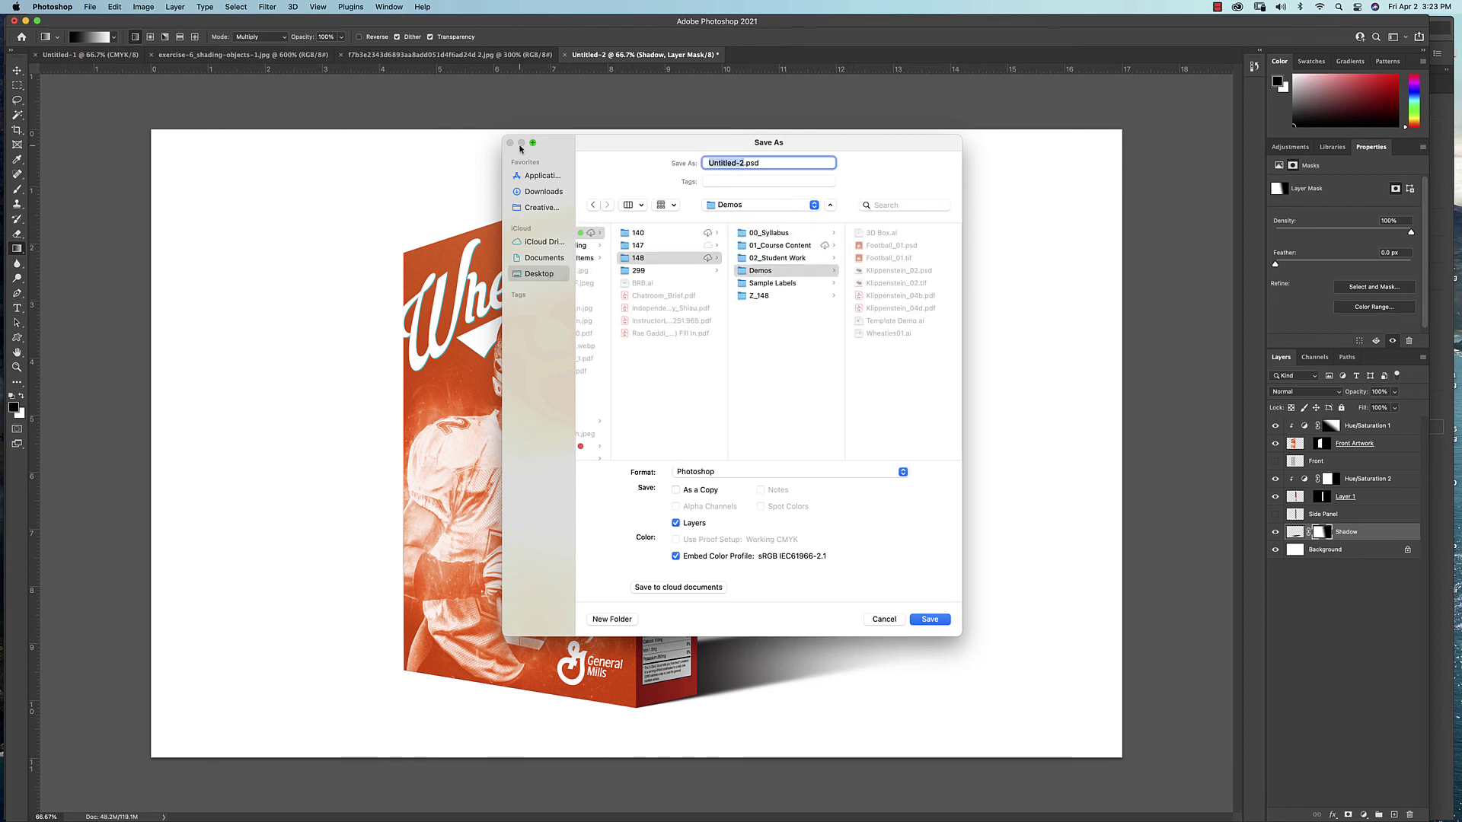
{"action": "type", "text": "Box R"}
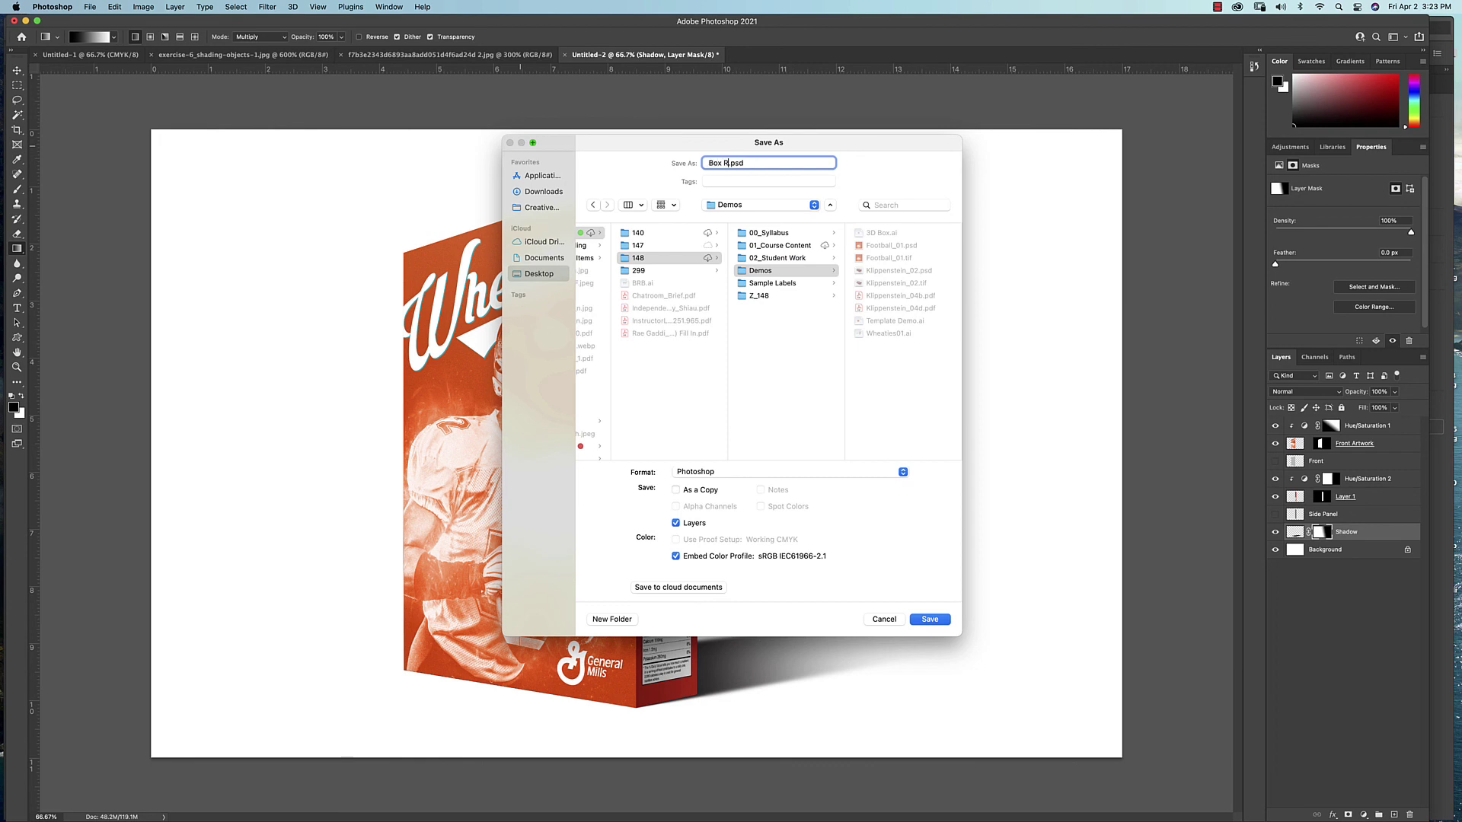
{"action": "type", "text": "ender"}
{"action": "left_click", "coordinate": [930, 619]}
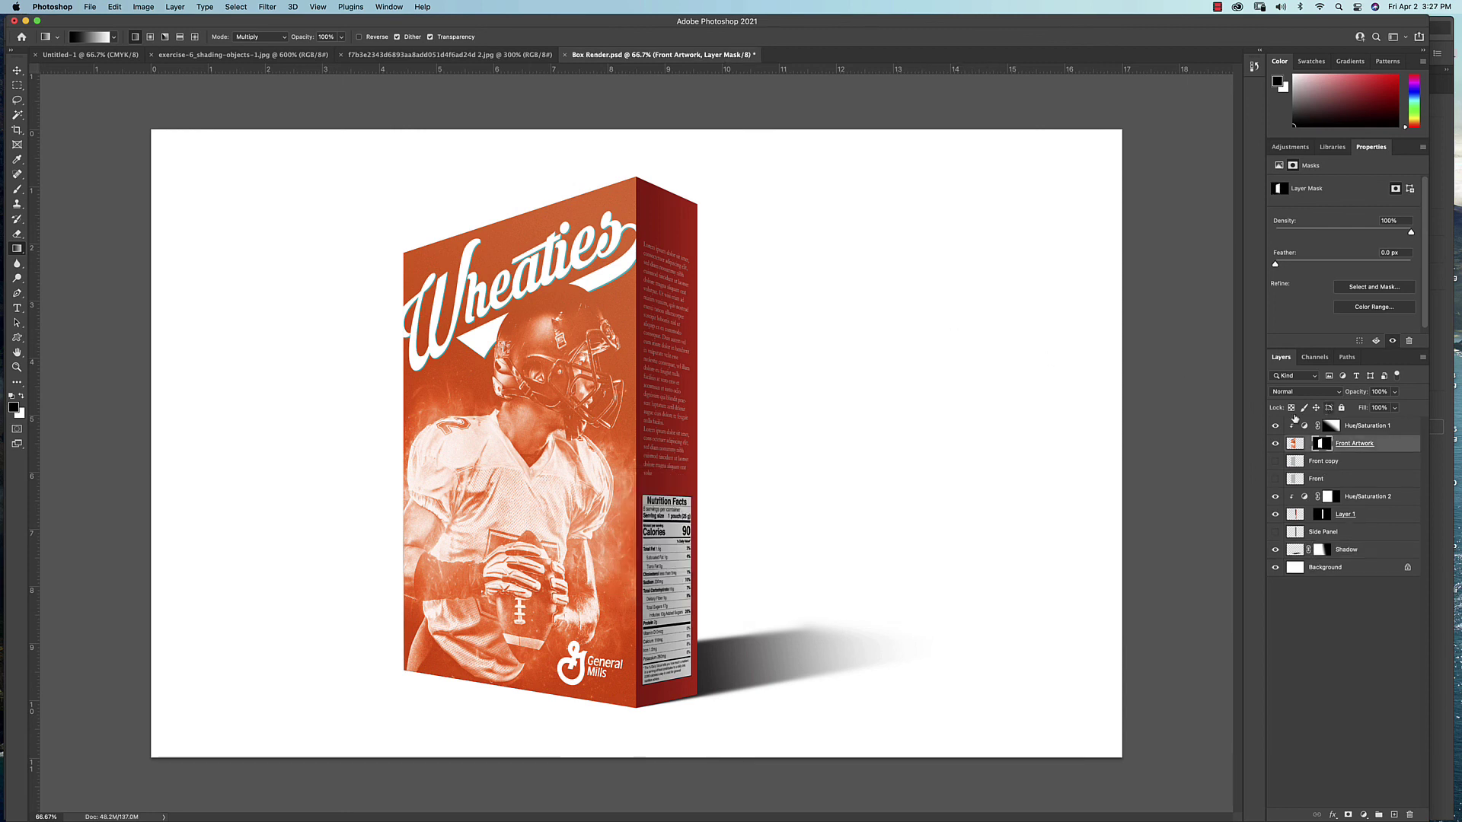
Check the Front Artwork layer by hiding and reshowing it, and flatten the image, discarding the hidden layers.
{"action": "left_click", "coordinate": [1276, 444]}
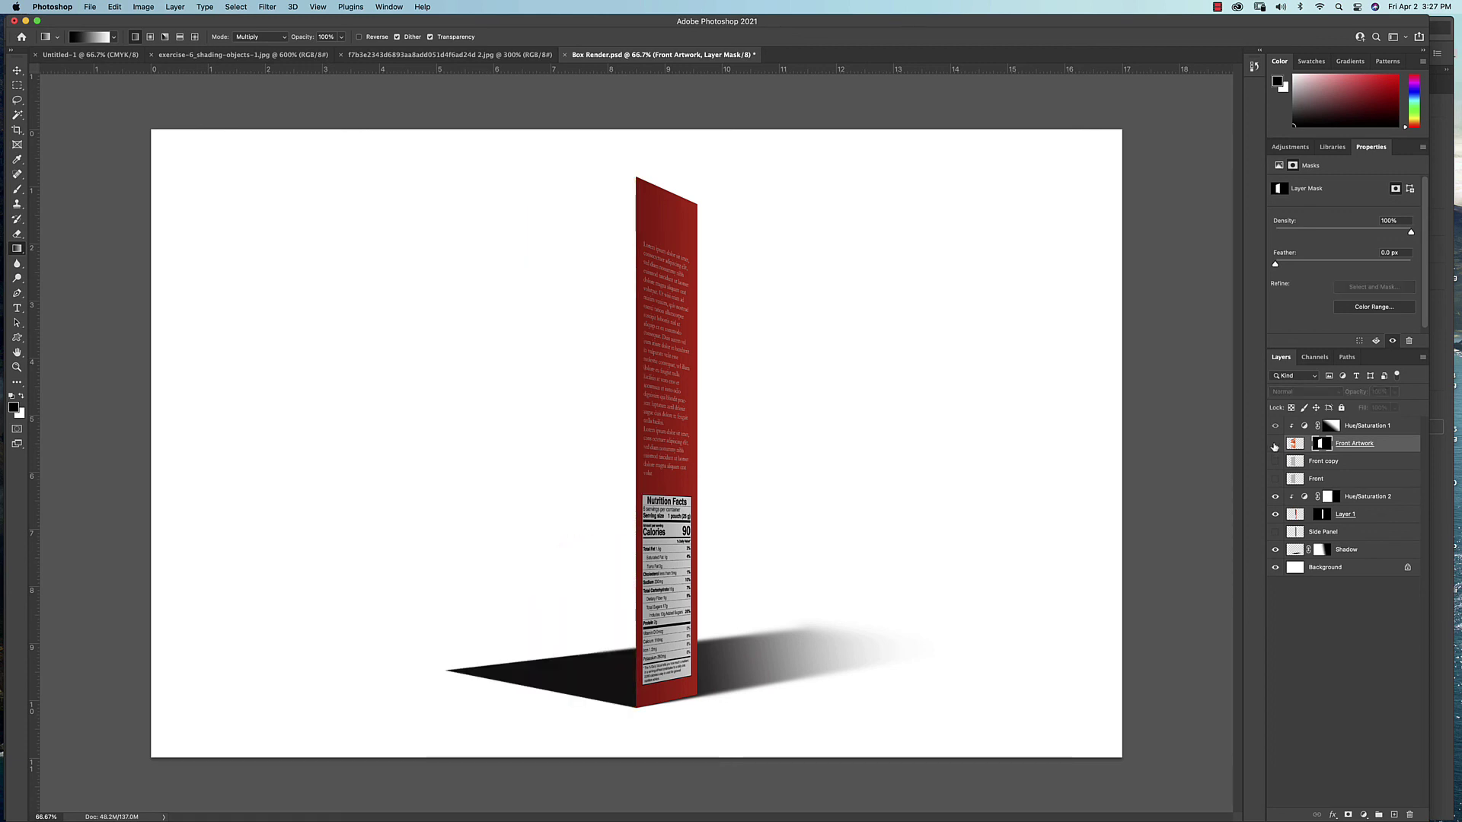
{"action": "left_click", "coordinate": [1276, 444]}
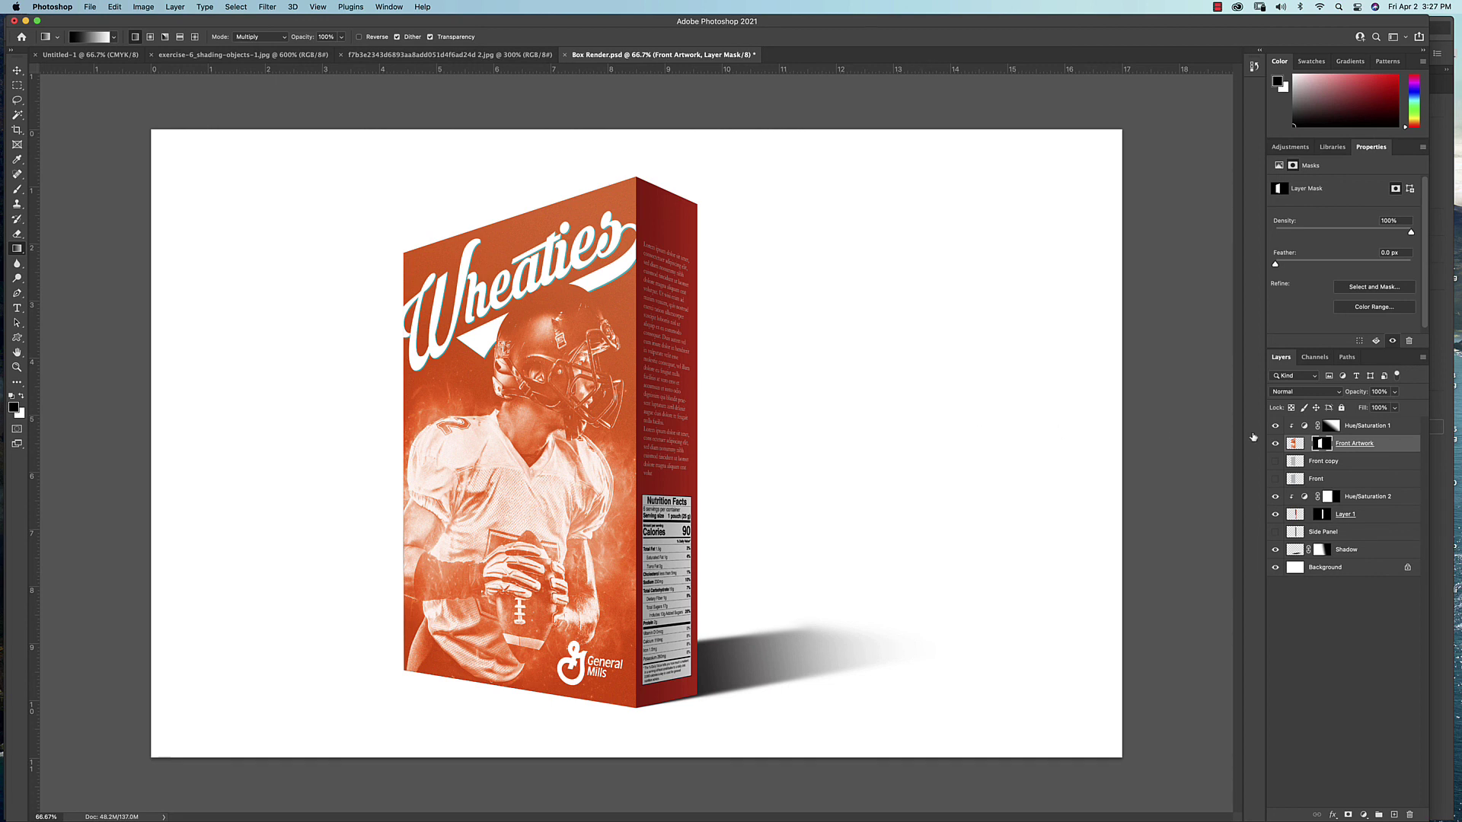
{"action": "left_click", "coordinate": [1423, 359]}
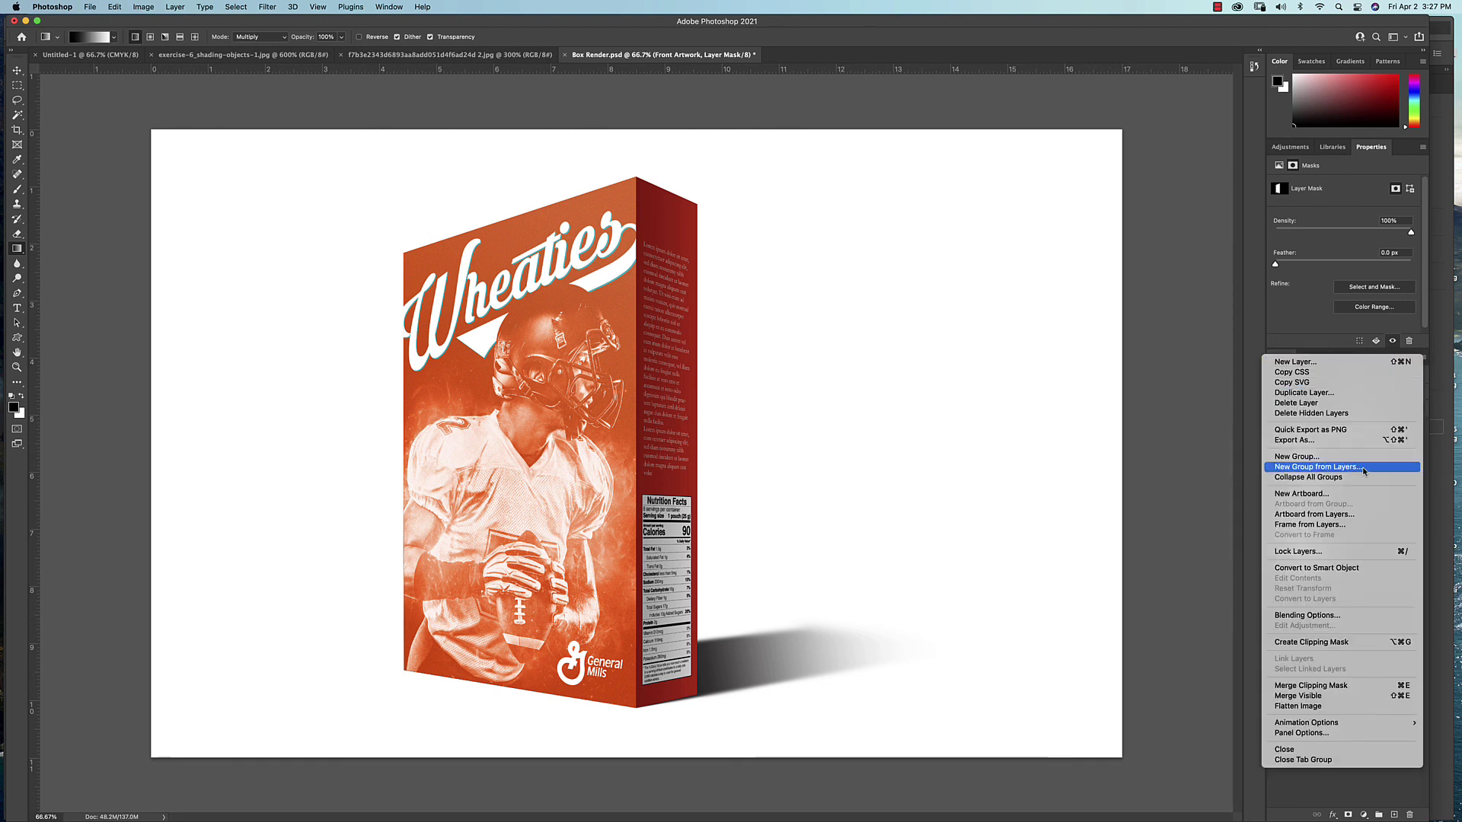
{"action": "left_click", "coordinate": [1328, 705]}
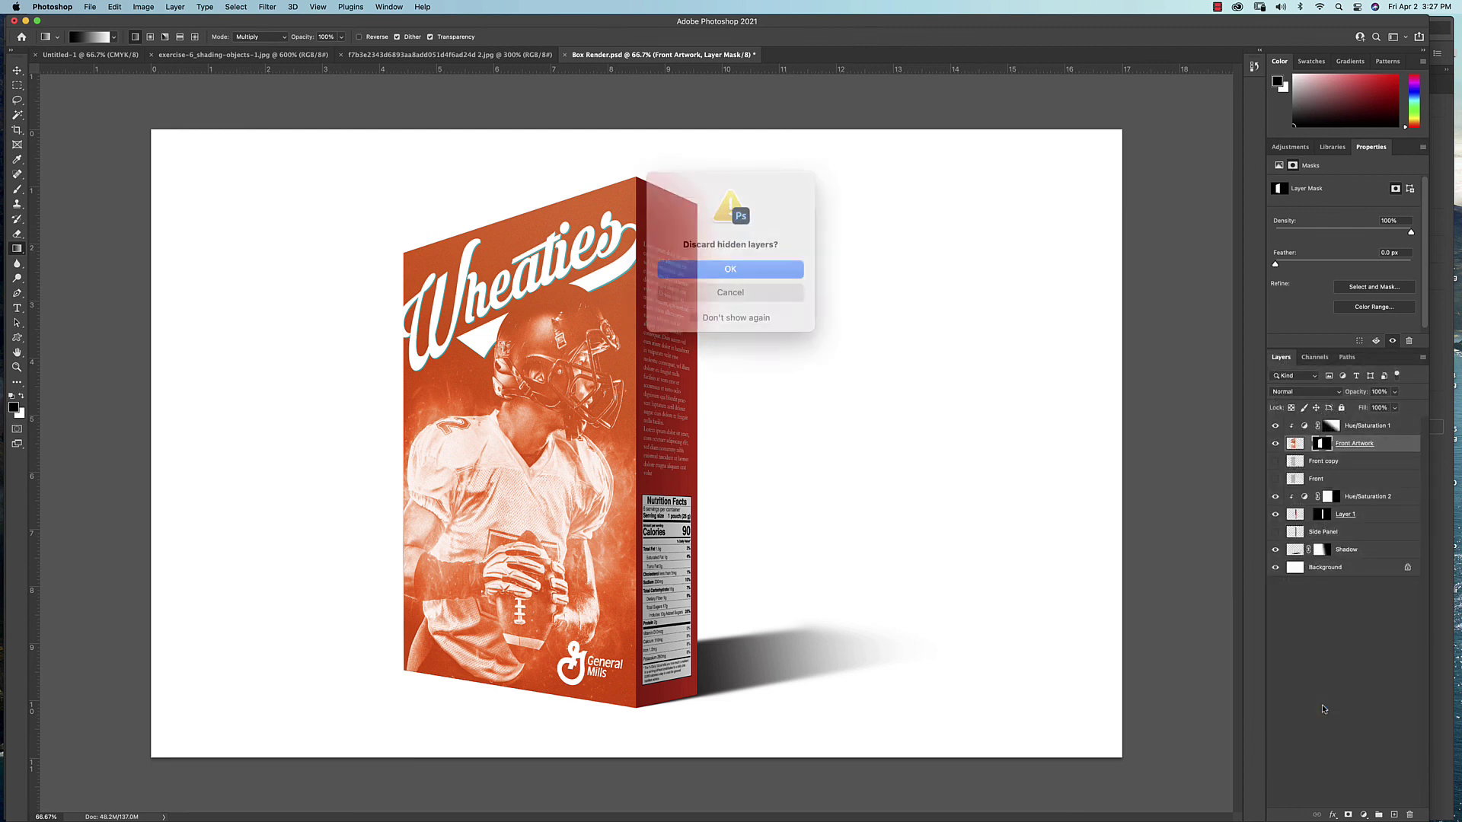
{"action": "key", "text": "Return"}
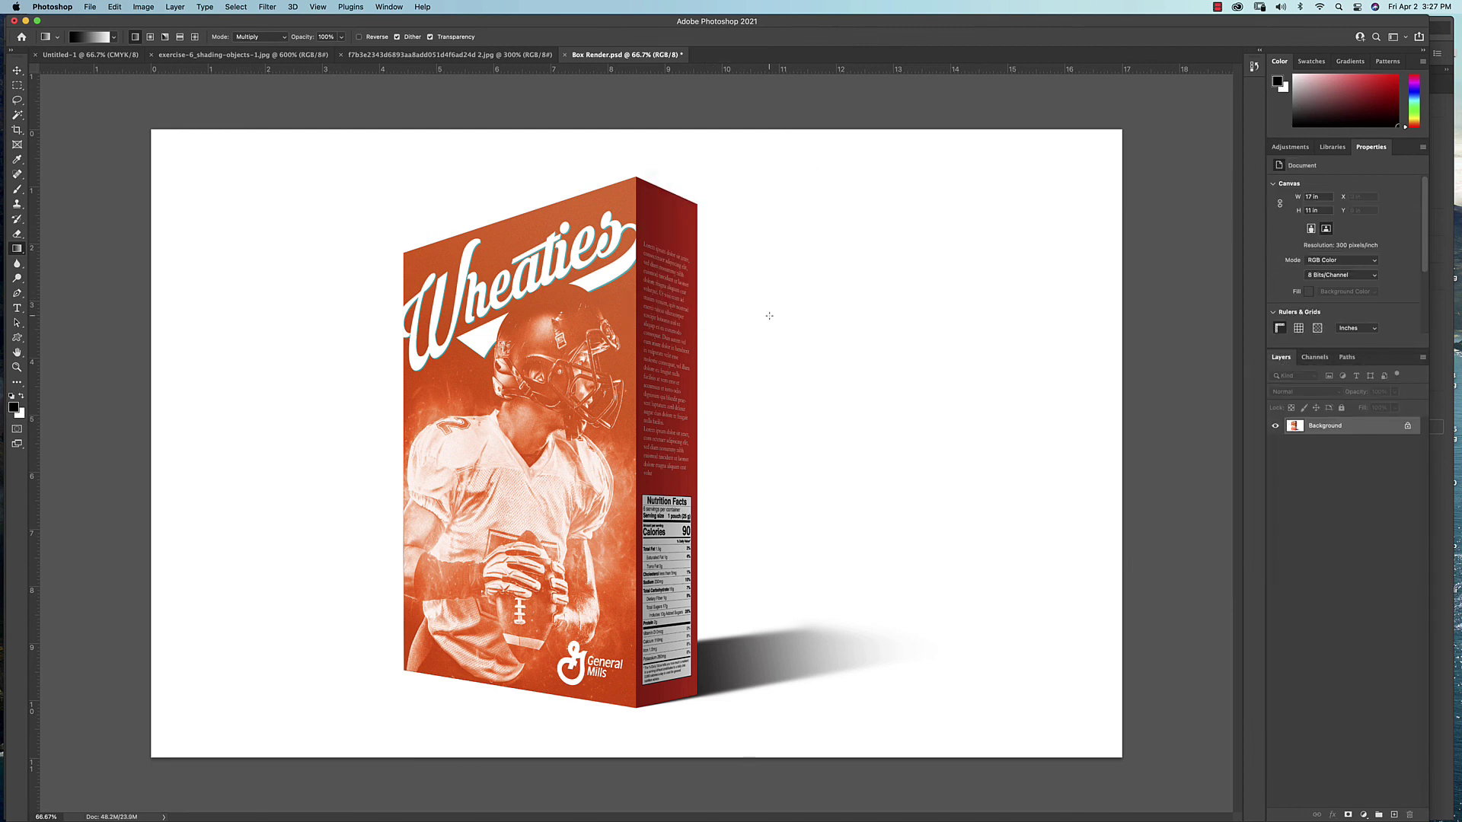
Convert the flattened box image to CMYK Color mode and accept the colour profile conversion.
{"action": "left_click", "coordinate": [144, 6]}
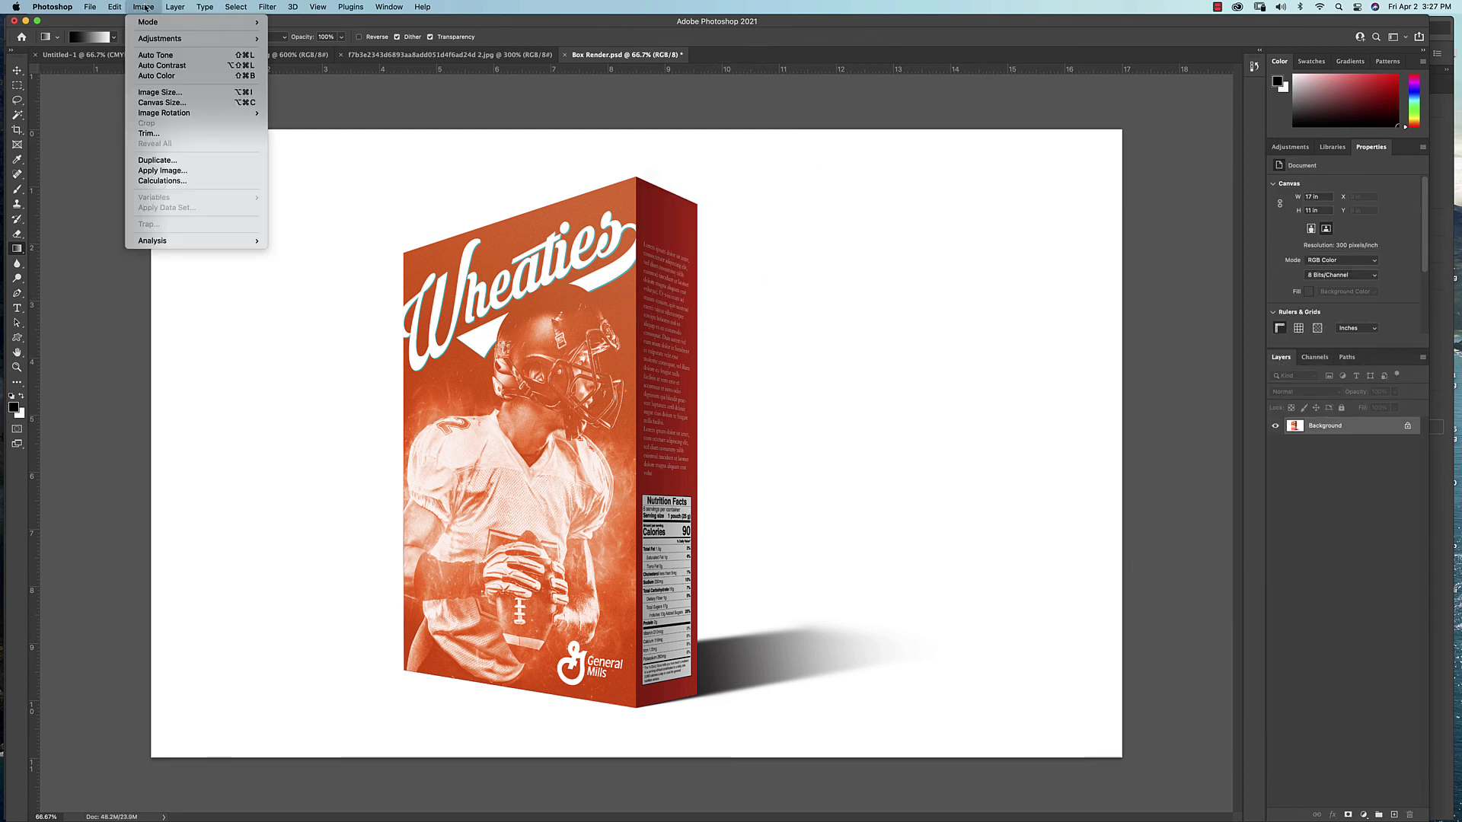
{"action": "mouse_move", "coordinate": [191, 23]}
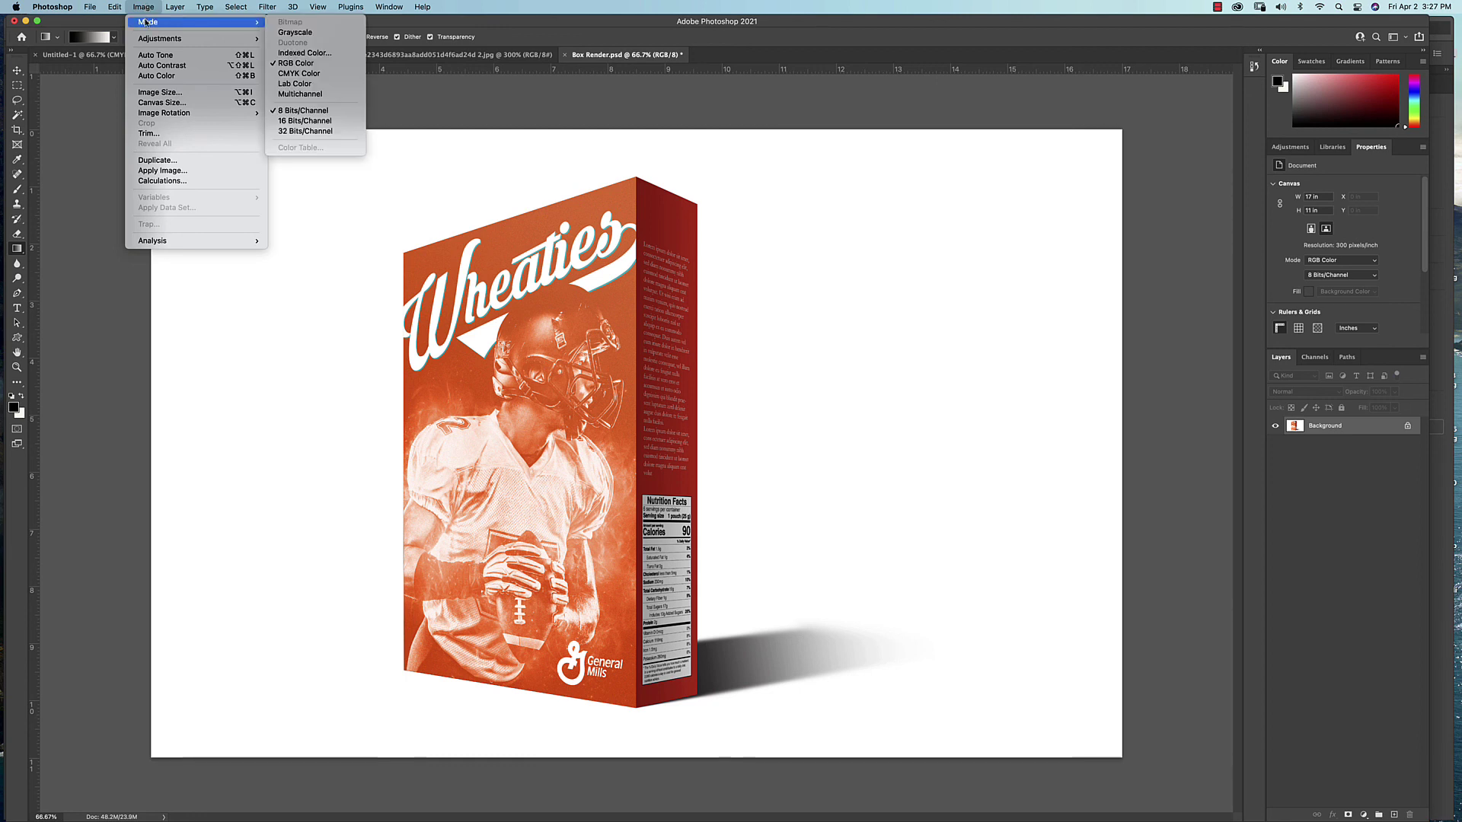
{"action": "left_click", "coordinate": [319, 76]}
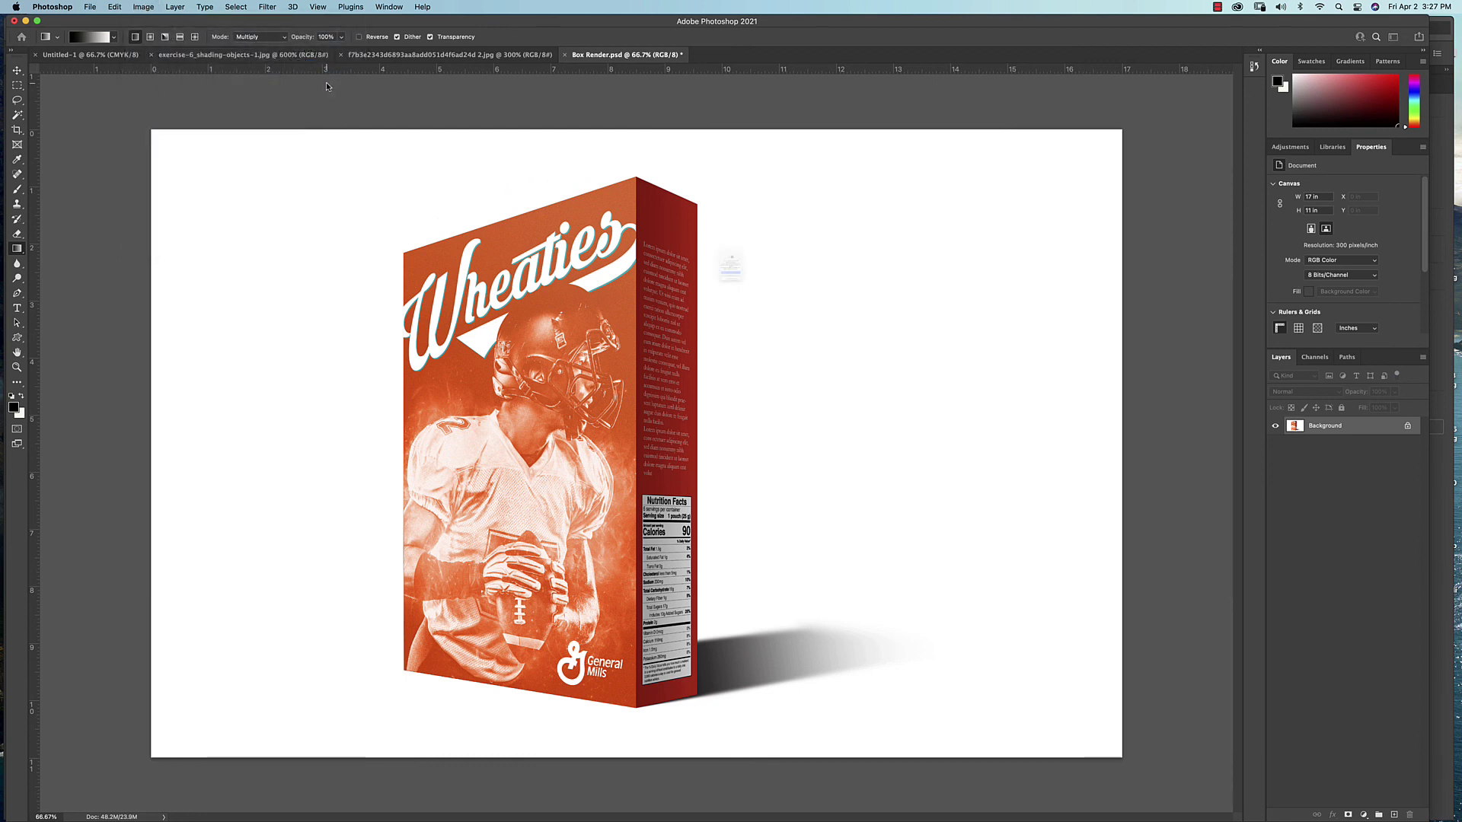
{"action": "left_click", "coordinate": [754, 307]}
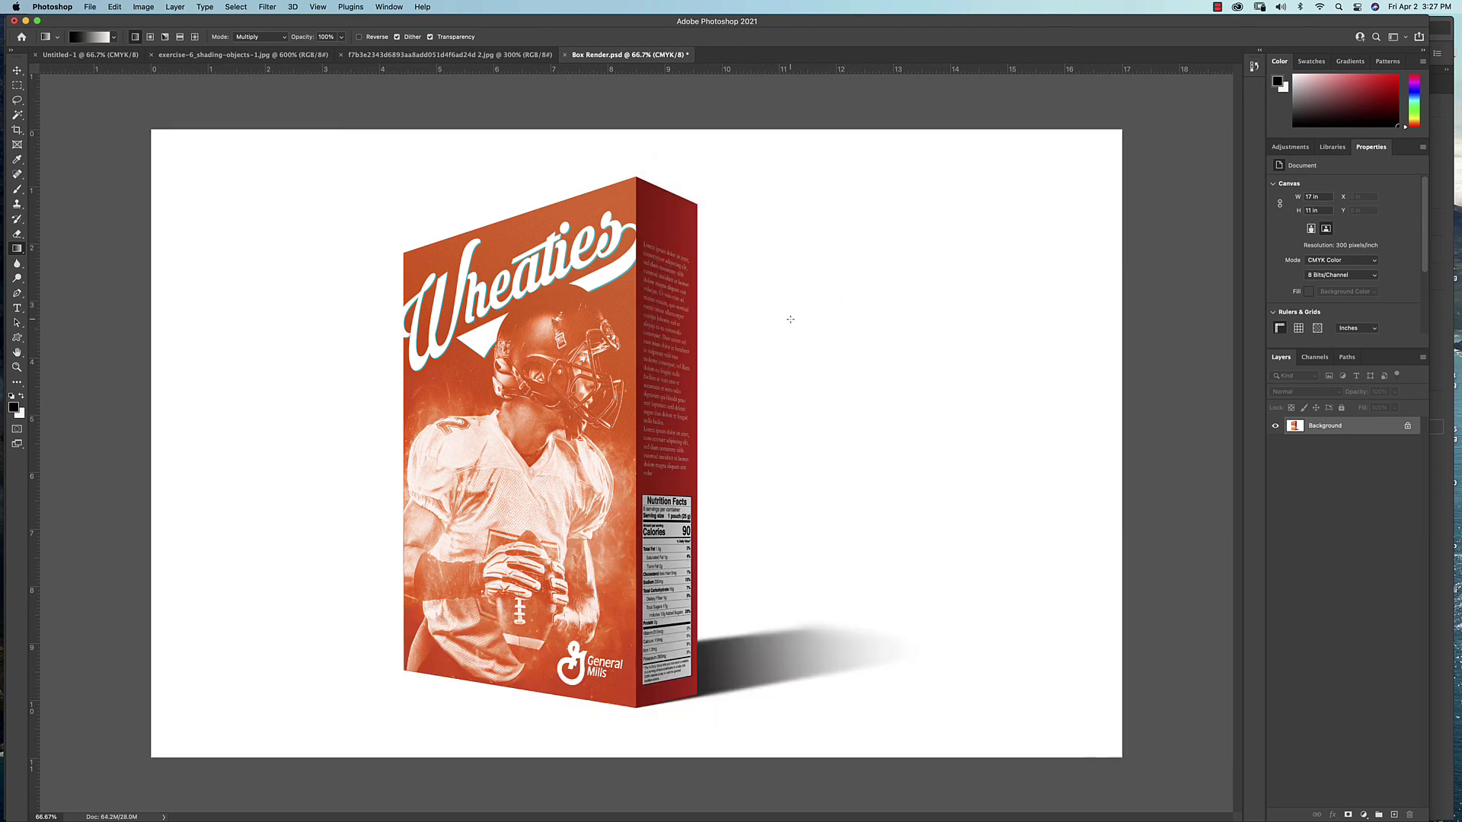
Begin saving a separate version in the Demos folder, naming the file with the designer's surname followed by _04g.
{"action": "left_click", "coordinate": [90, 6]}
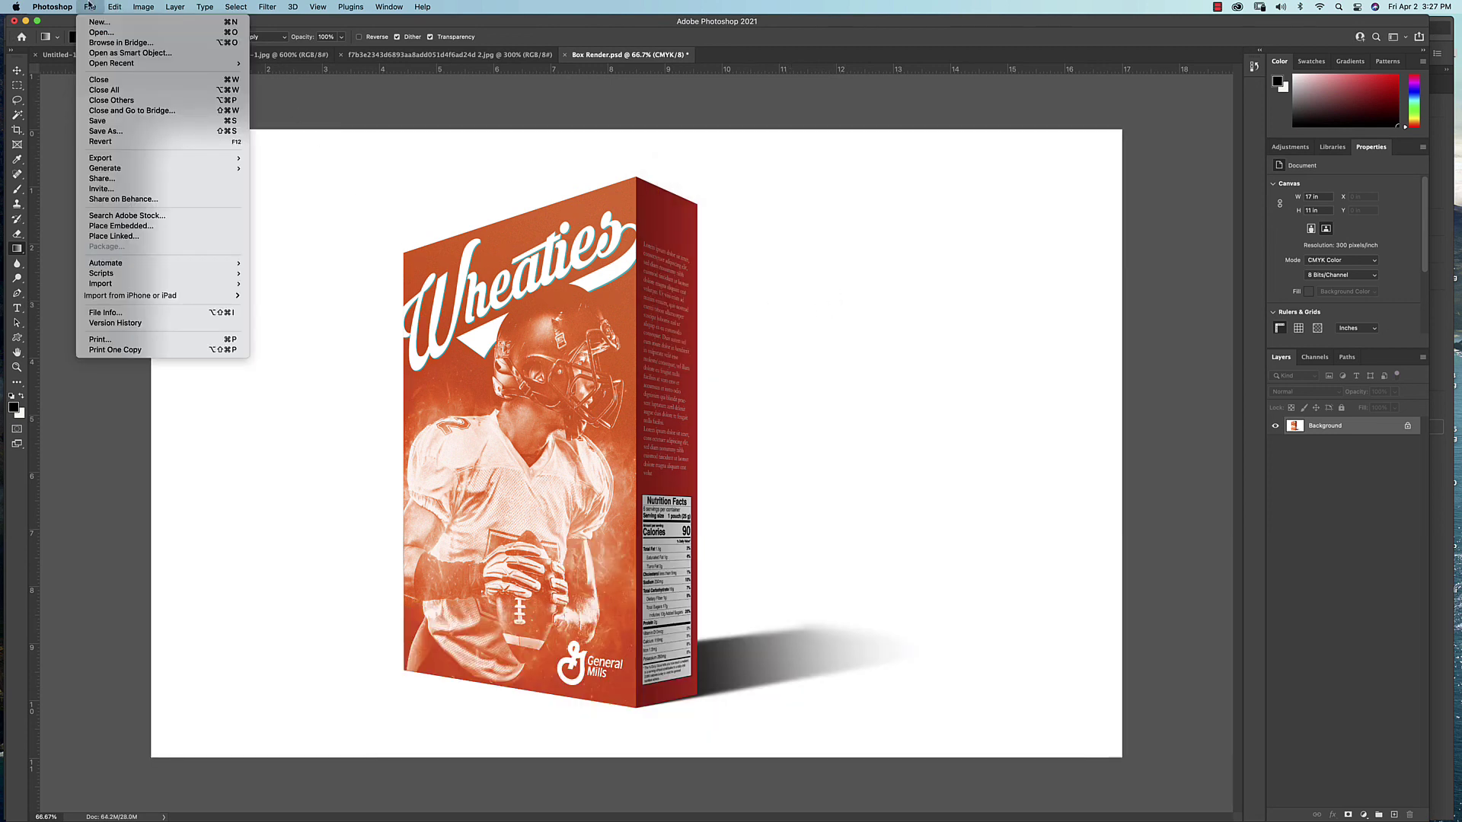
{"action": "left_click", "coordinate": [152, 138]}
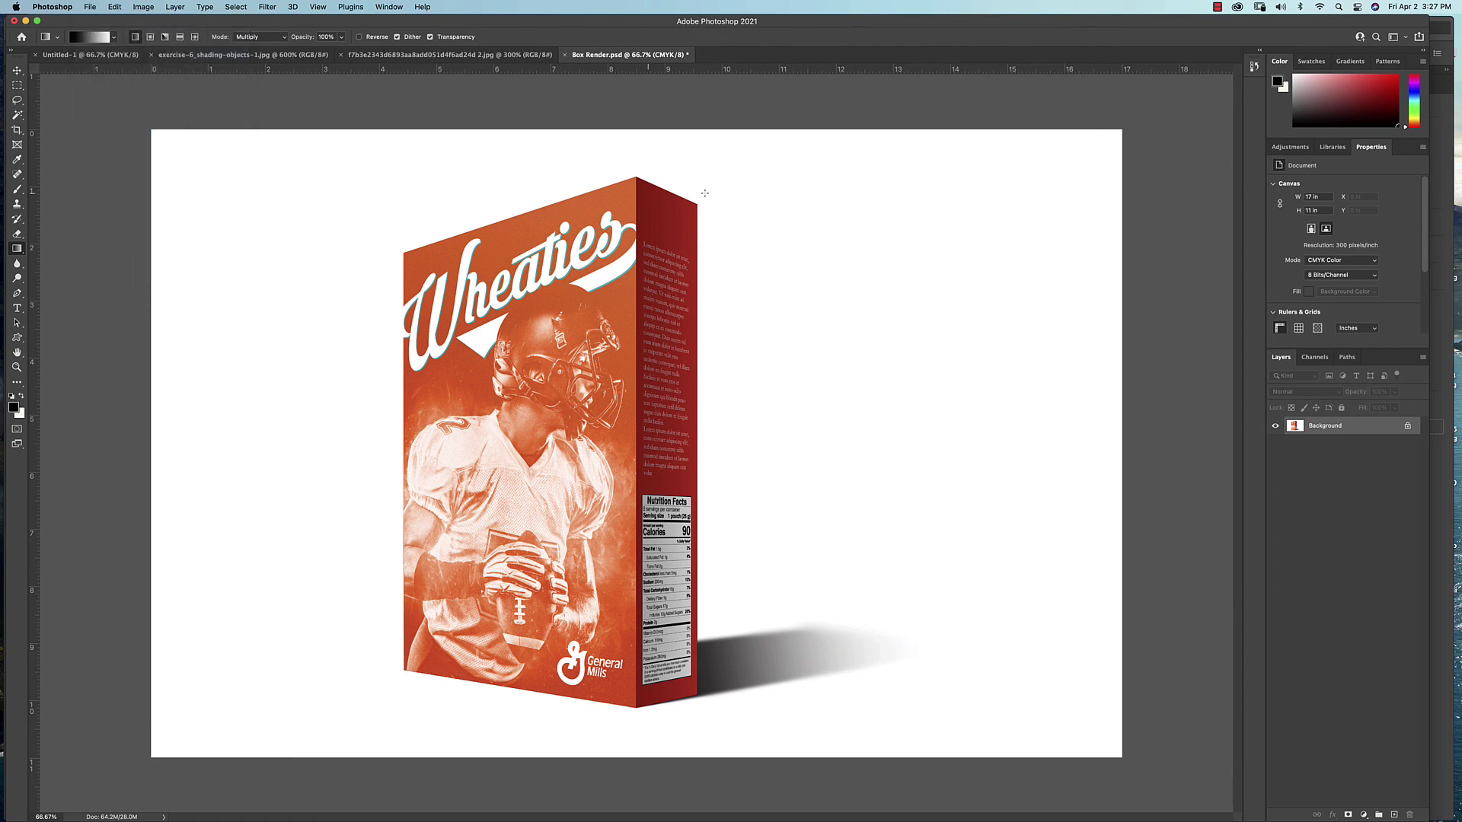
{"action": "left_click", "coordinate": [738, 164]}
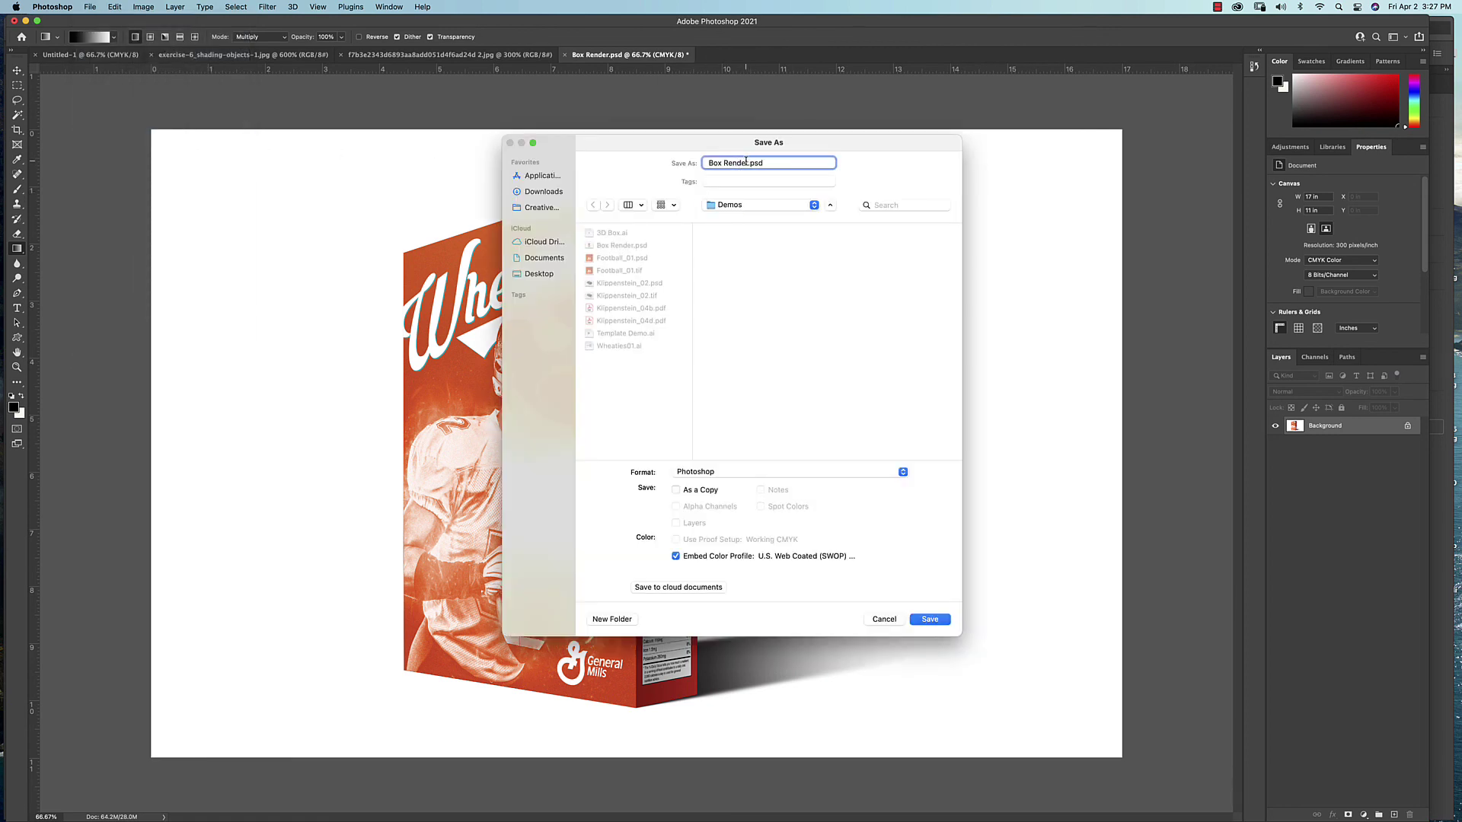
{"action": "left_click_drag", "start_coordinate": [750, 163], "coordinate": [707, 163]}
{"action": "left_click", "coordinate": [746, 163]}
{"action": "type", "text": "Kli"}
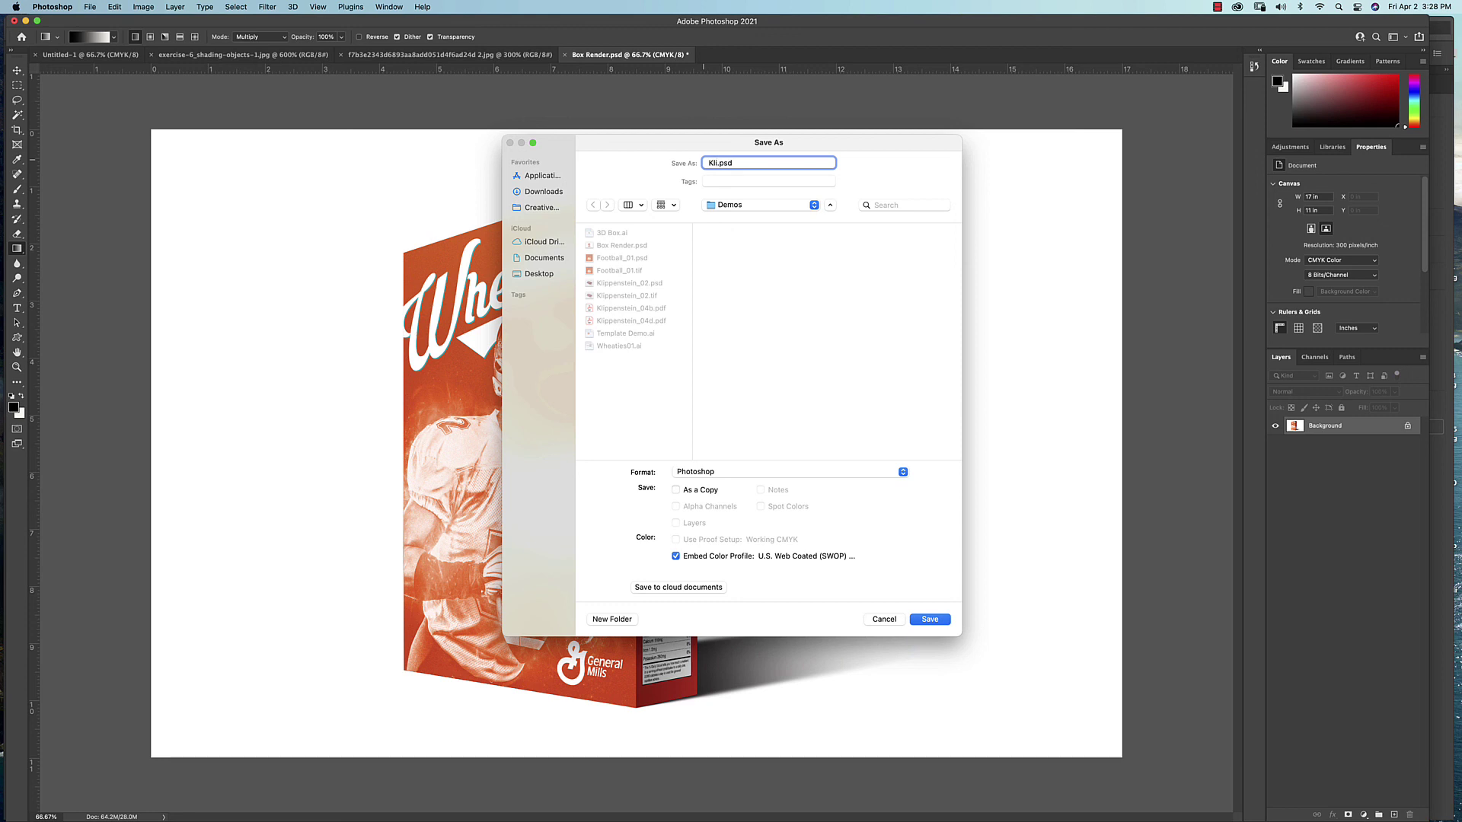
{"action": "type", "text": "ppenstein_"}
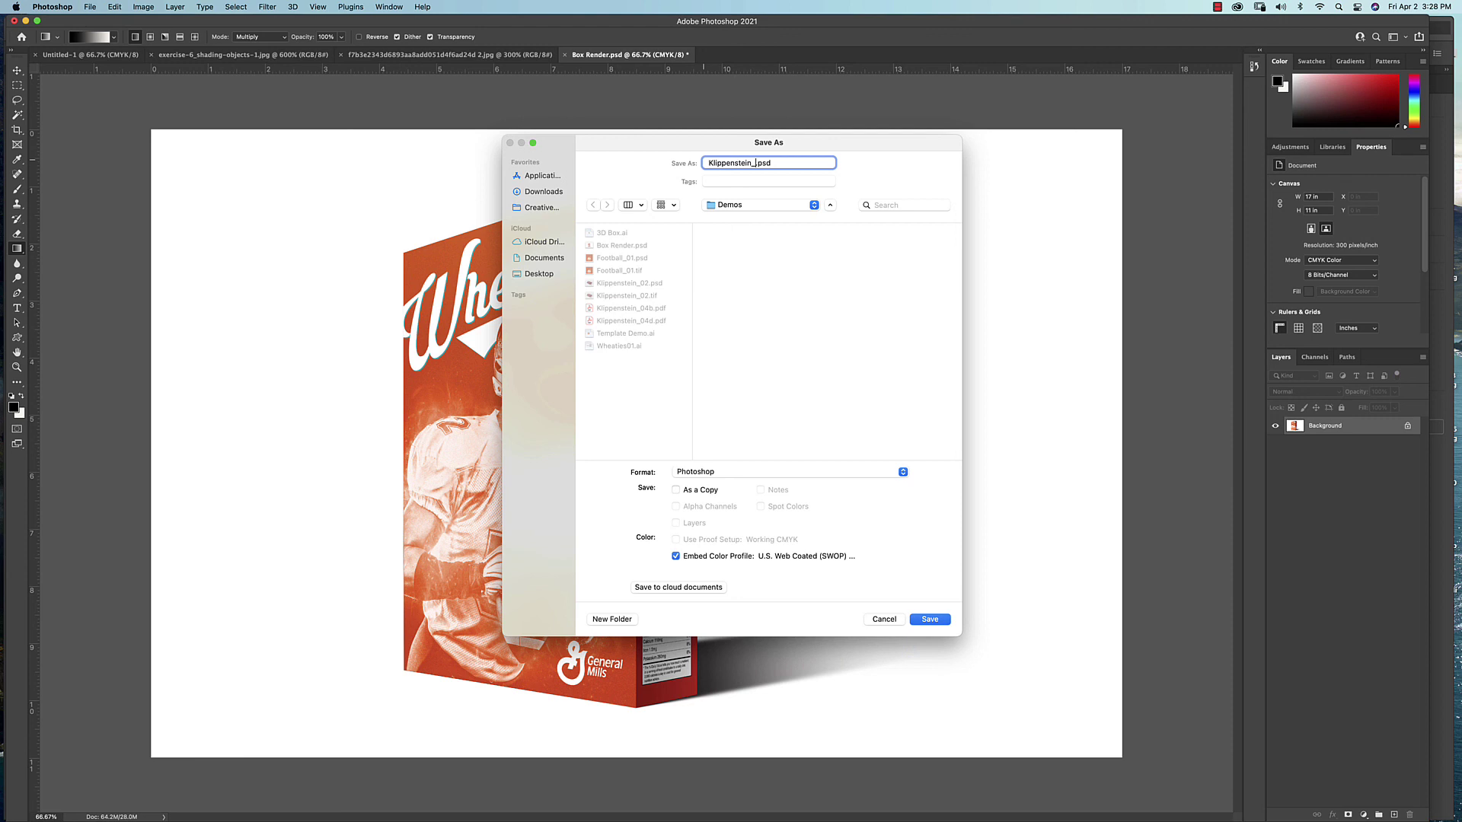
{"action": "type", "text": "04g"}
Save the file in TIFF format with the colour profile embedded, no image compression, interleaved pixel order and Macintosh byte order.
{"action": "left_click", "coordinate": [760, 472]}
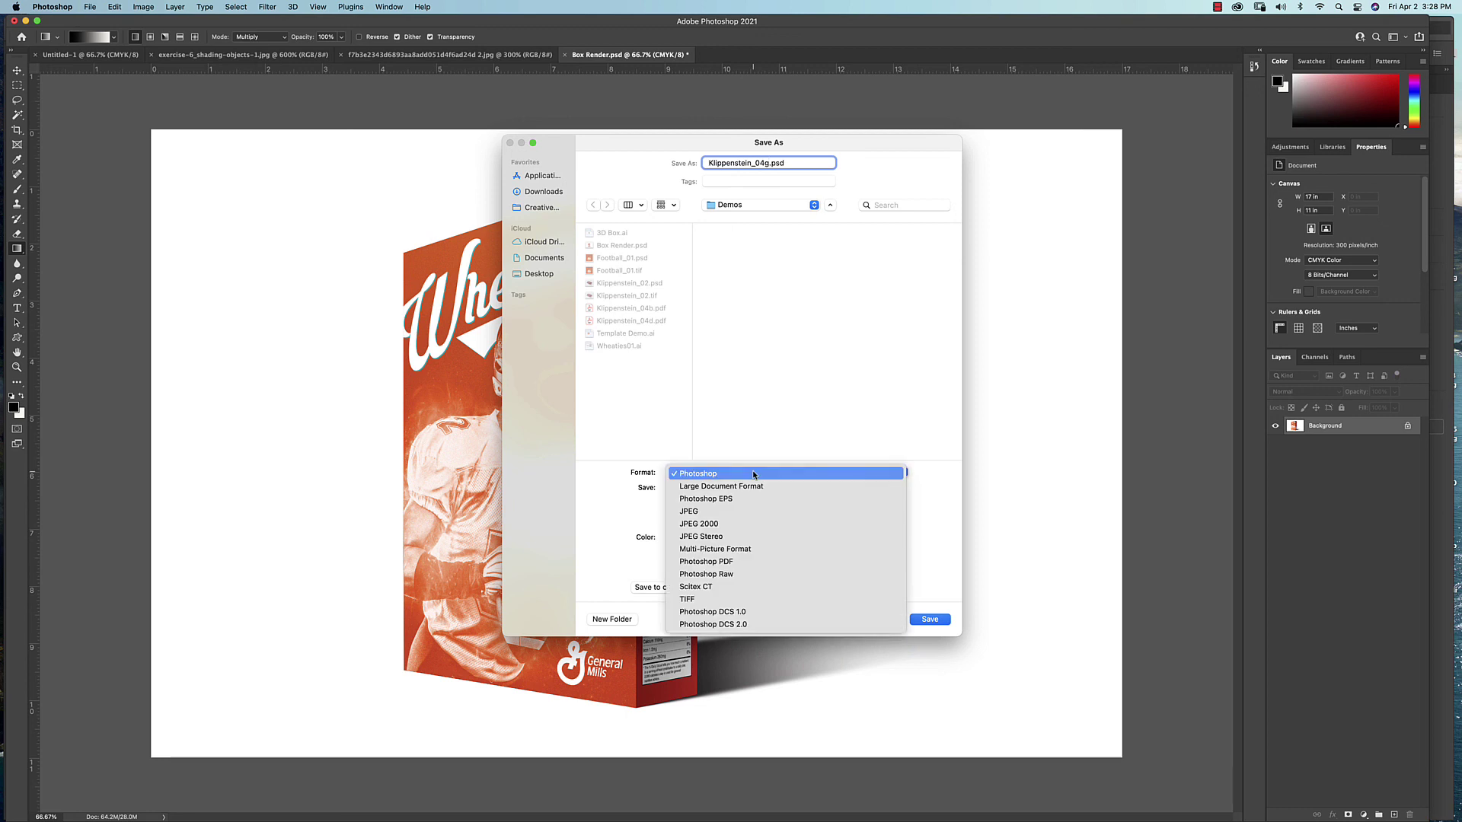
{"action": "left_click", "coordinate": [731, 599]}
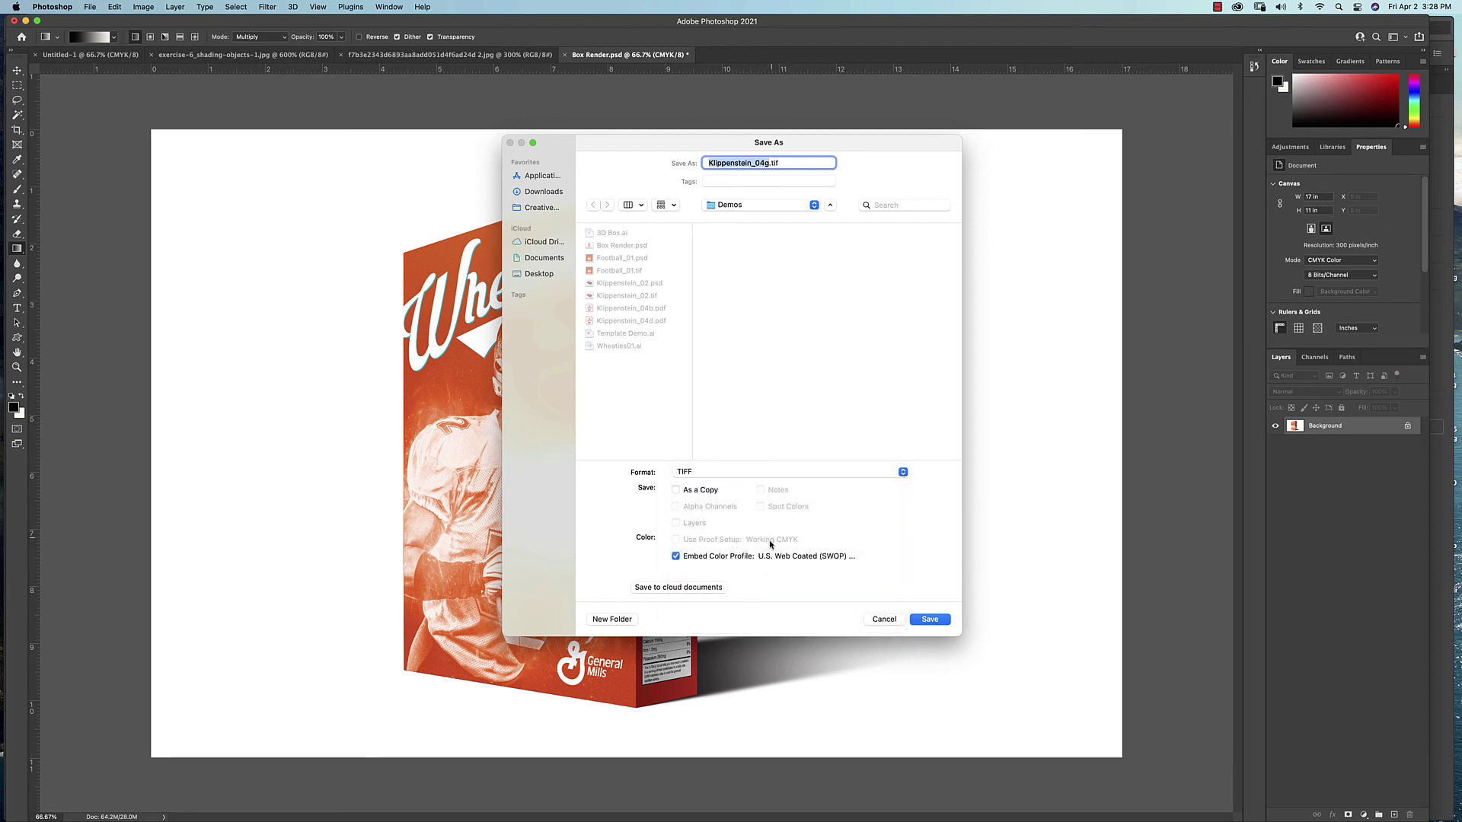
{"action": "left_click", "coordinate": [935, 622]}
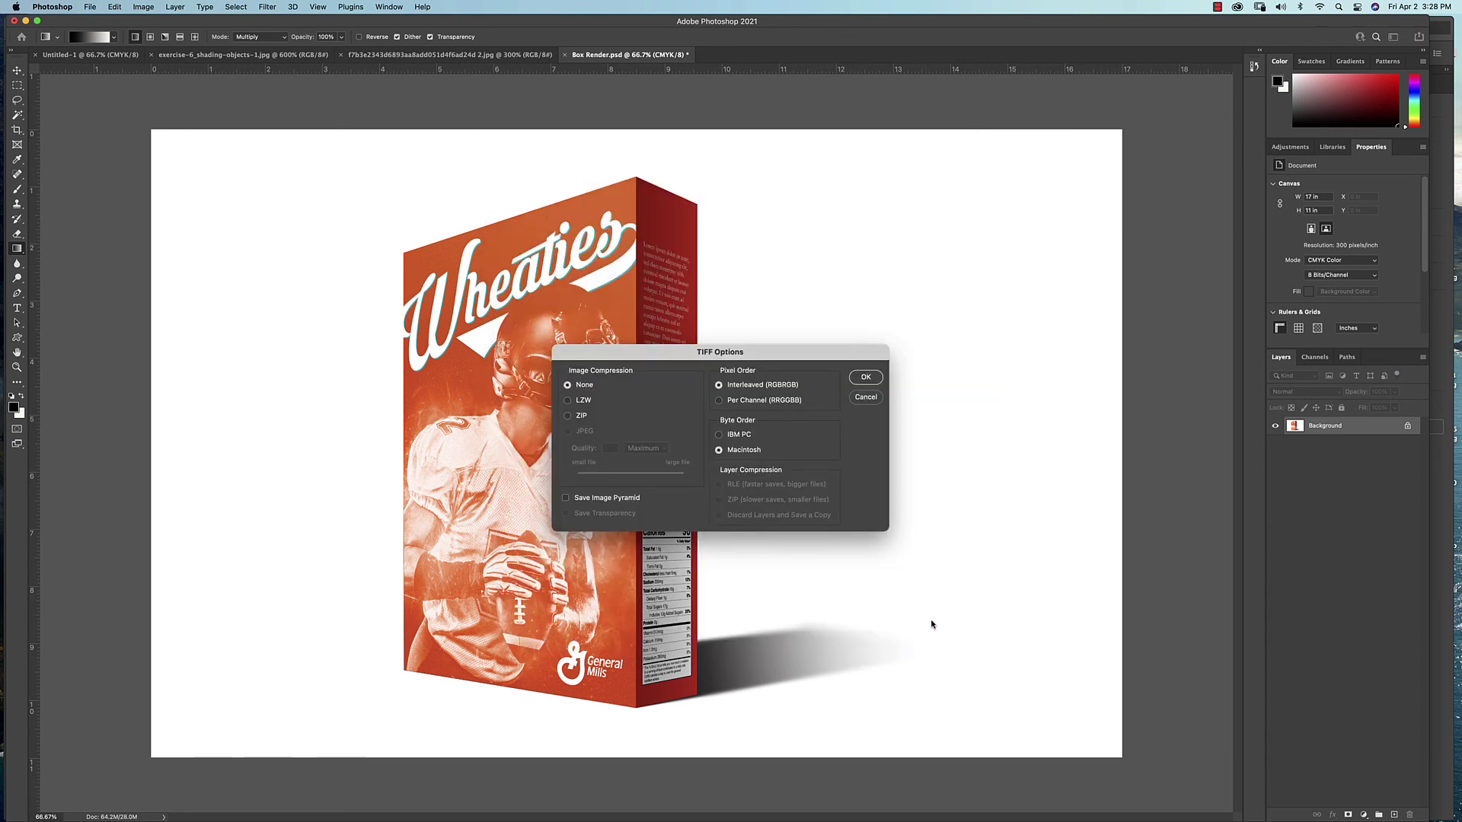
{"action": "left_click", "coordinate": [860, 377]}
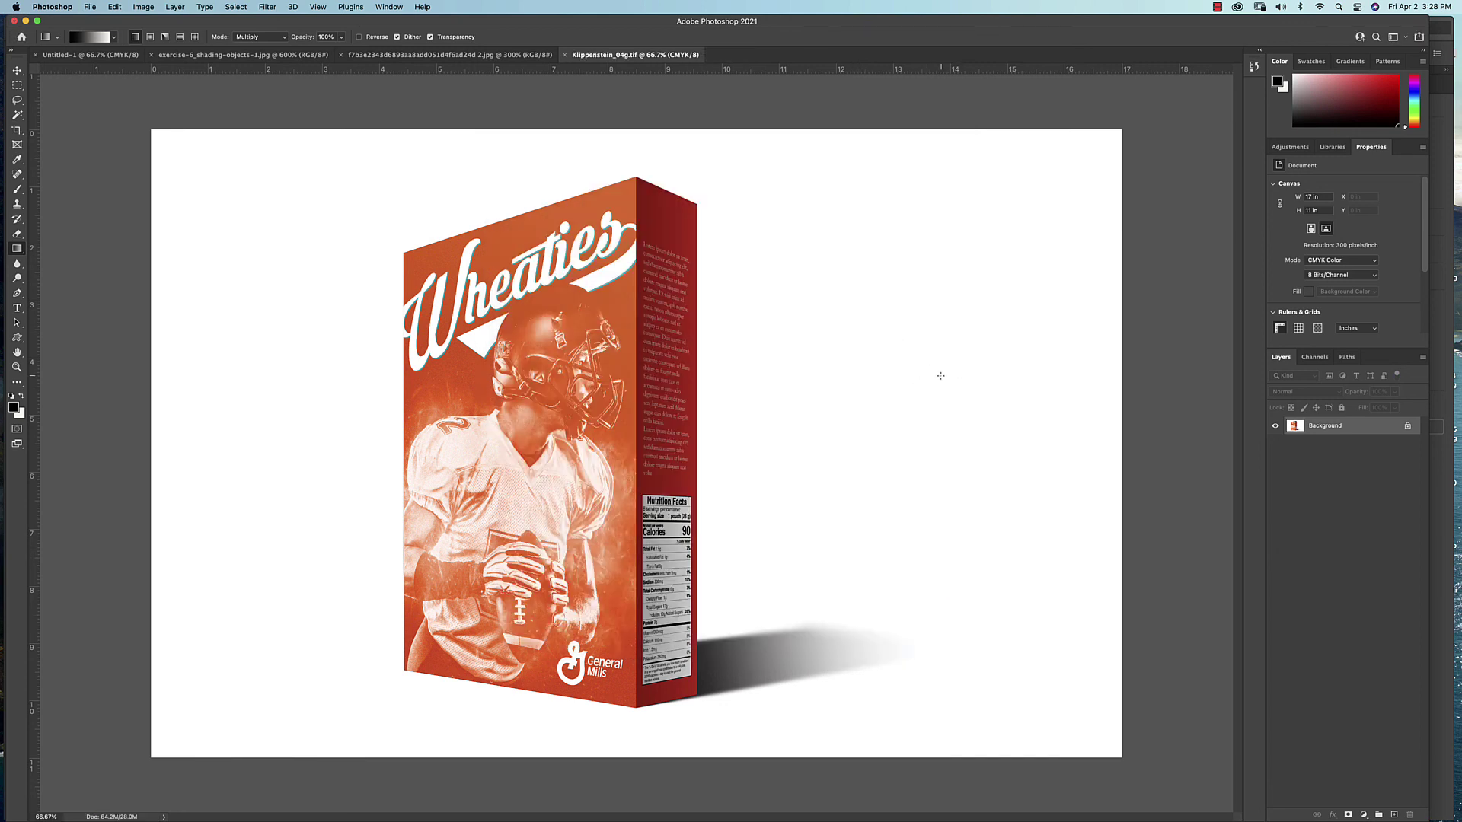